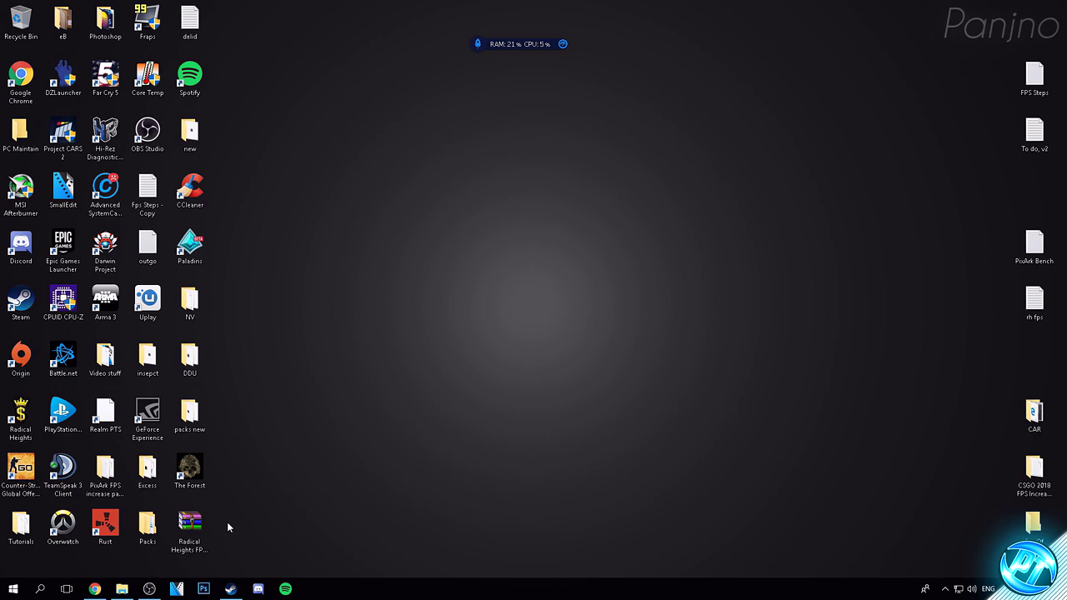
Extract the Radical Heights FPS Increase Pack archive onto the desktop and place the extracted folder beside the archive
drag(190, 526, 467, 302)
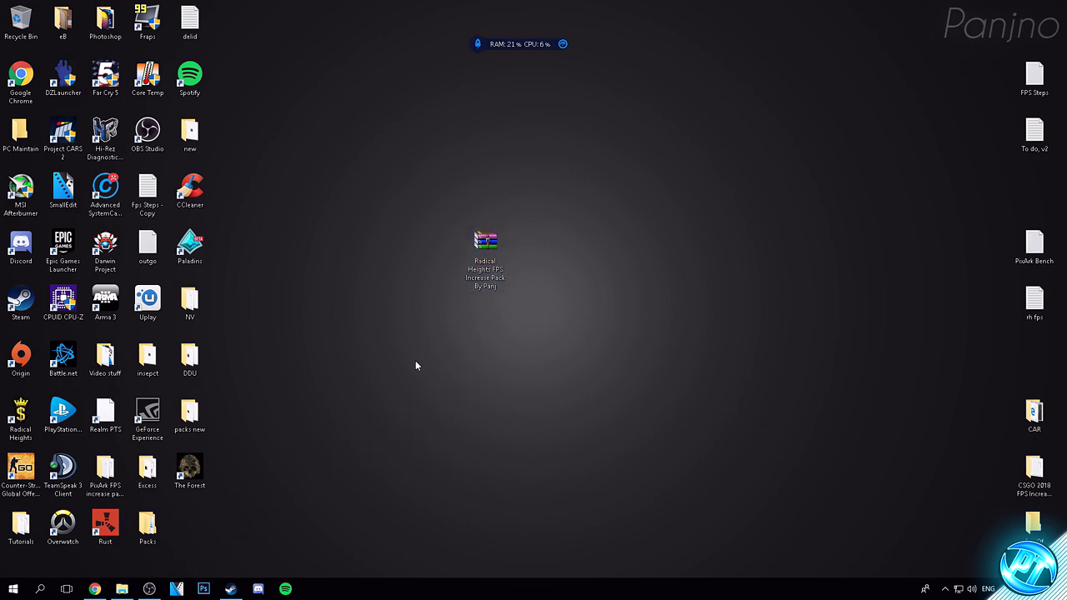
click(484, 243)
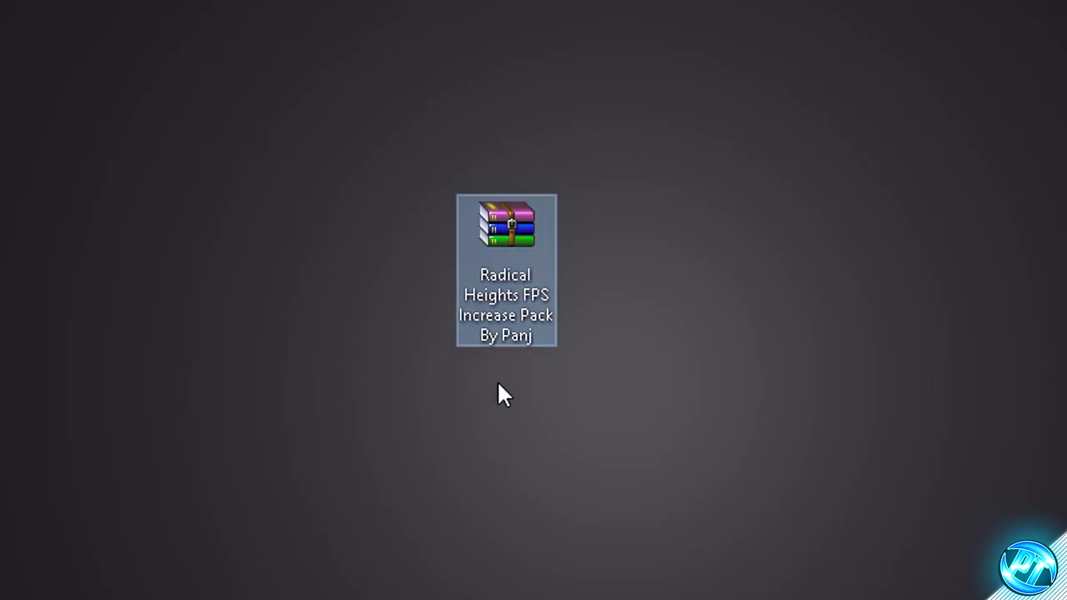
click(379, 428)
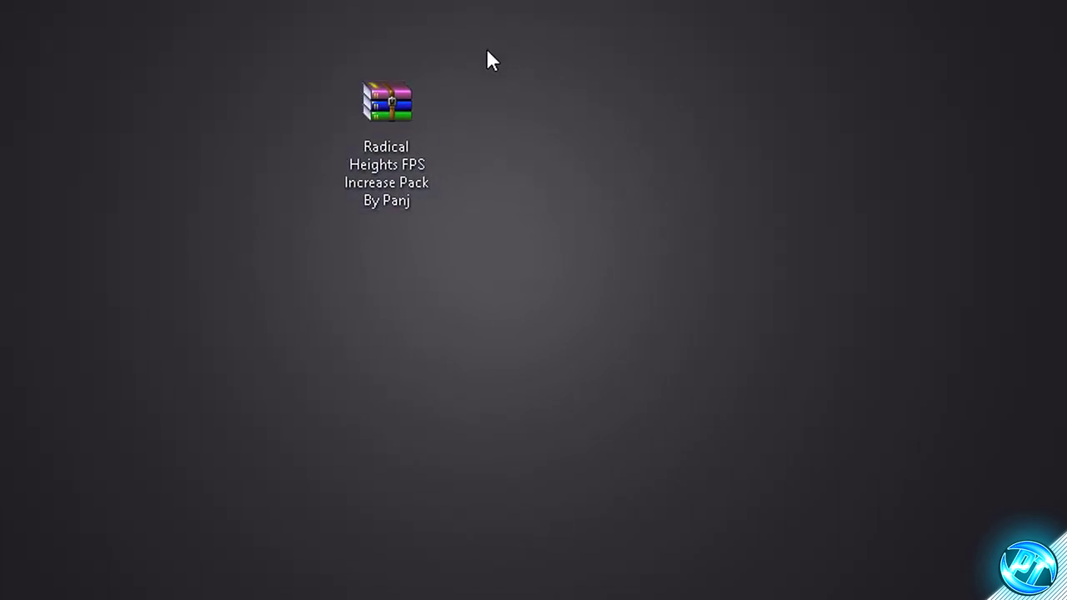
right_click(393, 113)
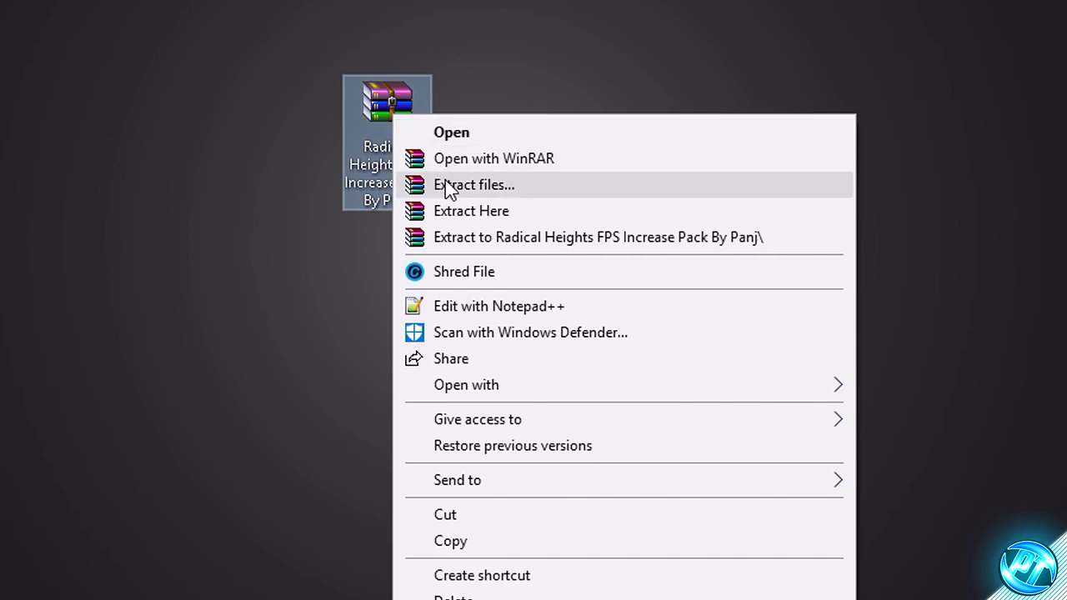
click(448, 212)
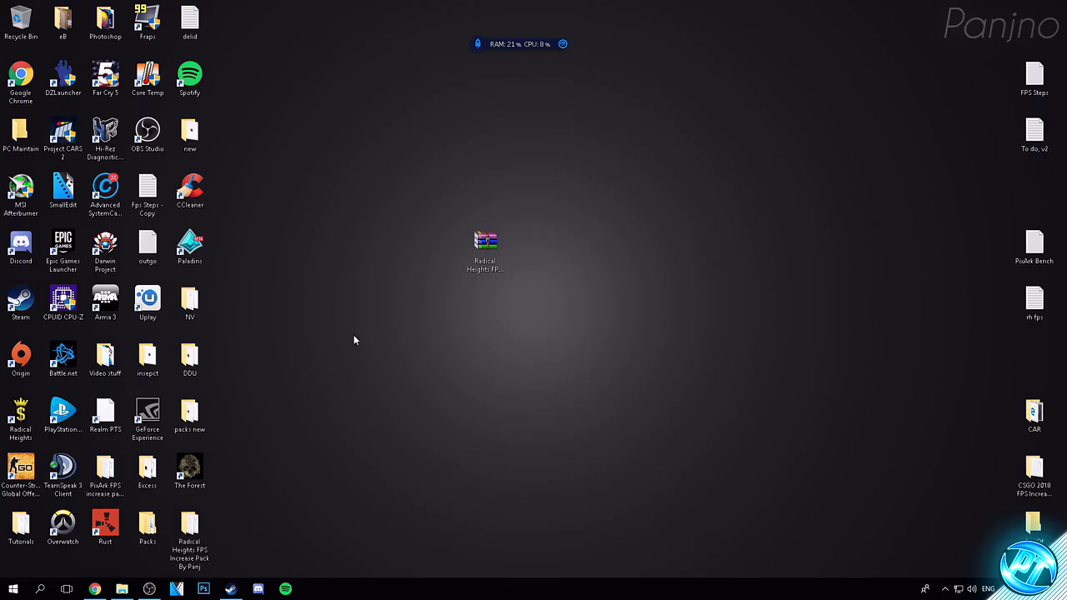
drag(189, 533, 405, 222)
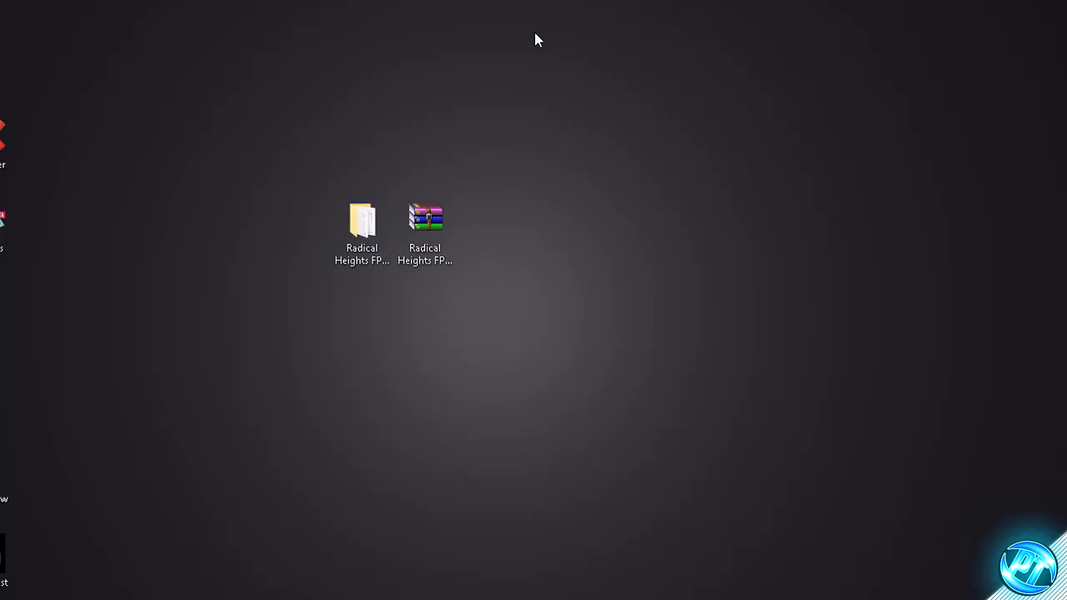
Open the extracted pack folder and look over its subfolders and text documents
double_click(442, 243)
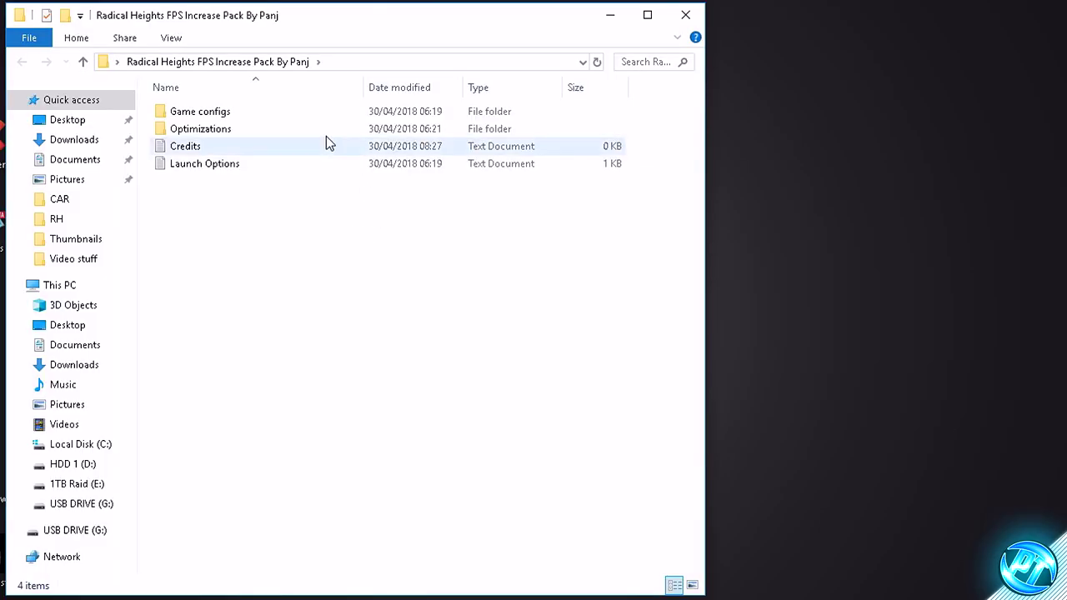
click(190, 115)
click(210, 131)
click(194, 149)
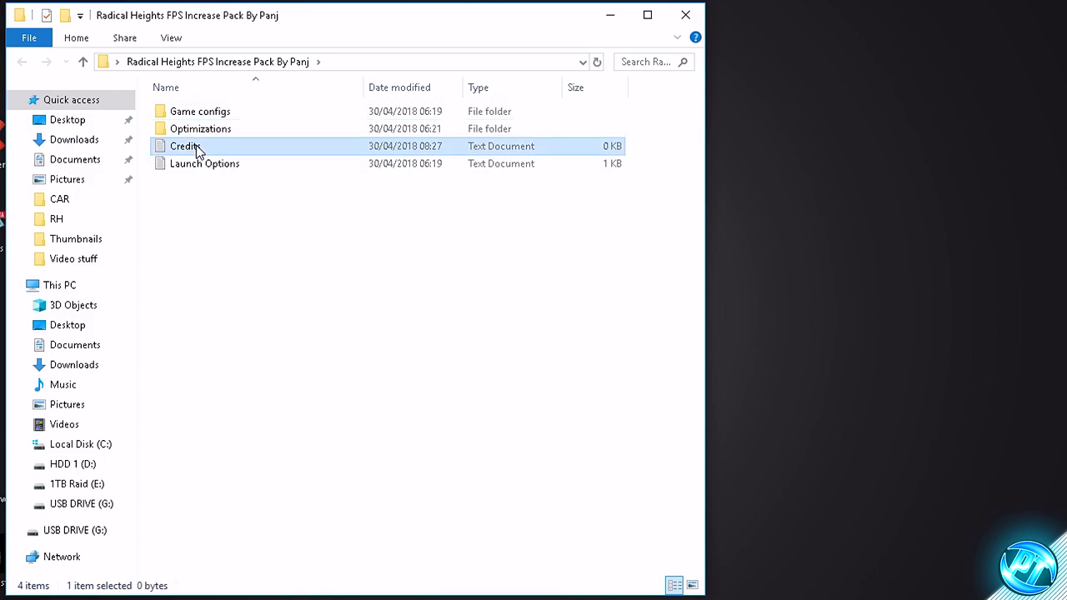
click(215, 167)
click(193, 129)
click(192, 115)
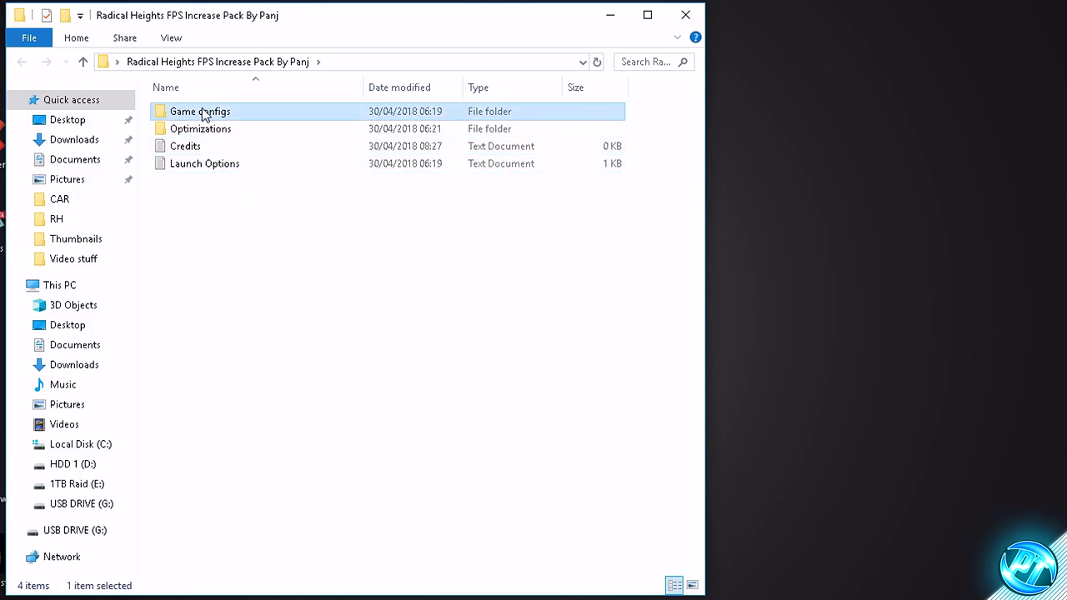
Look through the pack's Game configs and Optimizations folders, then return to the pack's main folder
double_click(203, 112)
click(206, 116)
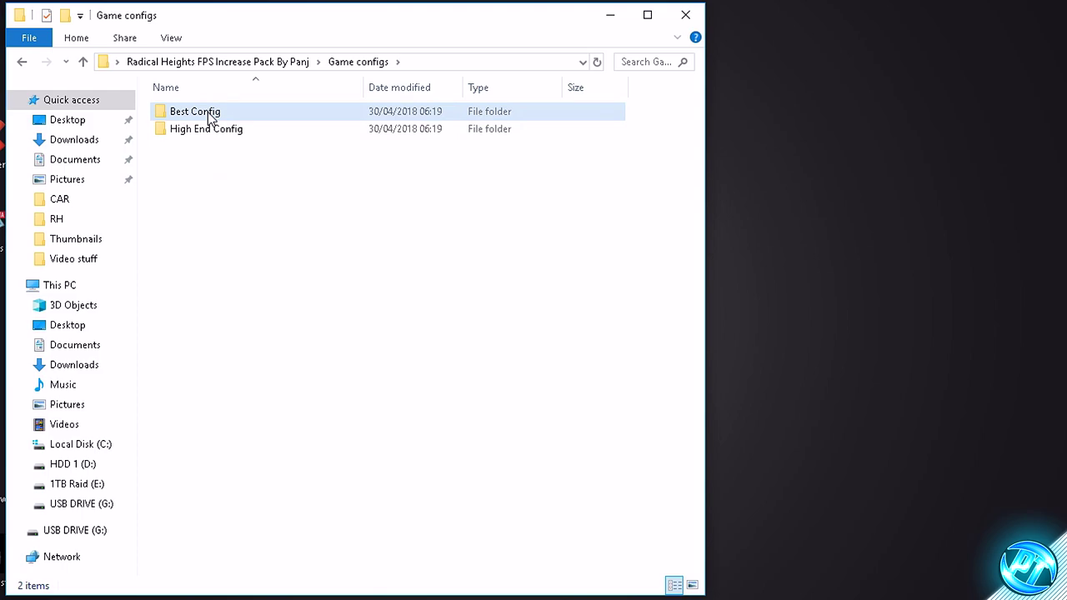
click(215, 133)
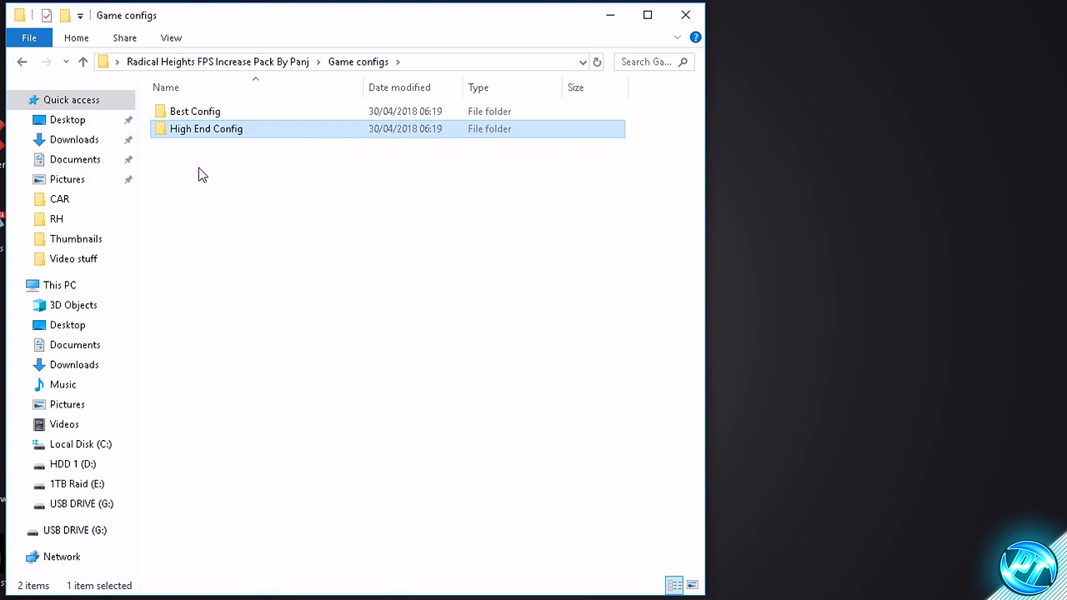
click(199, 175)
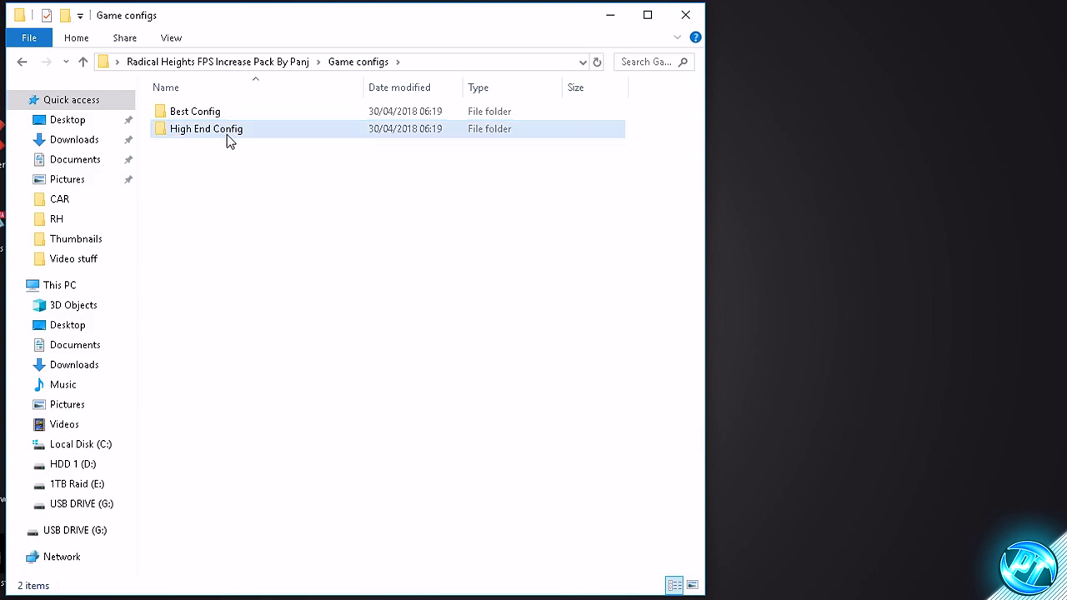
key(alt+Left)
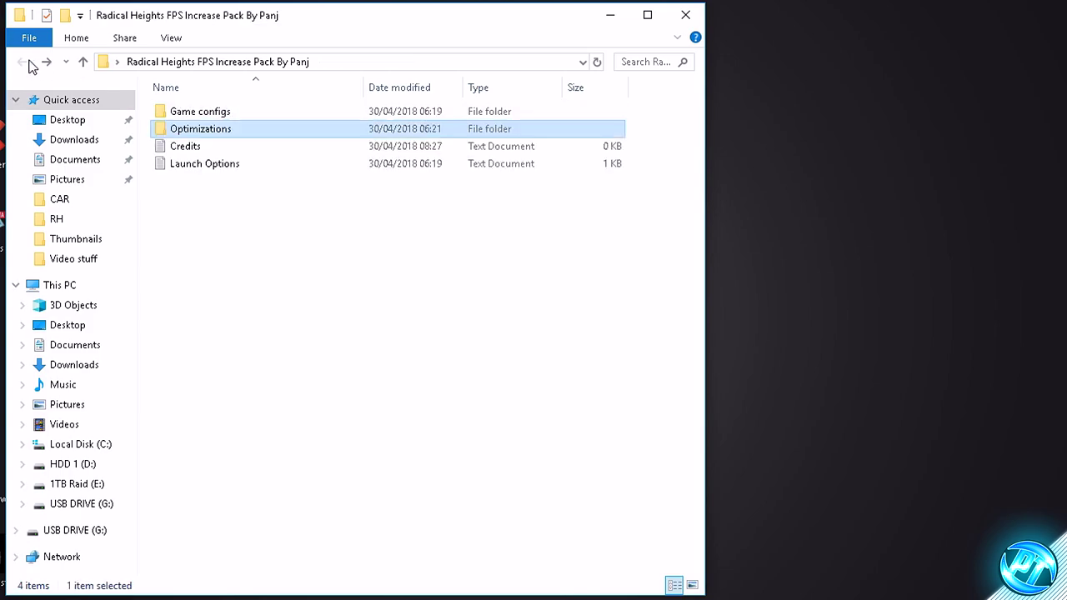
double_click(223, 131)
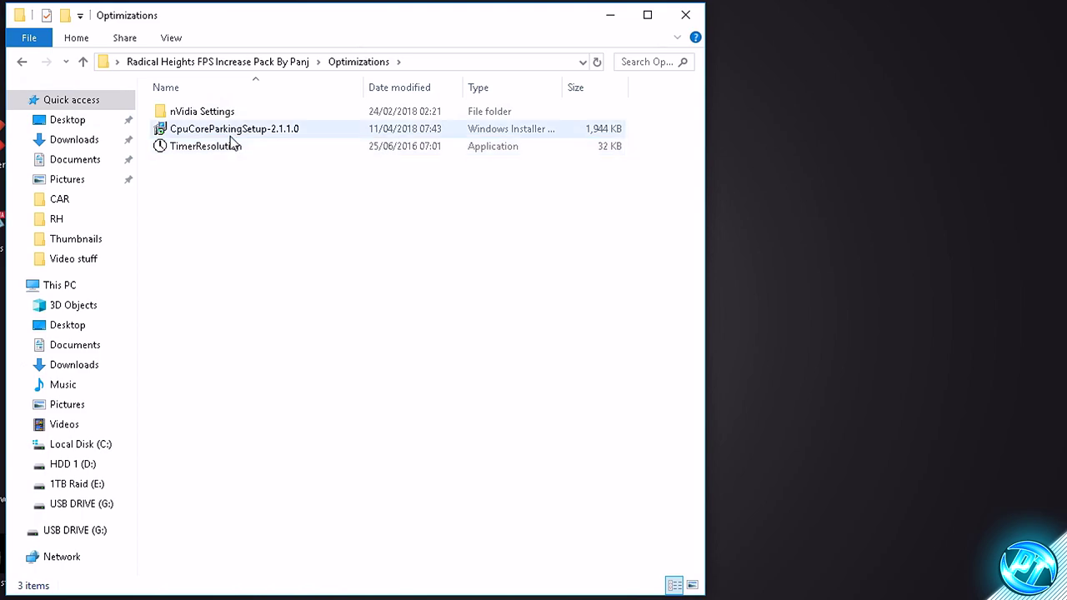
click(23, 62)
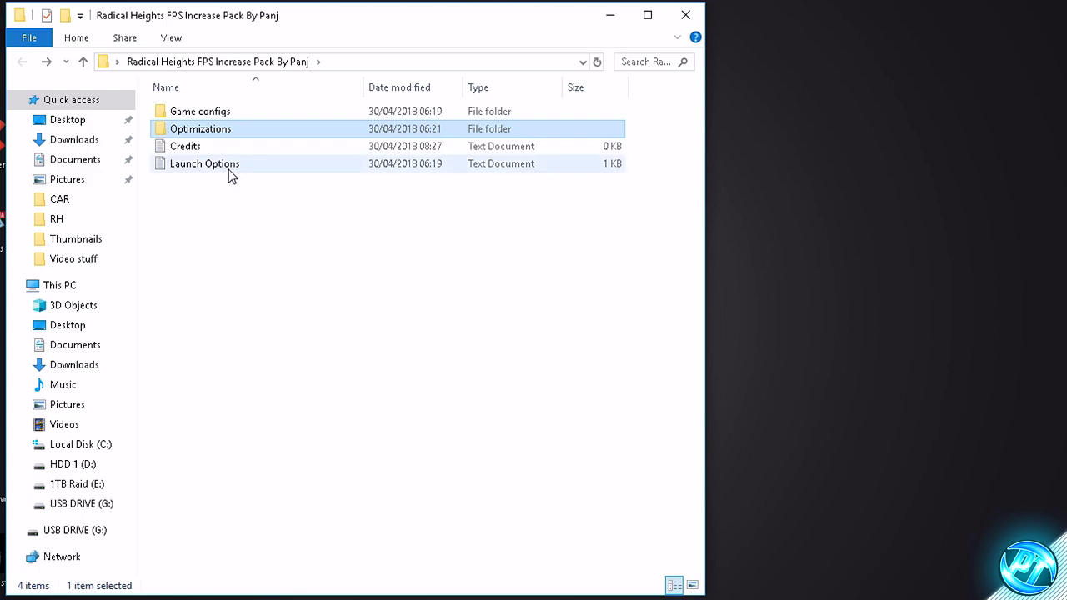
Look over the launch options and instructions in the Launch Options text file, then close it
double_click(228, 169)
drag(253, 66, 607, 66)
click(179, 115)
click(423, 109)
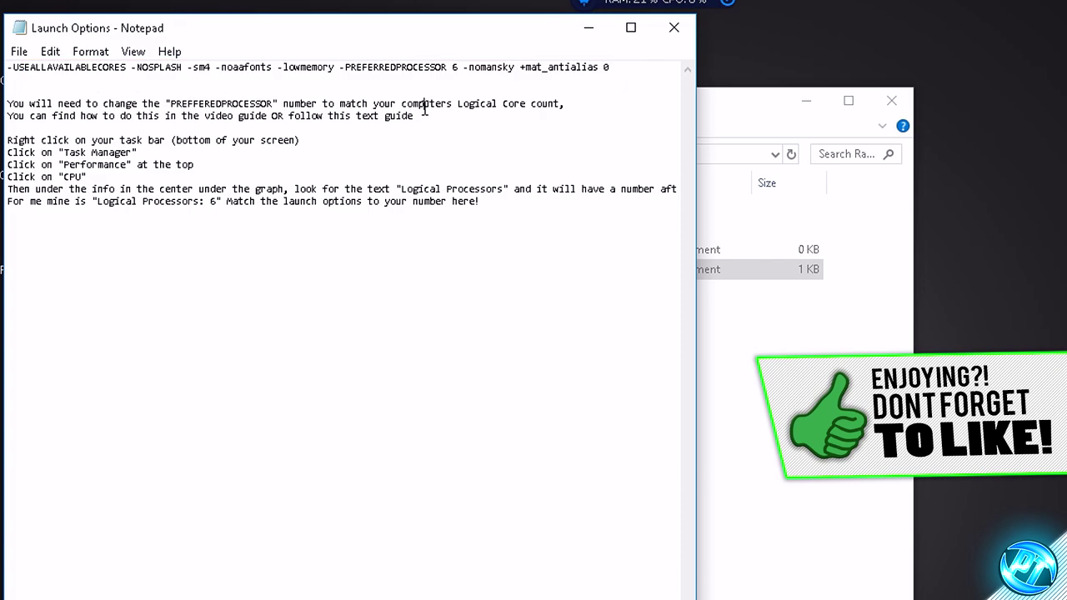
click(674, 28)
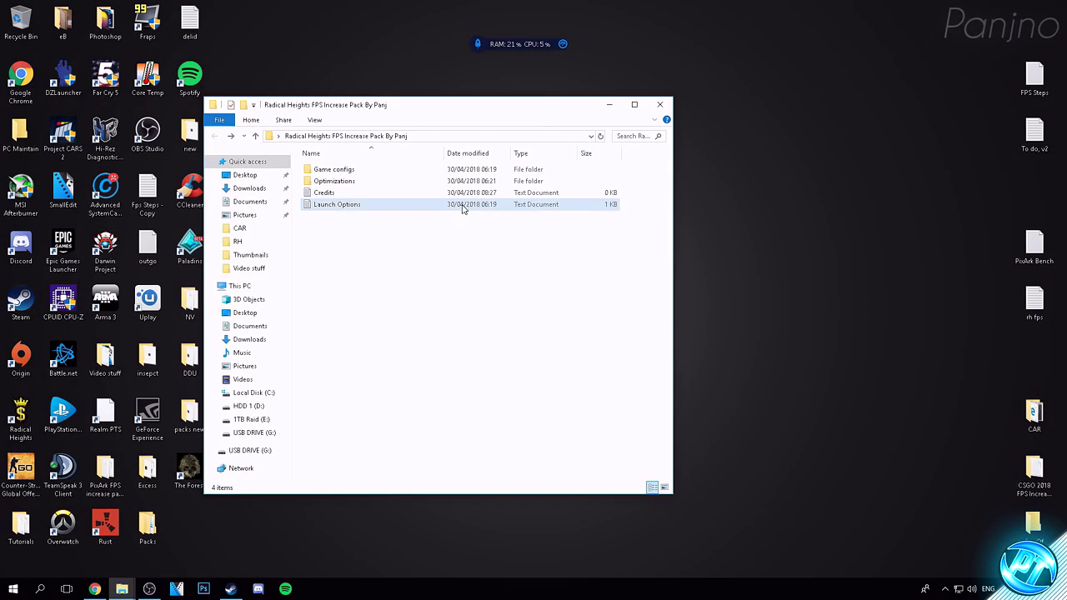
Reopen the Launch Options text file from the pack folder and examine its line of launch parameters
drag(575, 106, 664, 119)
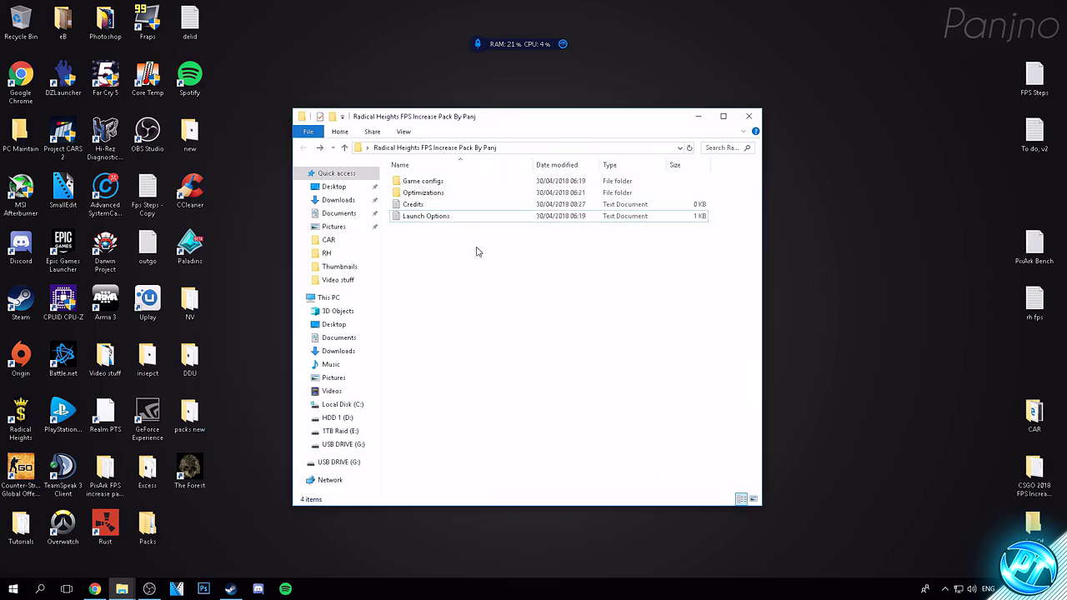
mouse_move(421, 217)
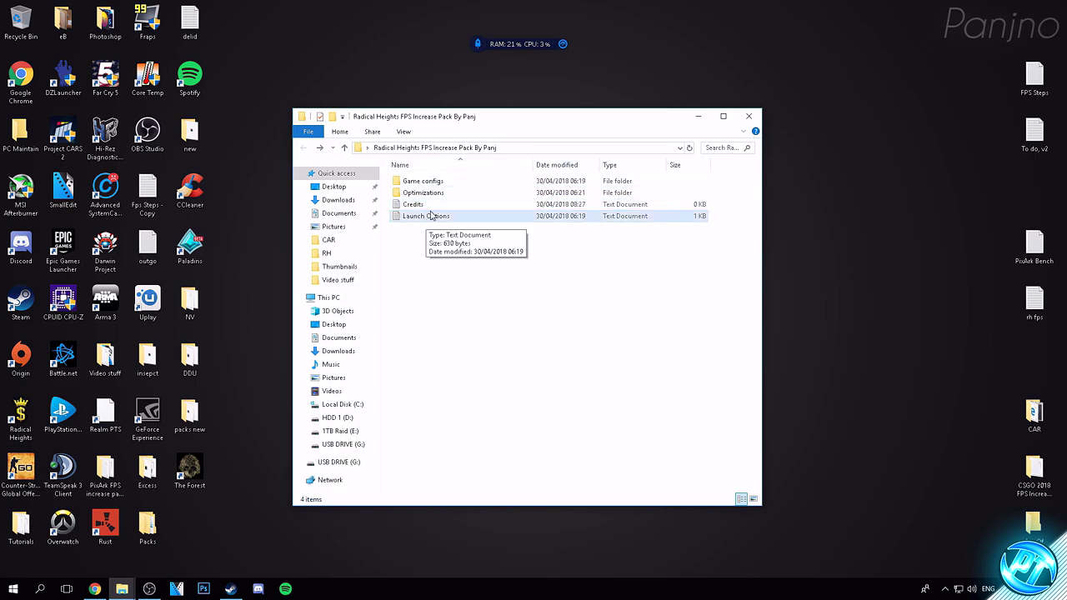
double_click(512, 415)
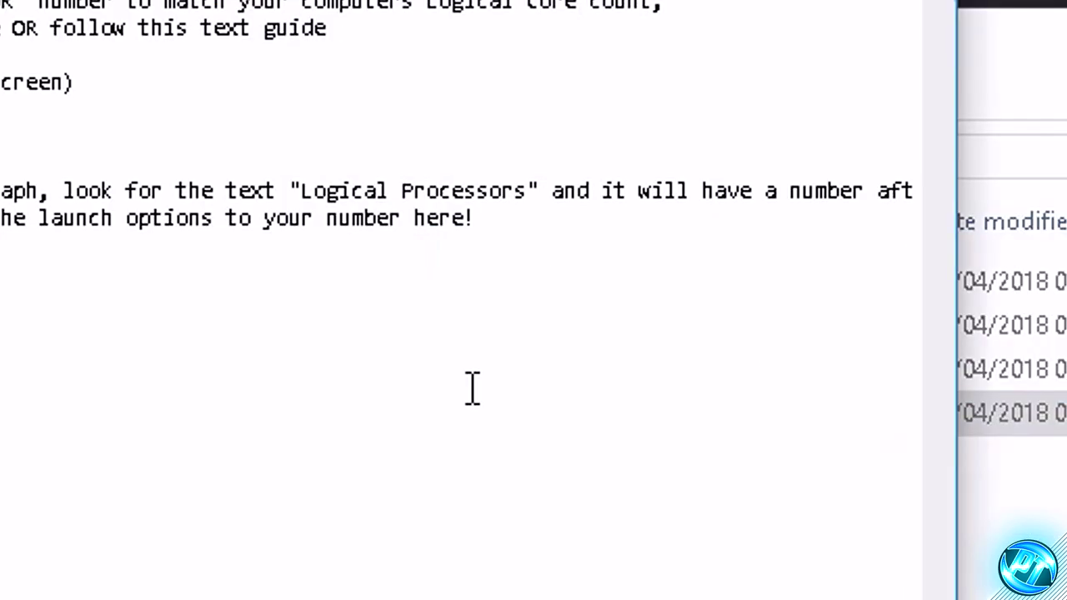
drag(14, 88, 892, 95)
click(785, 122)
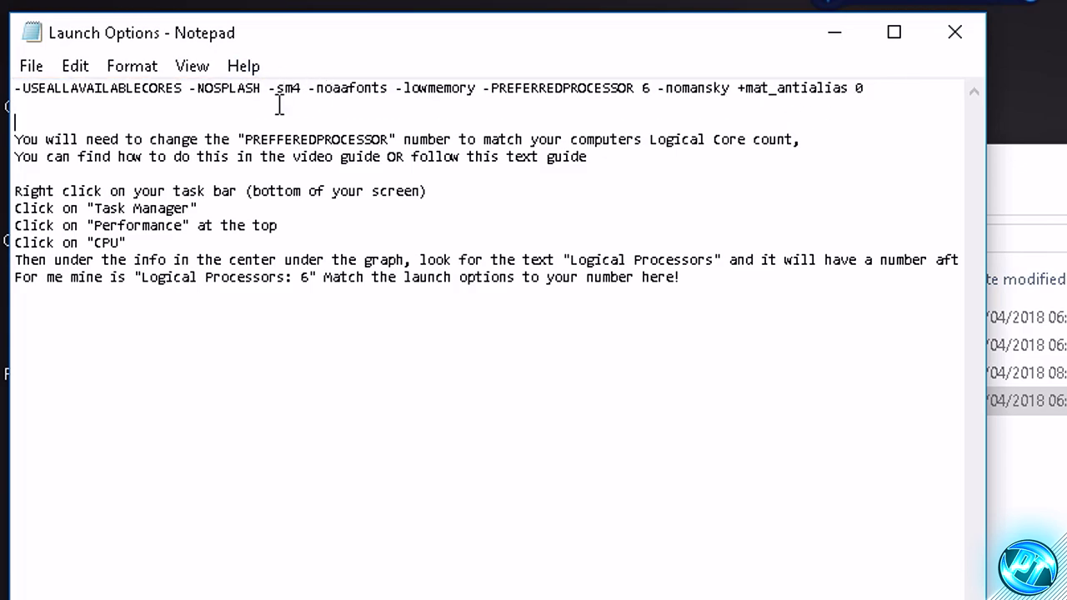
drag(46, 88, 789, 103)
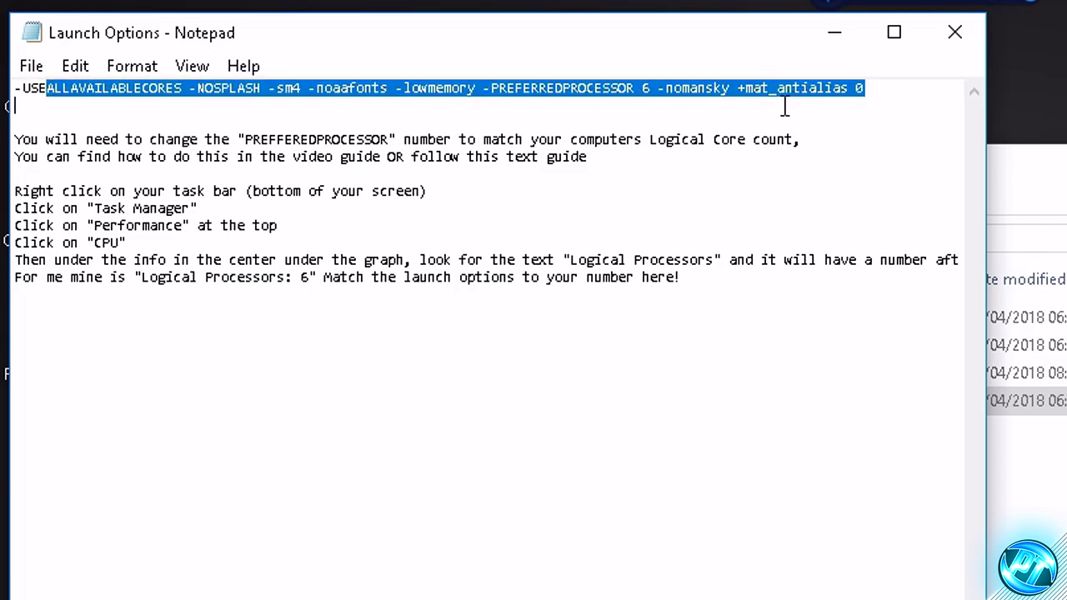
click(767, 124)
Examine the text file's written instructions and the number following the -PREFERREDPROCESSOR parameter
drag(719, 280, 53, 183)
click(610, 277)
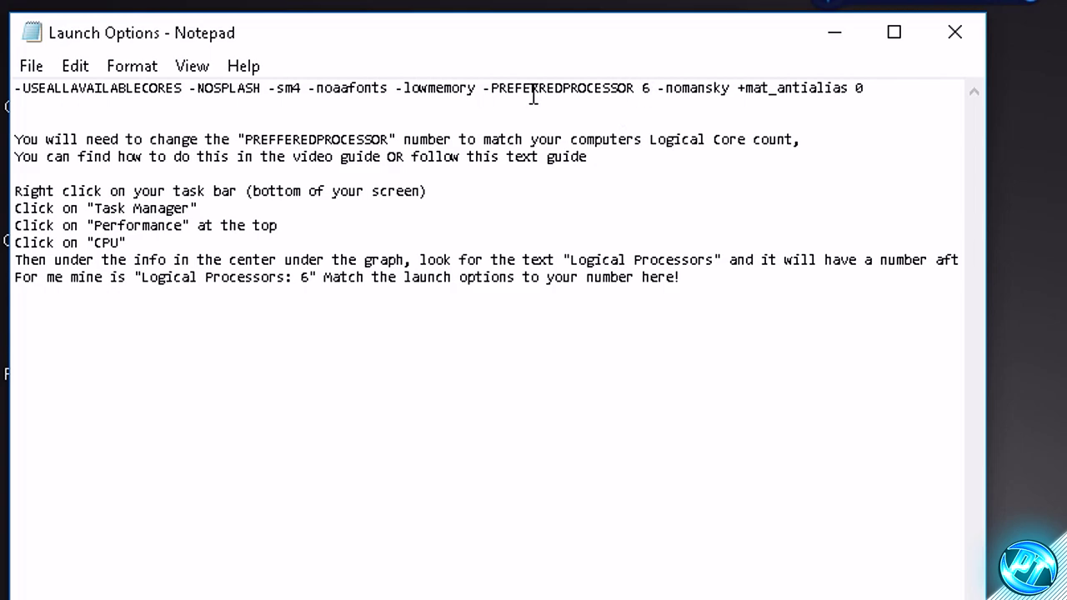
drag(483, 88, 642, 88)
click(604, 88)
double_click(645, 88)
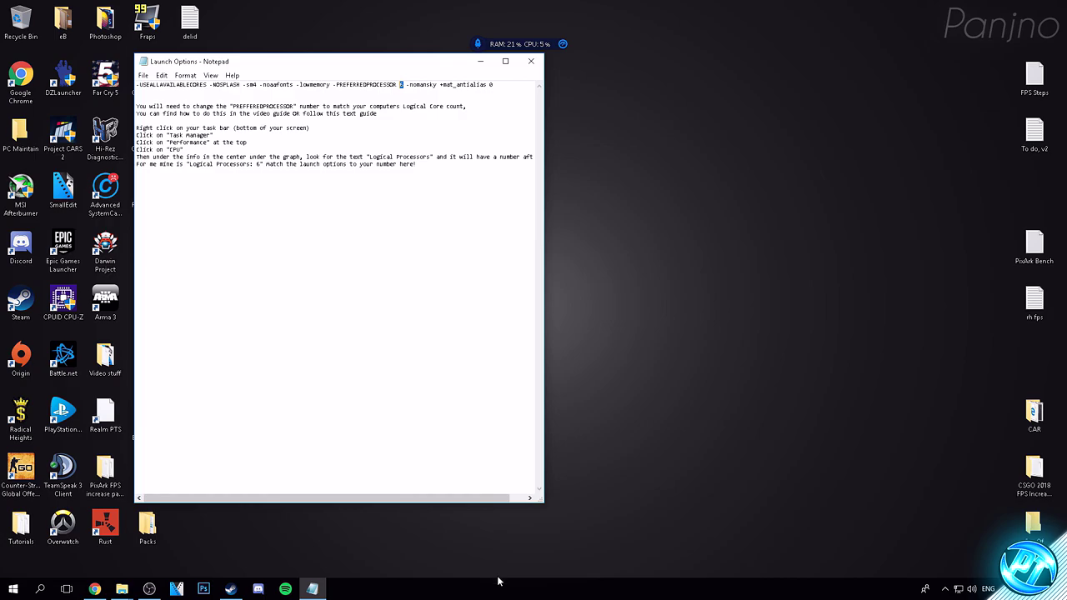
Check the CPU's logical processor count in Task Manager's performance view, then minimize Task Manager
right_click(498, 581)
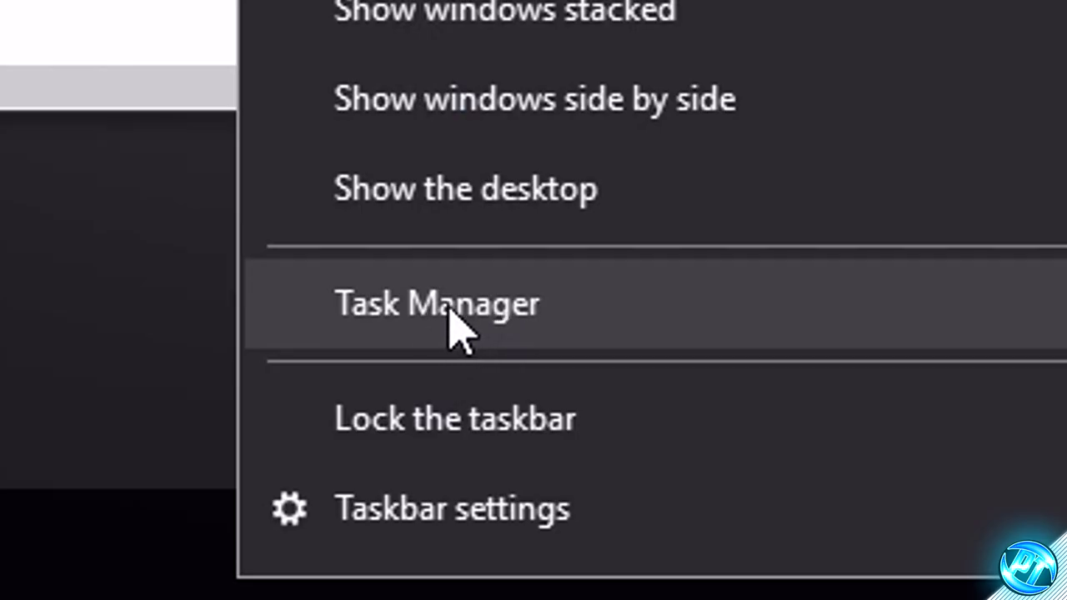
click(458, 317)
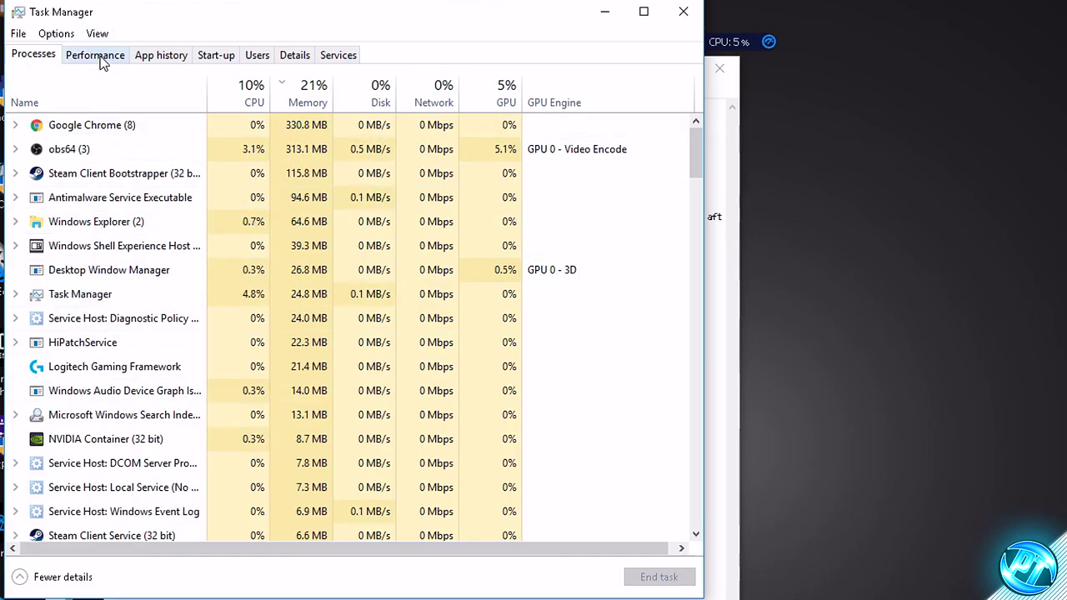
click(97, 57)
click(60, 96)
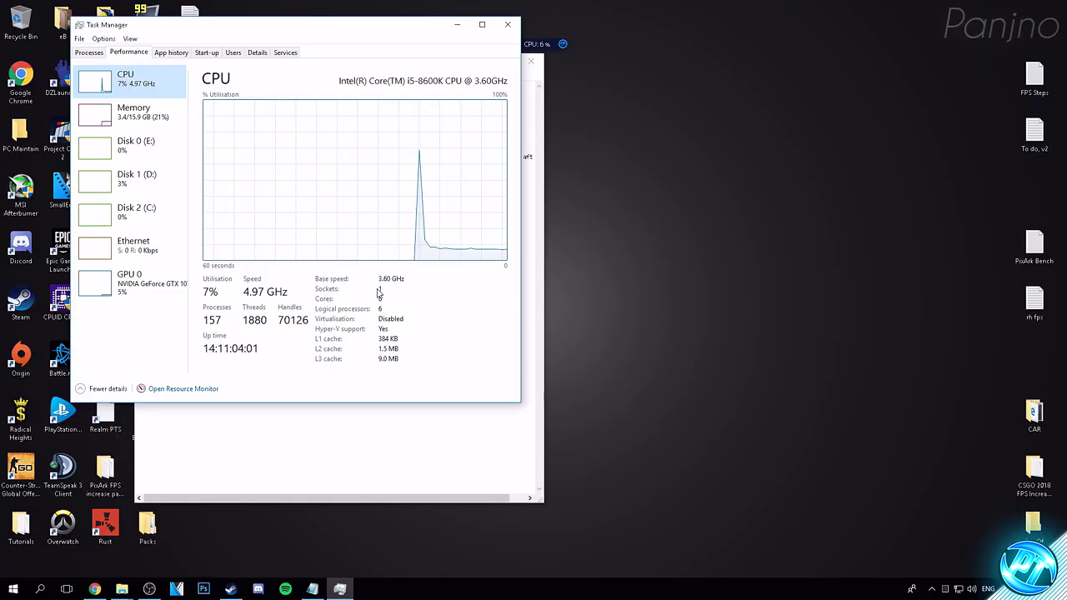
click(455, 28)
Set the -PREFERREDPROCESSOR number in the launch options line to 6
drag(345, 84, 397, 83)
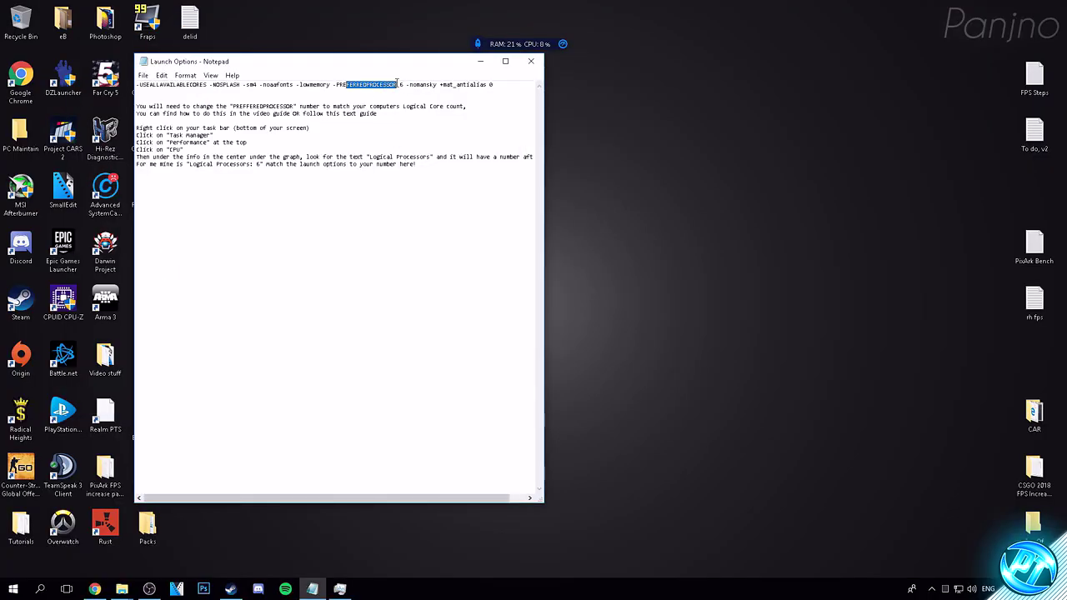
double_click(400, 84)
text(6)
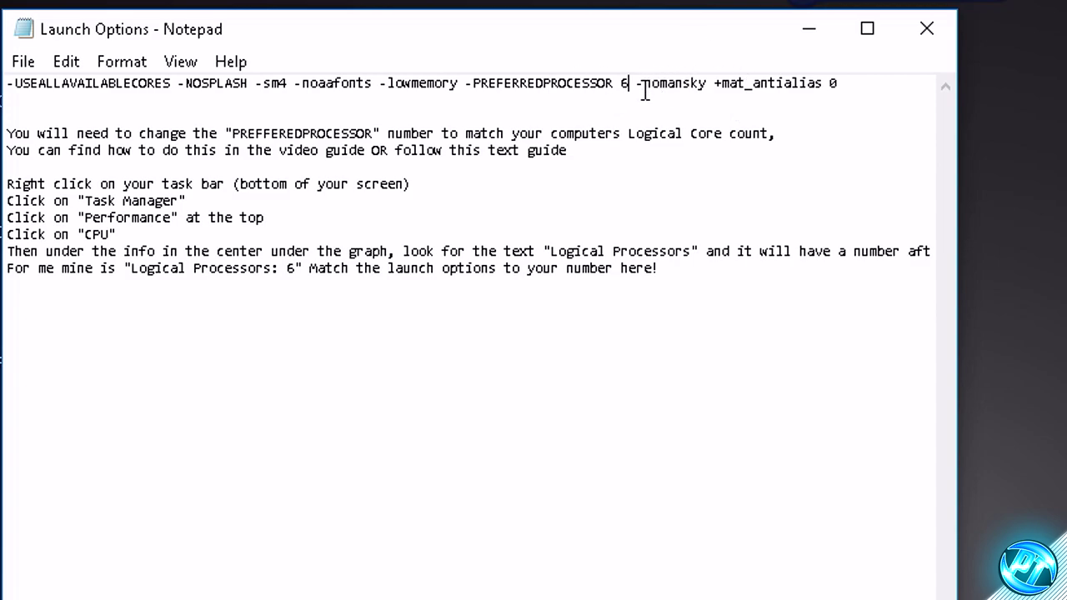
double_click(624, 83)
Copy the whole launch options line, from -USEALLAVAILABLECORES to +mat_antialias 0, and close the text file
drag(842, 83, 6, 83)
right_click(160, 79)
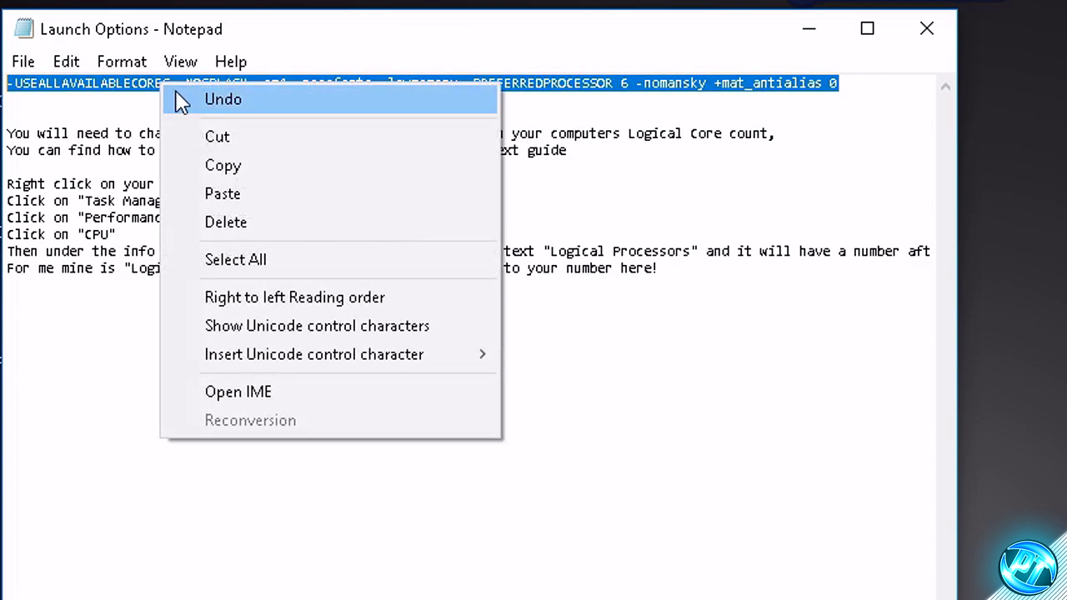
click(222, 170)
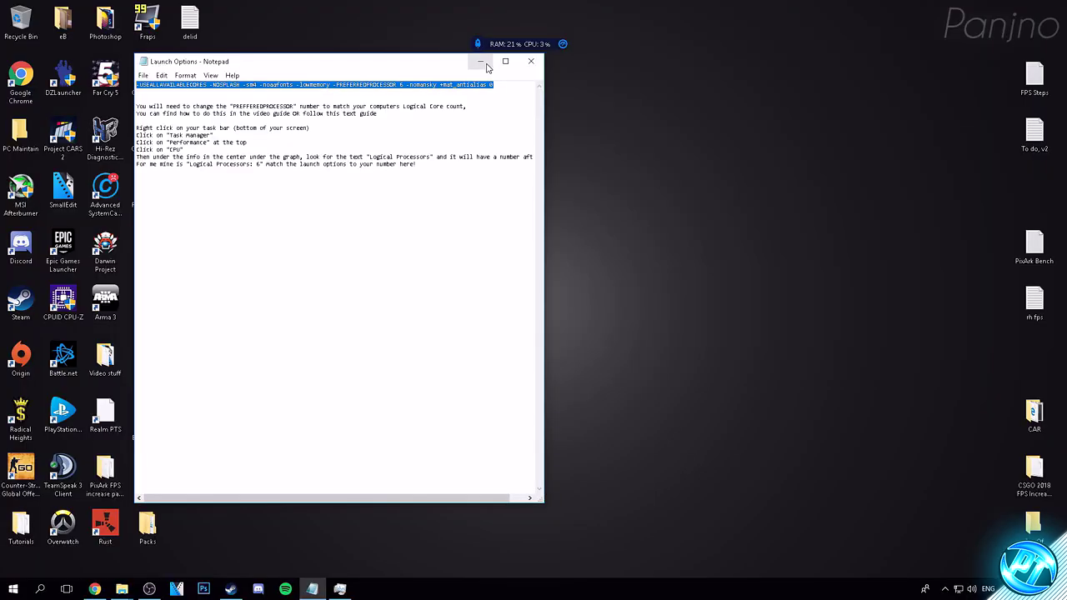
click(530, 61)
click(549, 305)
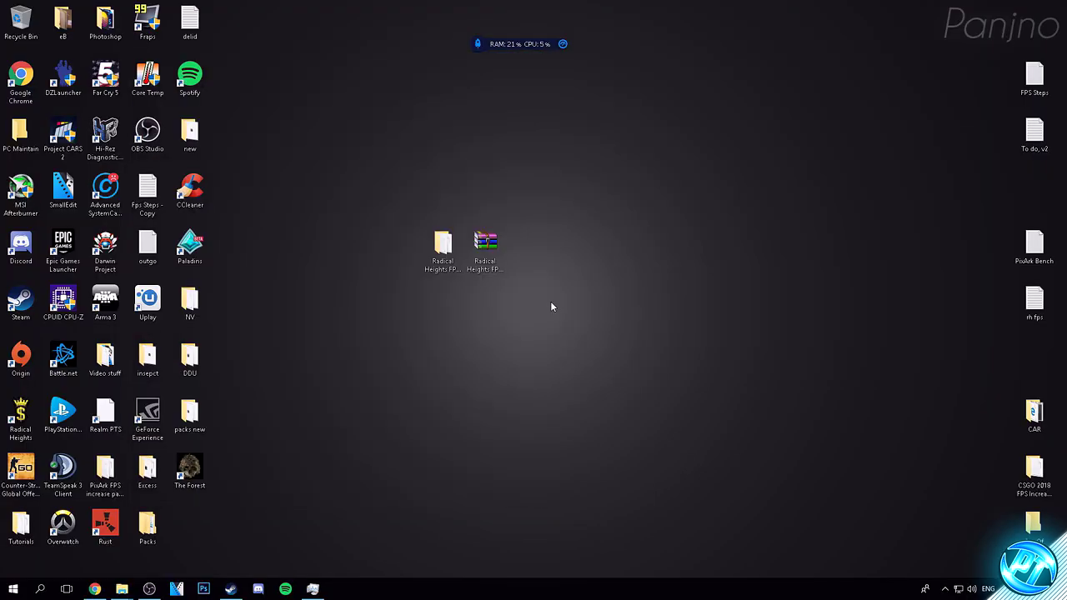
Switch to Steam and set Radical Heights' launch options to the copied line ending in -PREFERREDPROCESSOR 6 -nomansky +mat_antialias 0
click(231, 589)
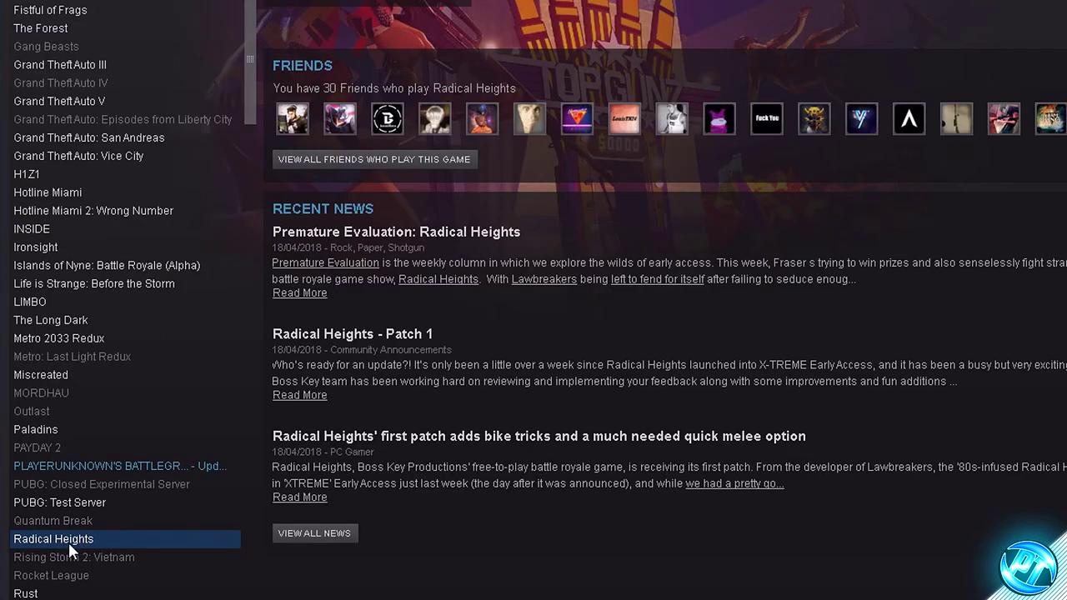
right_click(70, 550)
click(115, 530)
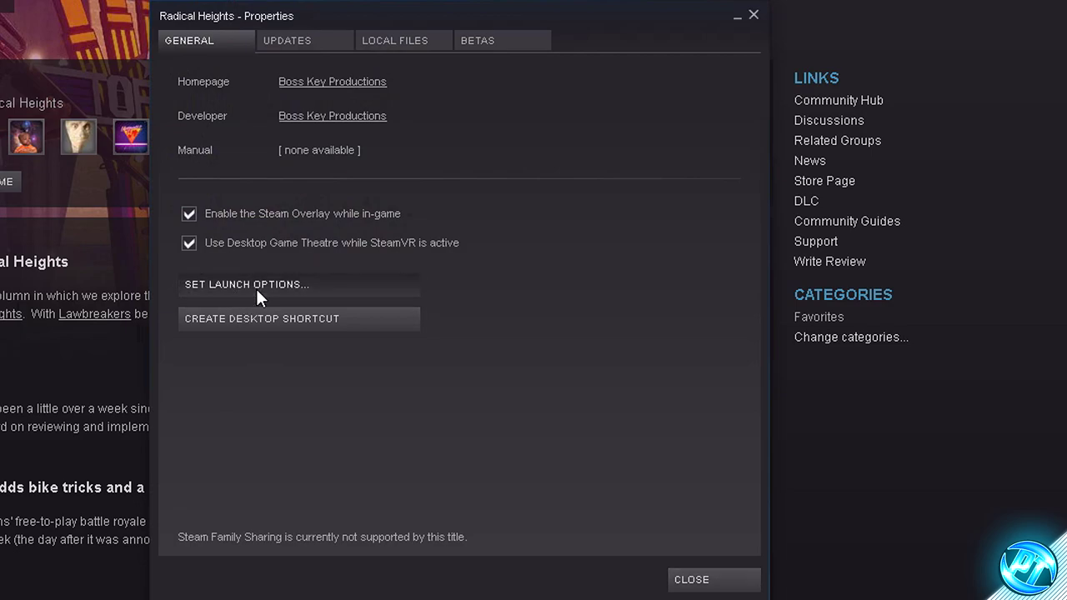
click(256, 286)
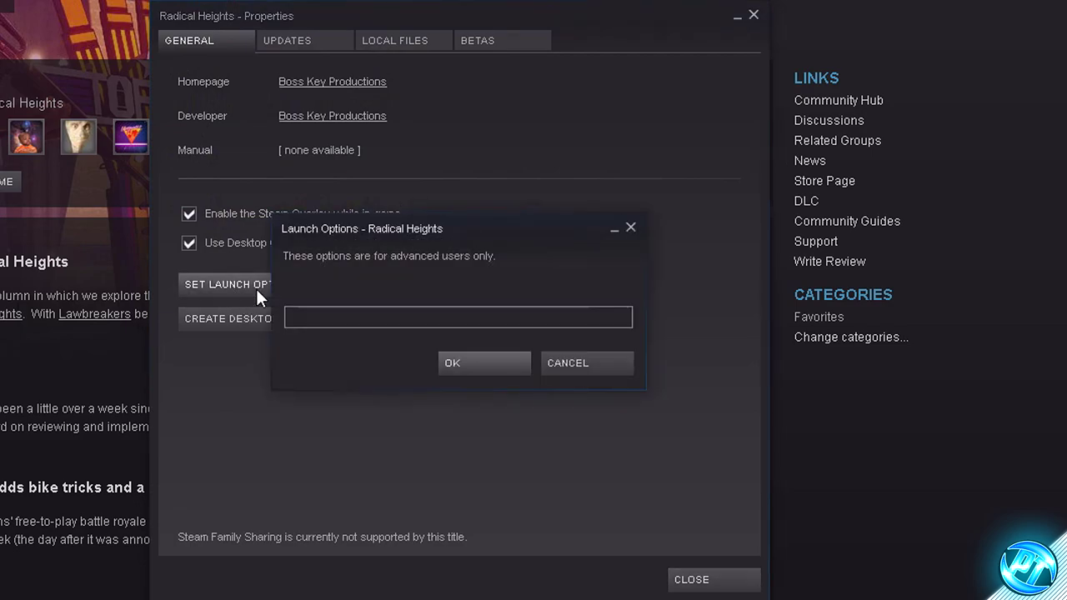
right_click(327, 320)
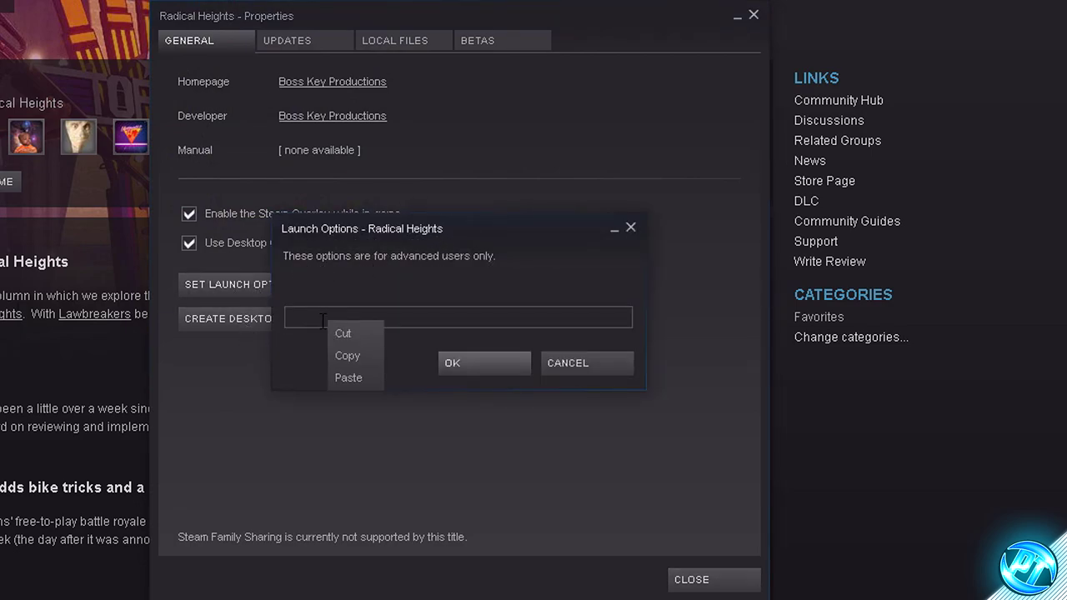
click(348, 377)
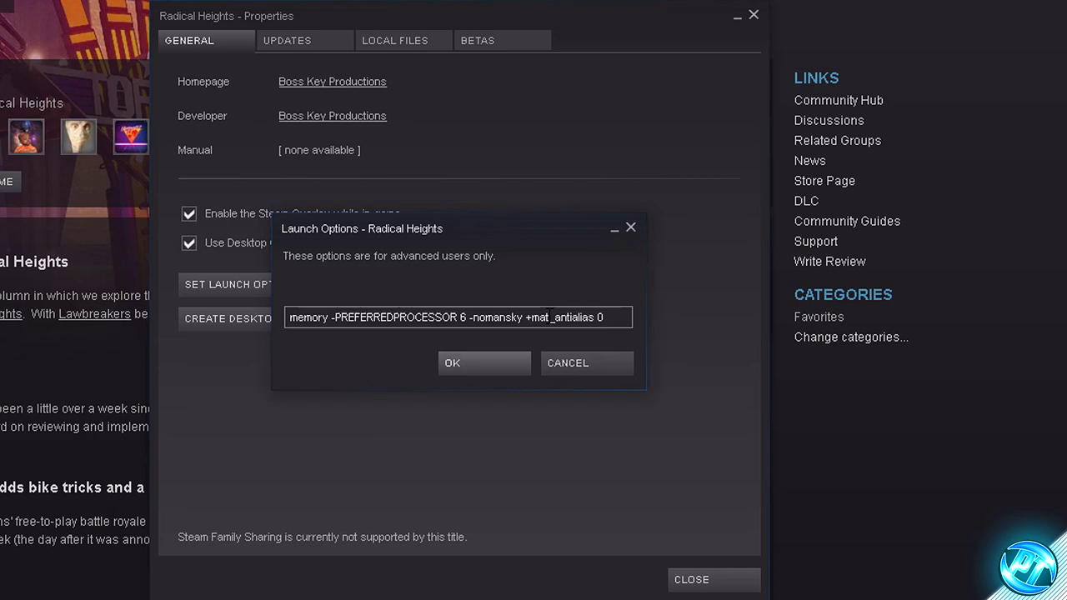
click(465, 364)
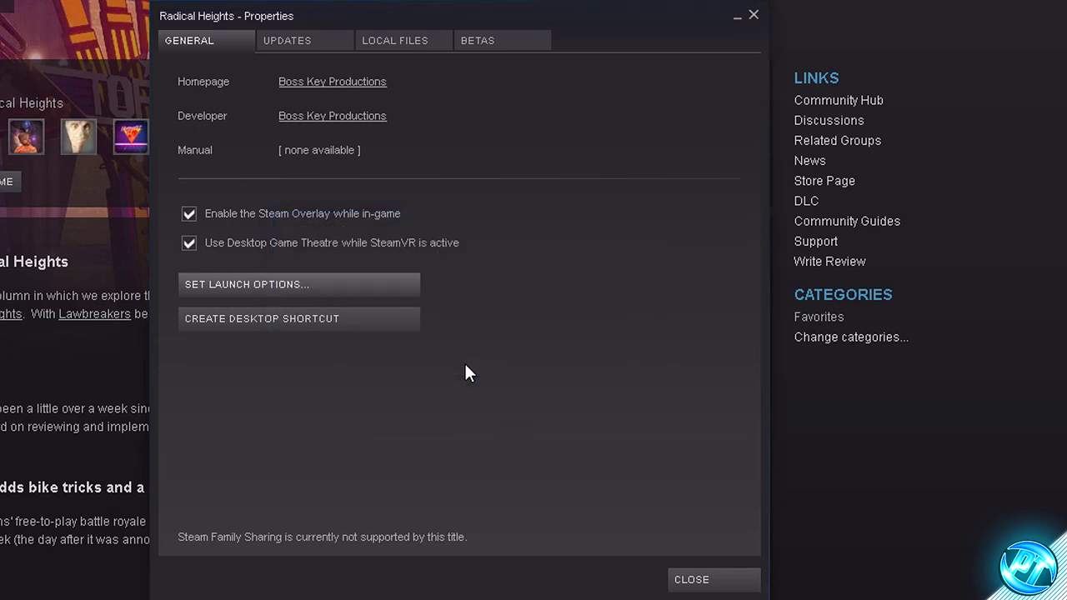
Disable the in-game Steam Overlay and Desktop Game Theatre for Radical Heights, close its properties and minimize Steam
click(190, 214)
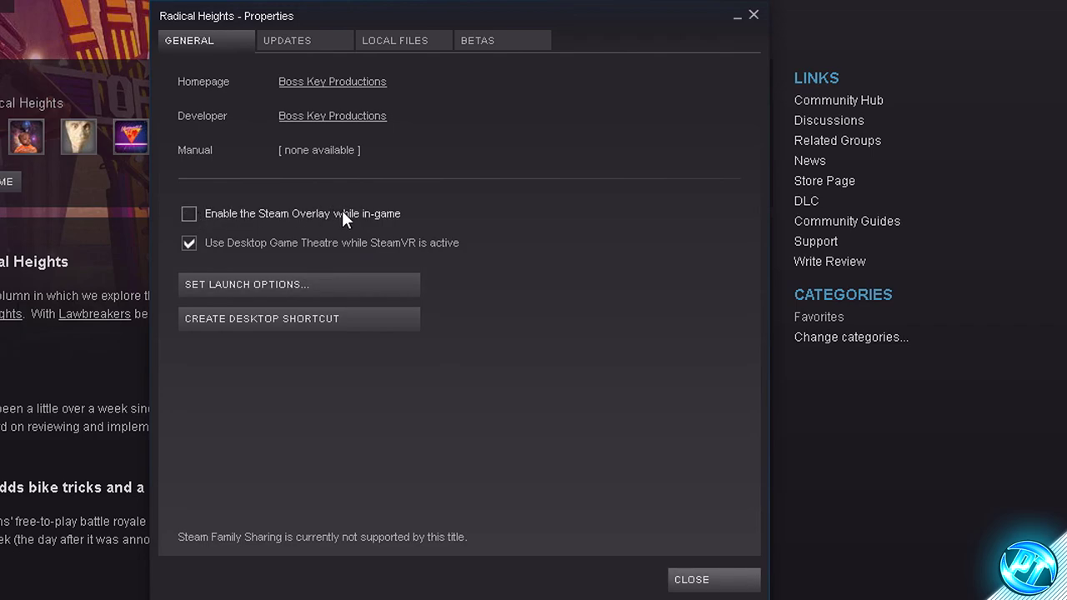
click(197, 244)
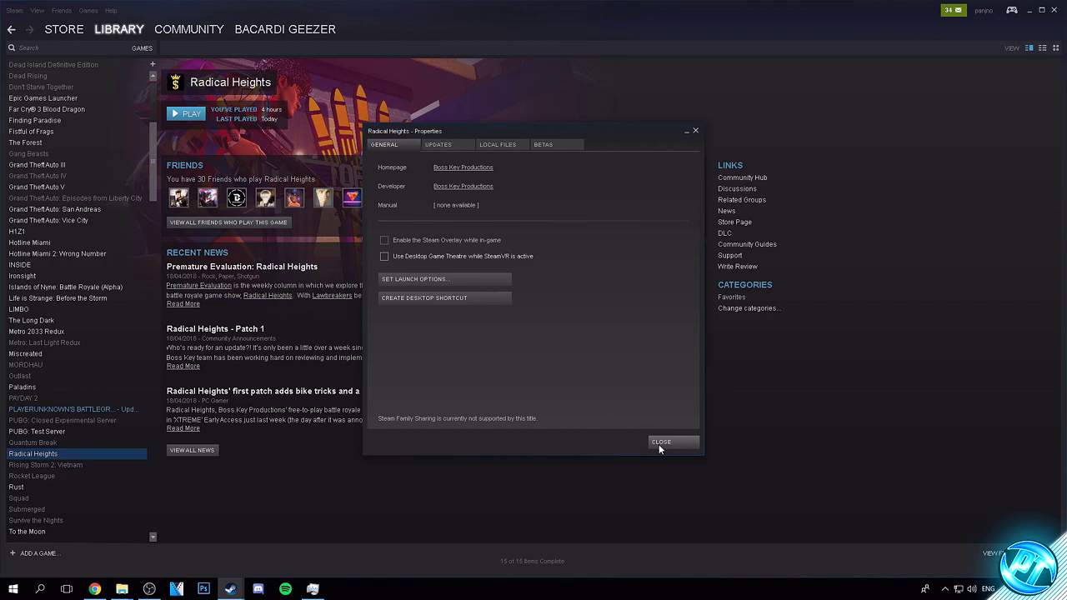
click(660, 442)
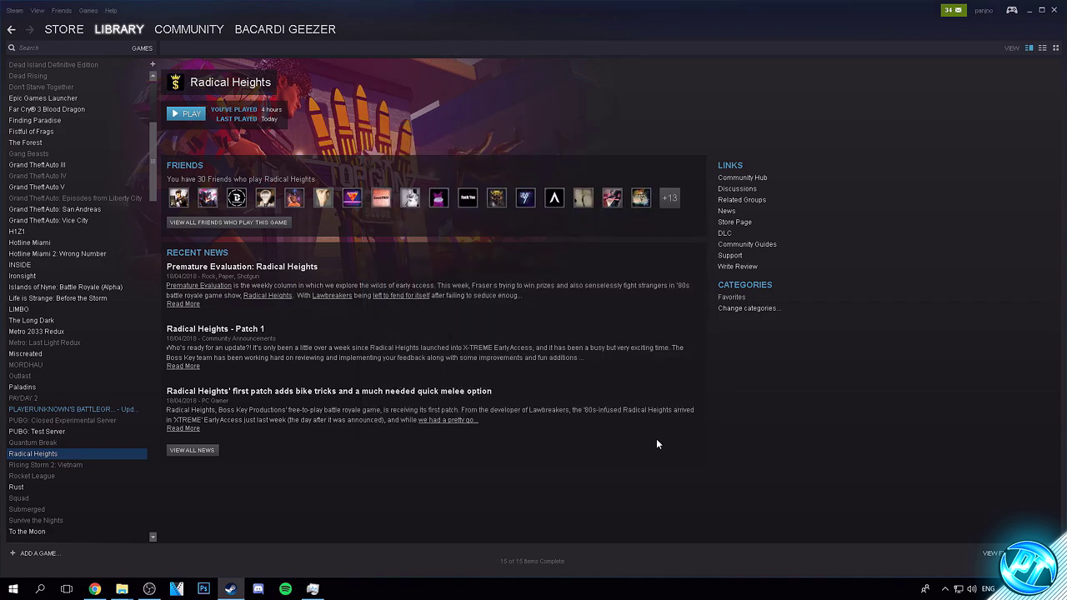
click(1029, 10)
click(421, 321)
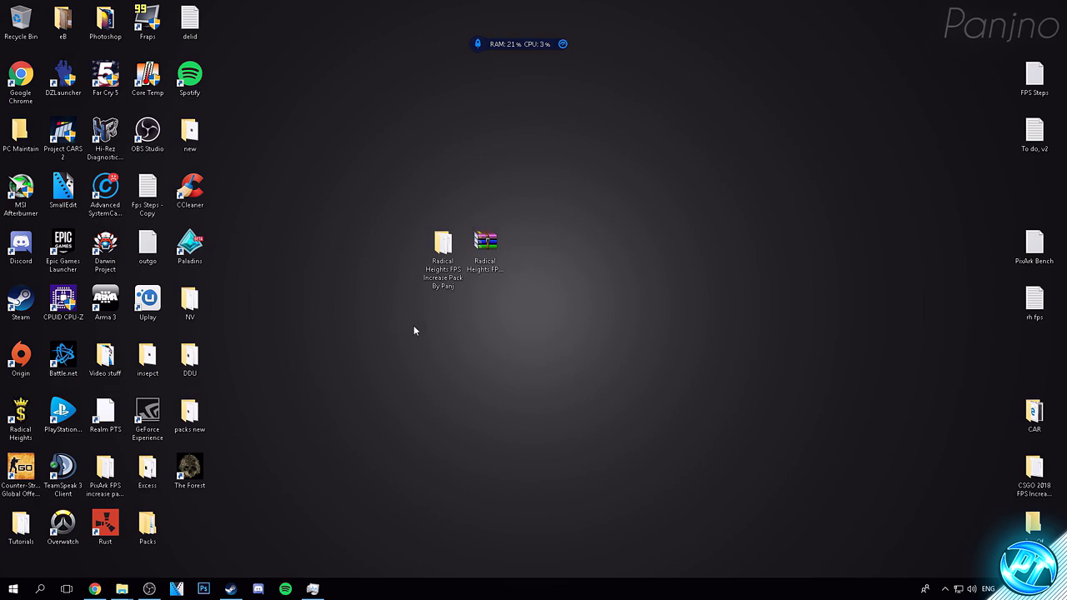
Return to Steam and browse Radical Heights' local files from the game's properties
click(232, 587)
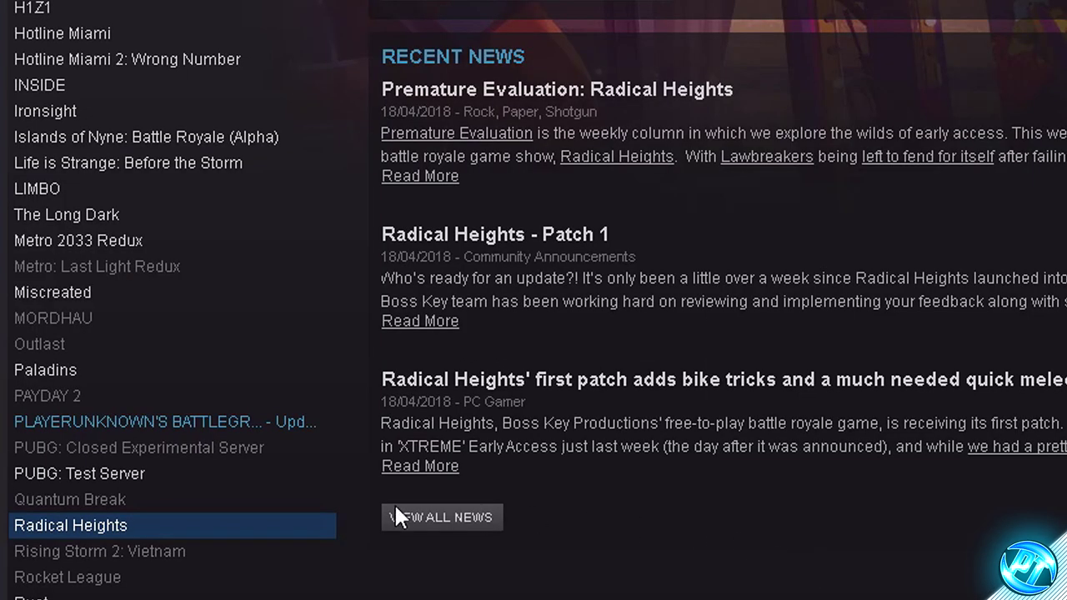
right_click(151, 521)
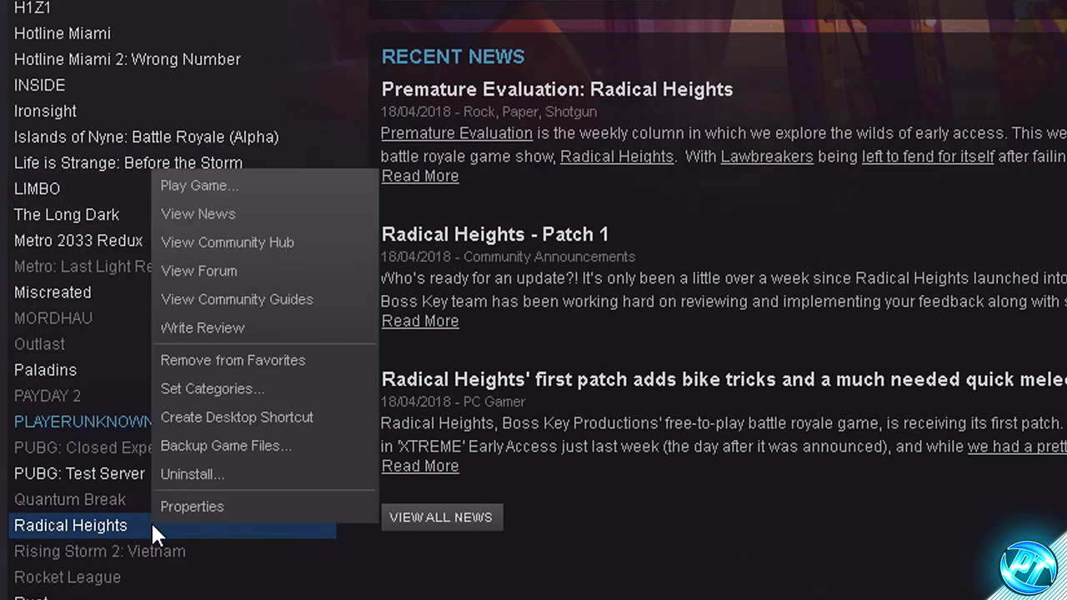
click(201, 509)
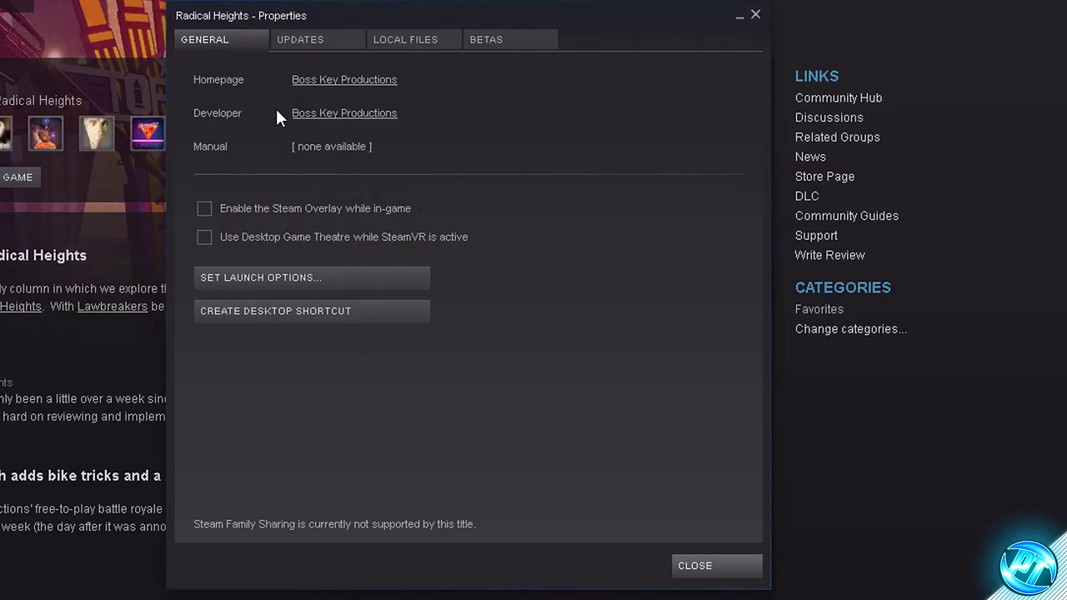
click(430, 41)
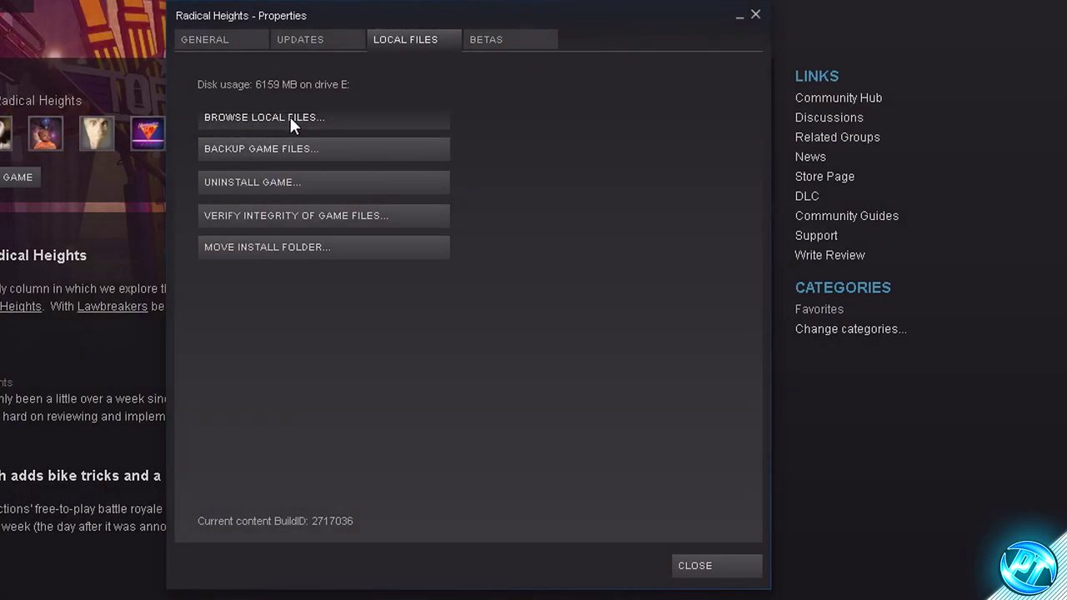
click(290, 117)
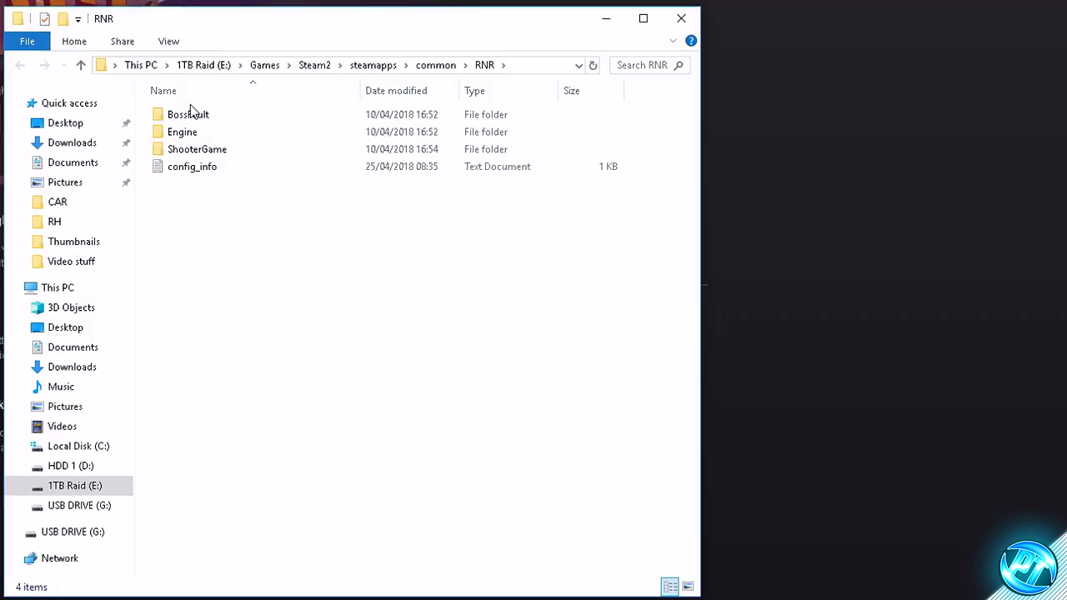
Go to the Win64 folder inside ShooterGame's Binaries folder
click(207, 150)
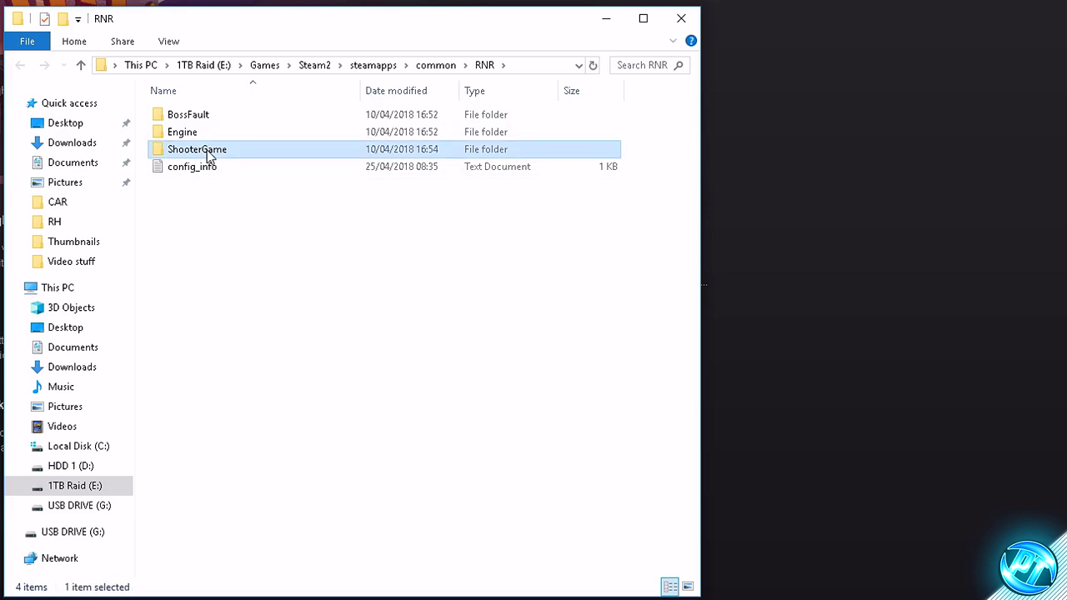
double_click(207, 150)
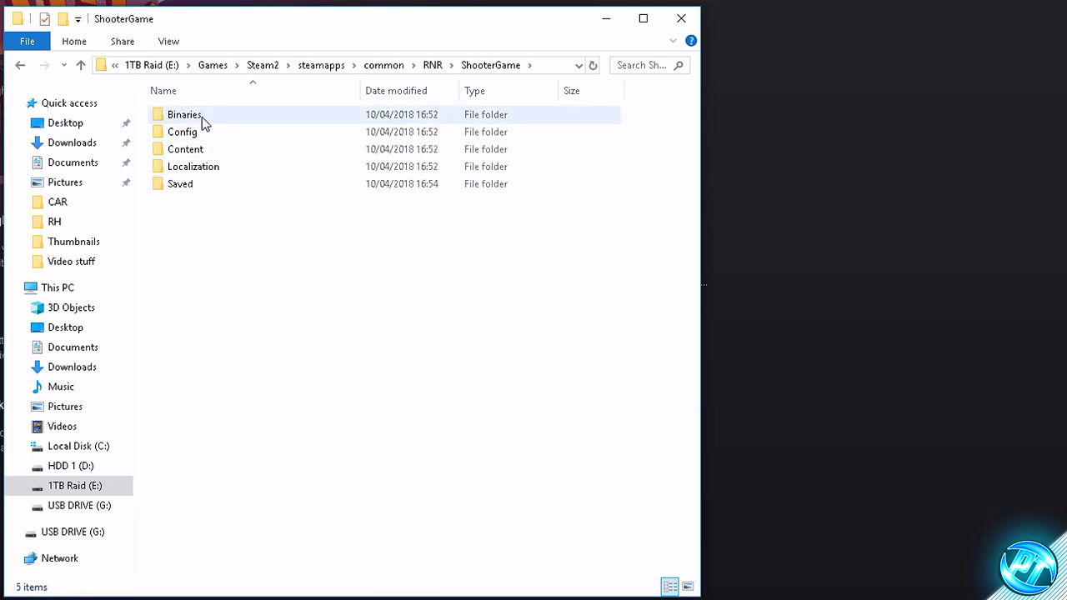
double_click(195, 120)
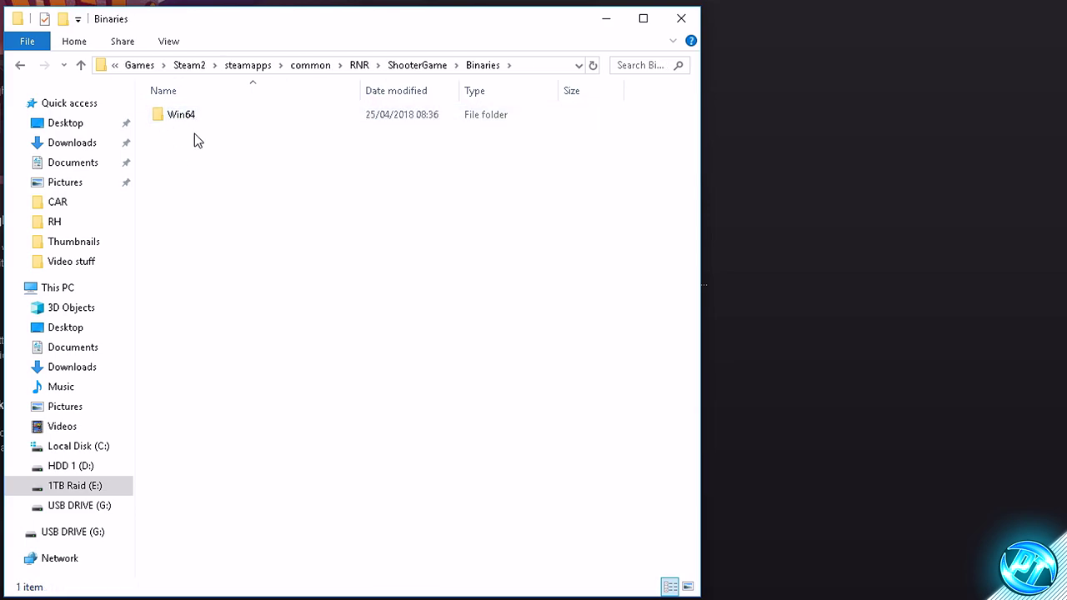
double_click(209, 119)
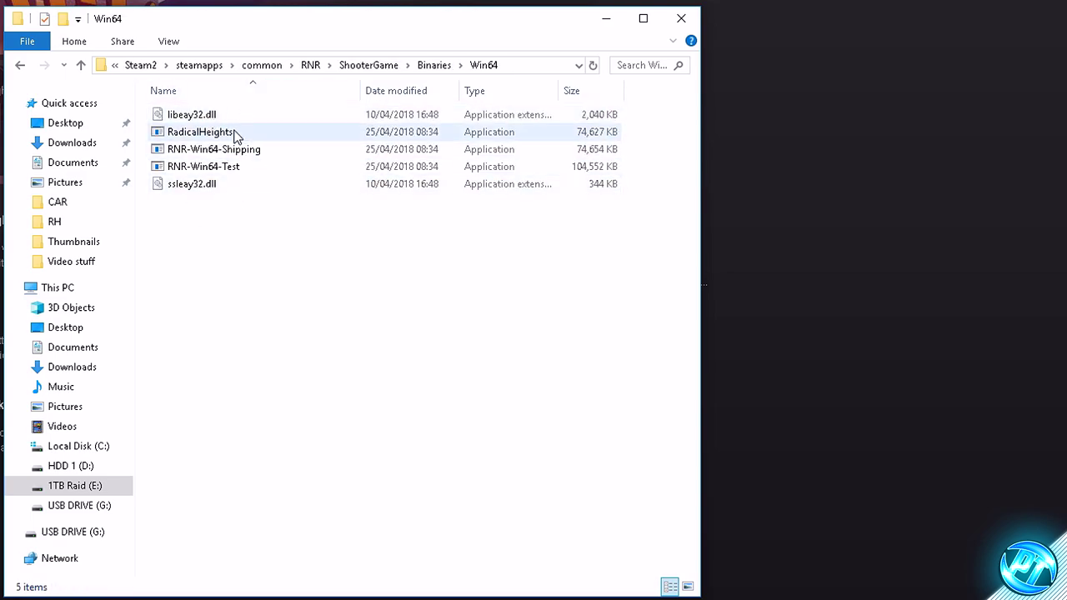
drag(148, 126, 204, 170)
click(222, 136)
click(221, 155)
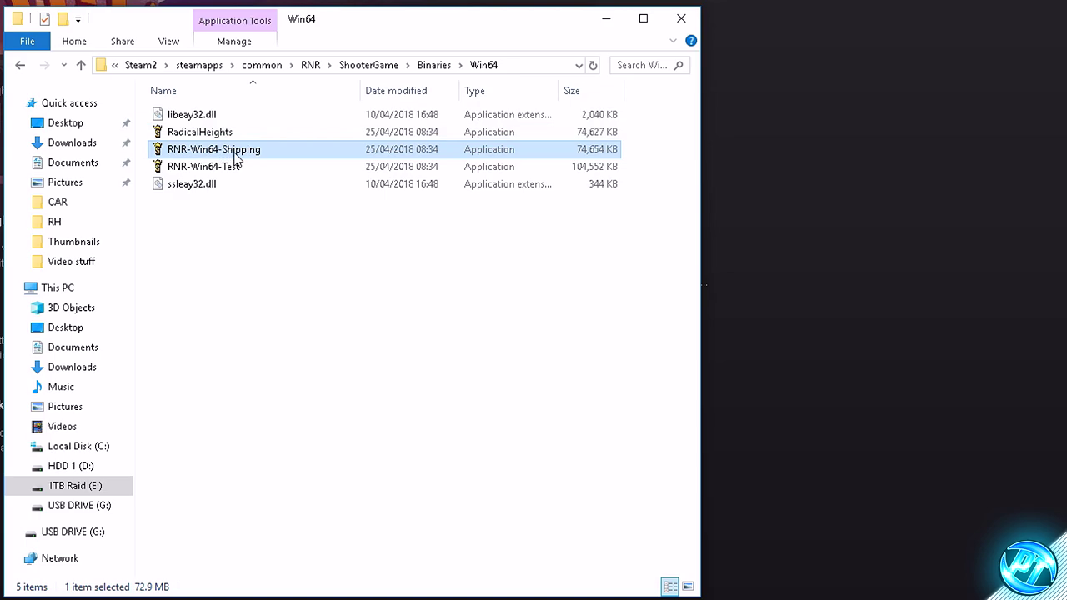
double_click(226, 168)
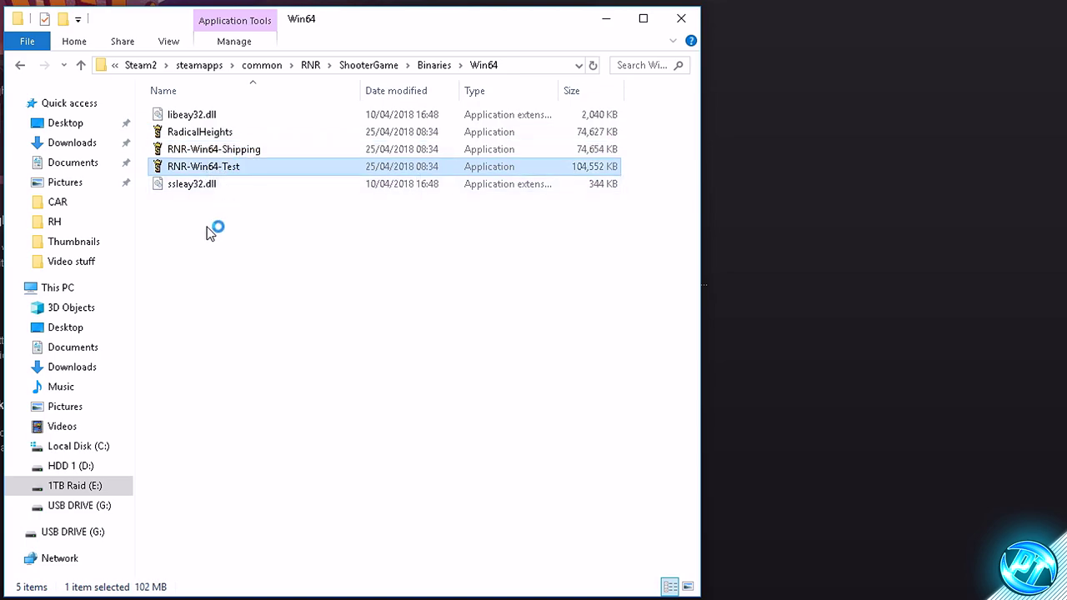
In the RadicalHeights application's compatibility settings, enable the high DPI scaling override performed by Application, leave full-screen optimisations not disabled, and apply
double_click(200, 135)
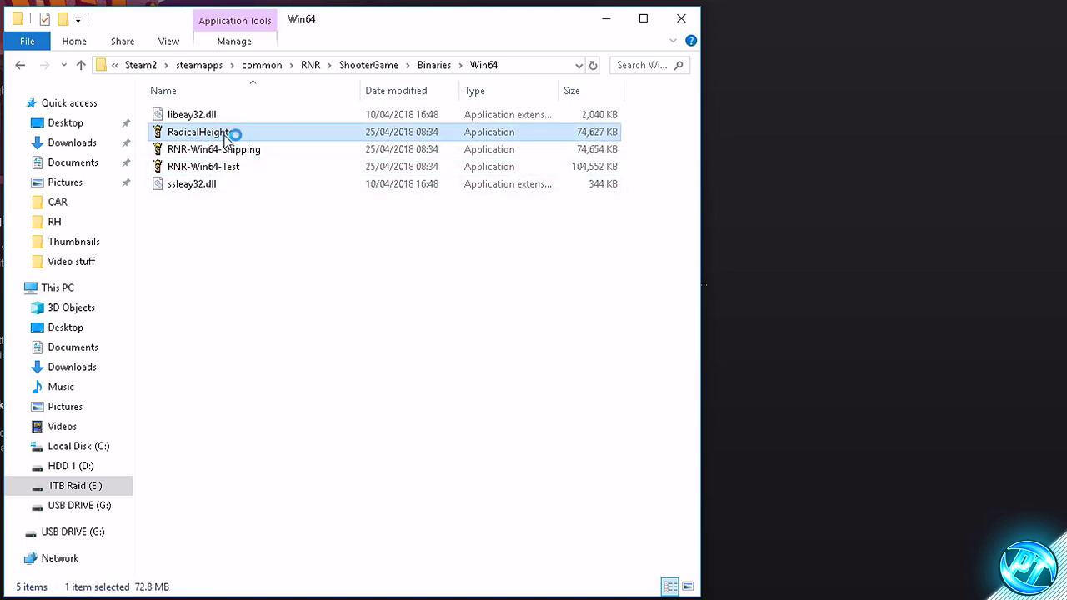
right_click(225, 135)
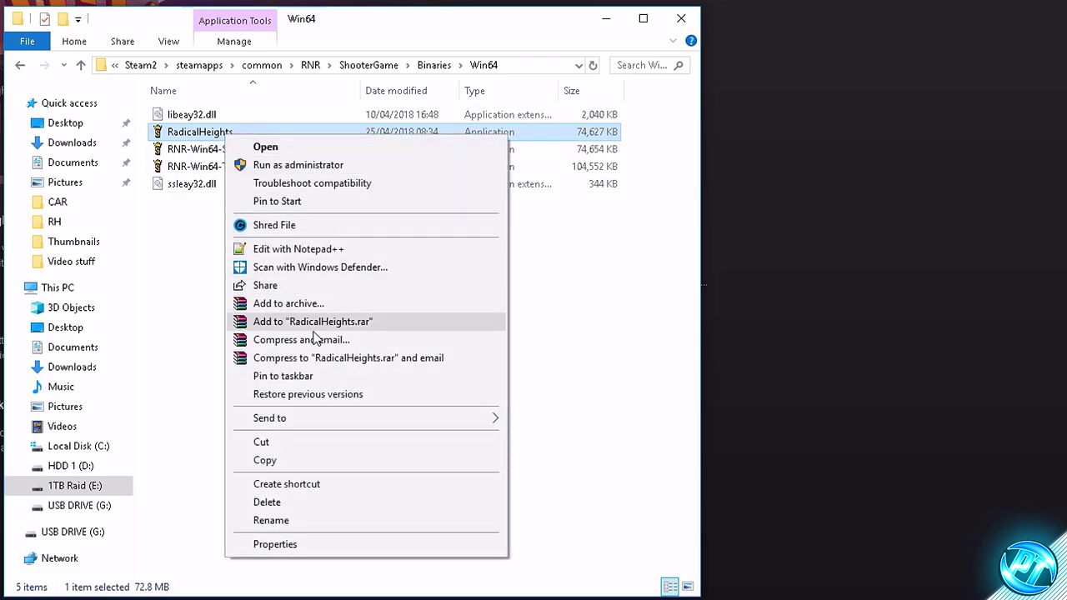
click(280, 544)
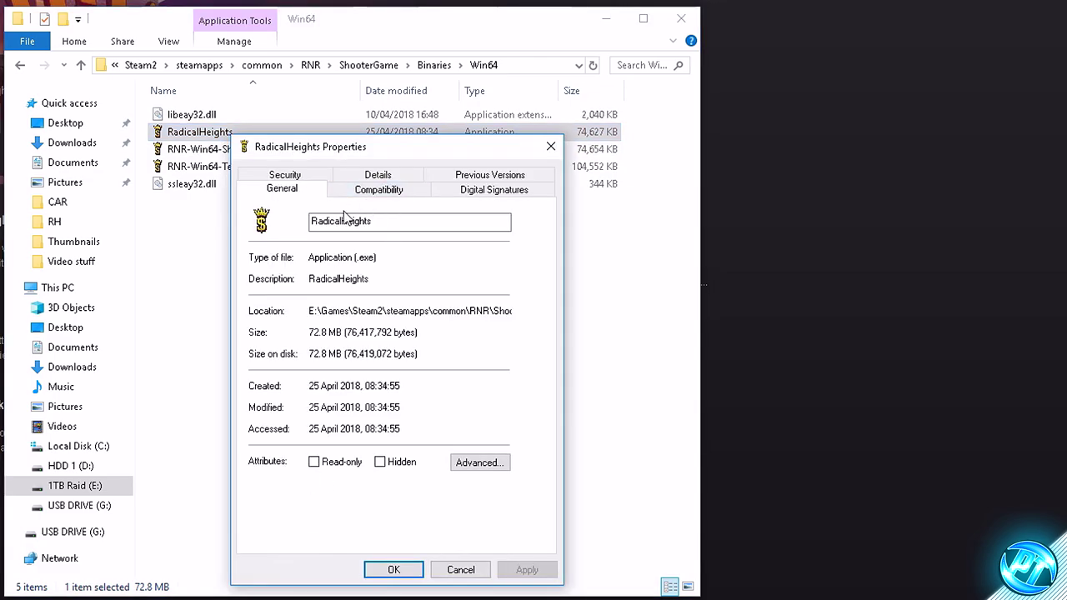
click(382, 191)
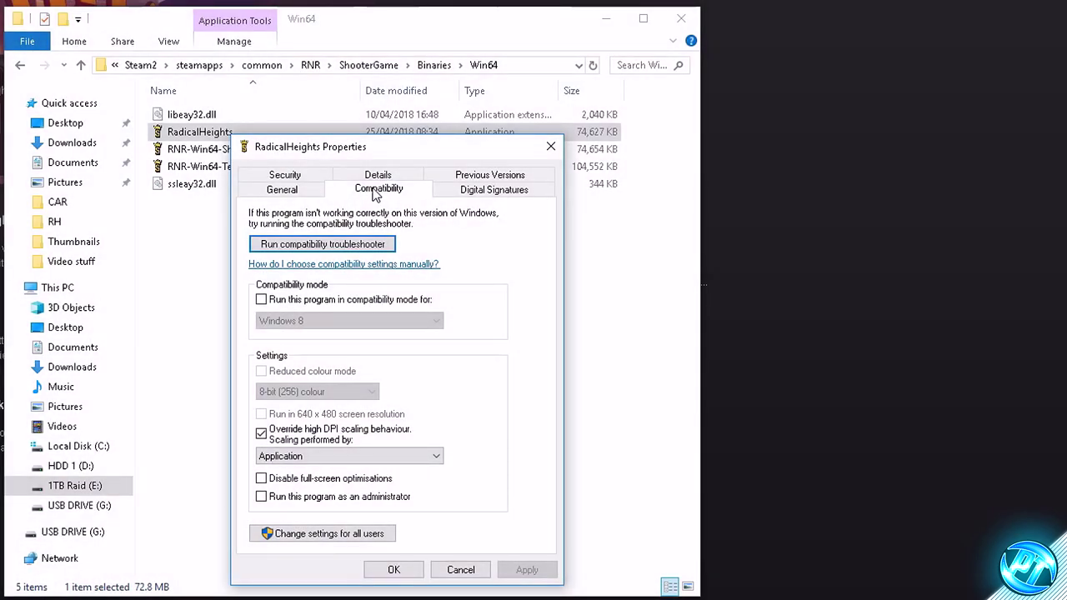
click(261, 433)
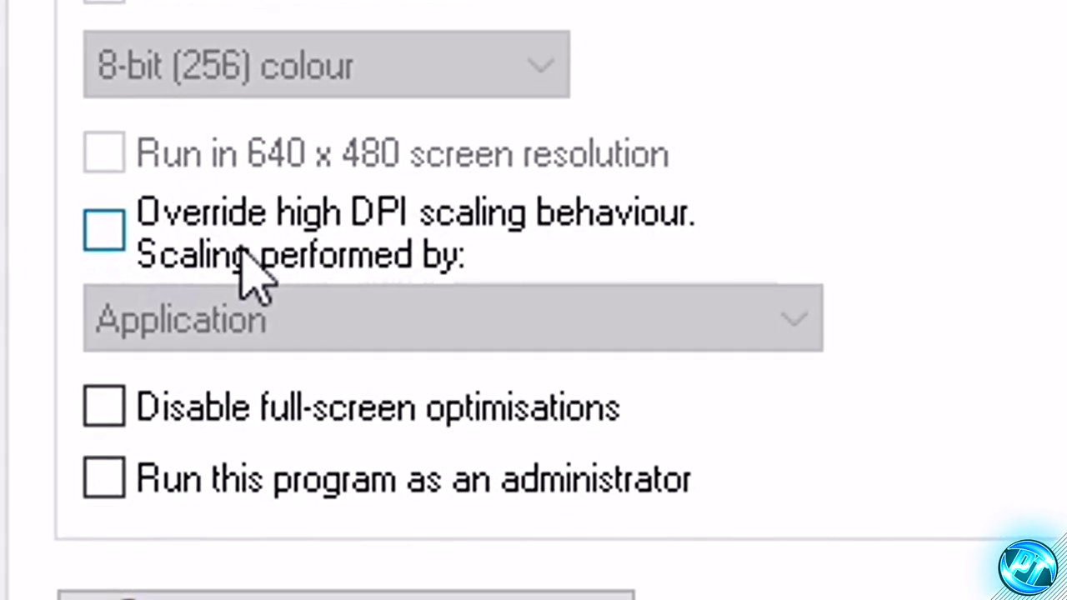
click(172, 315)
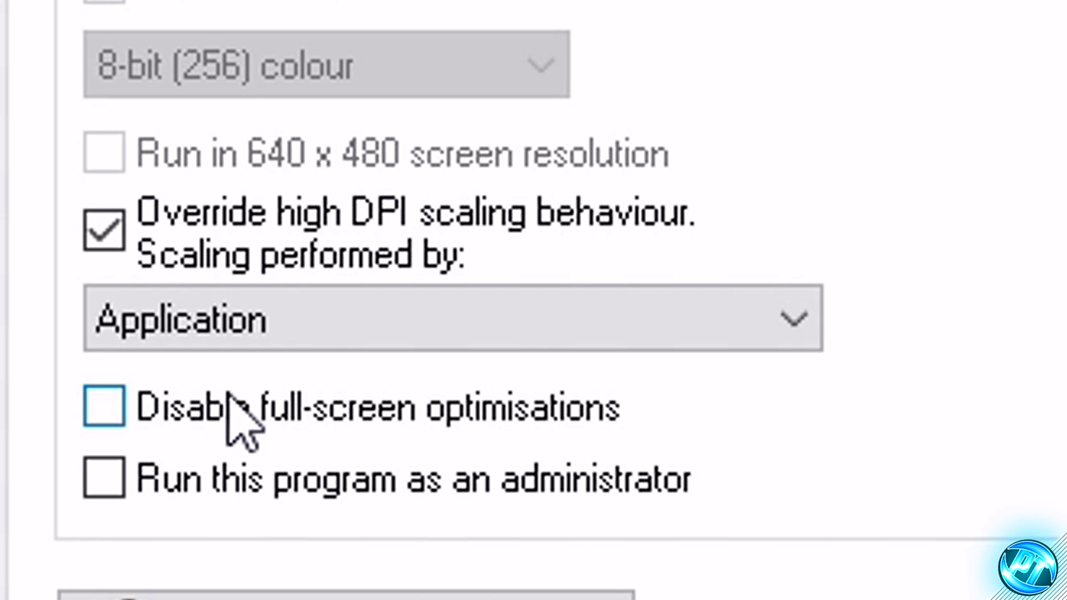
click(167, 416)
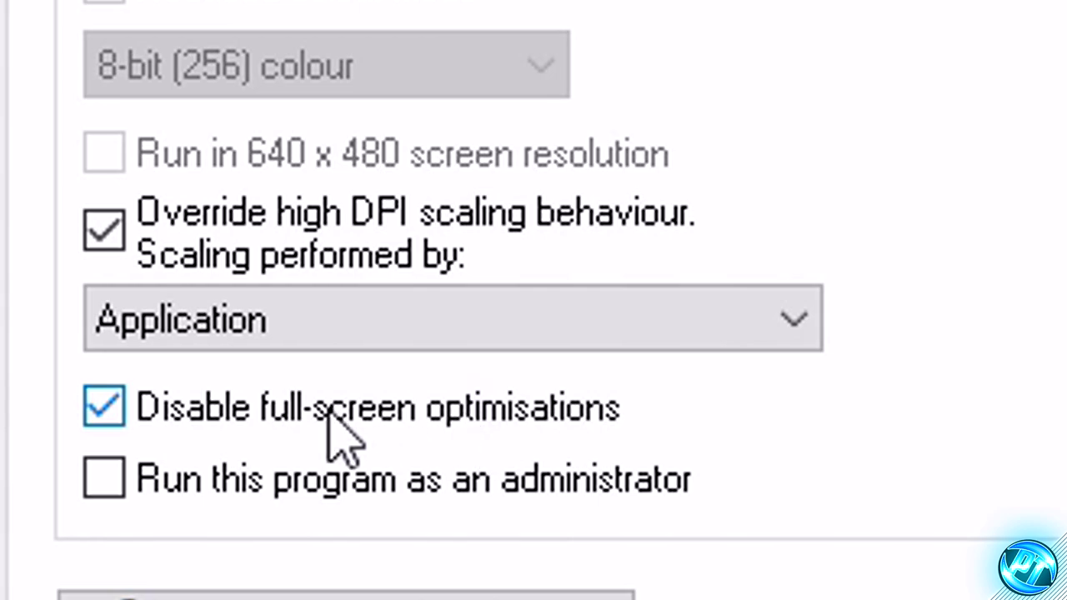
click(113, 409)
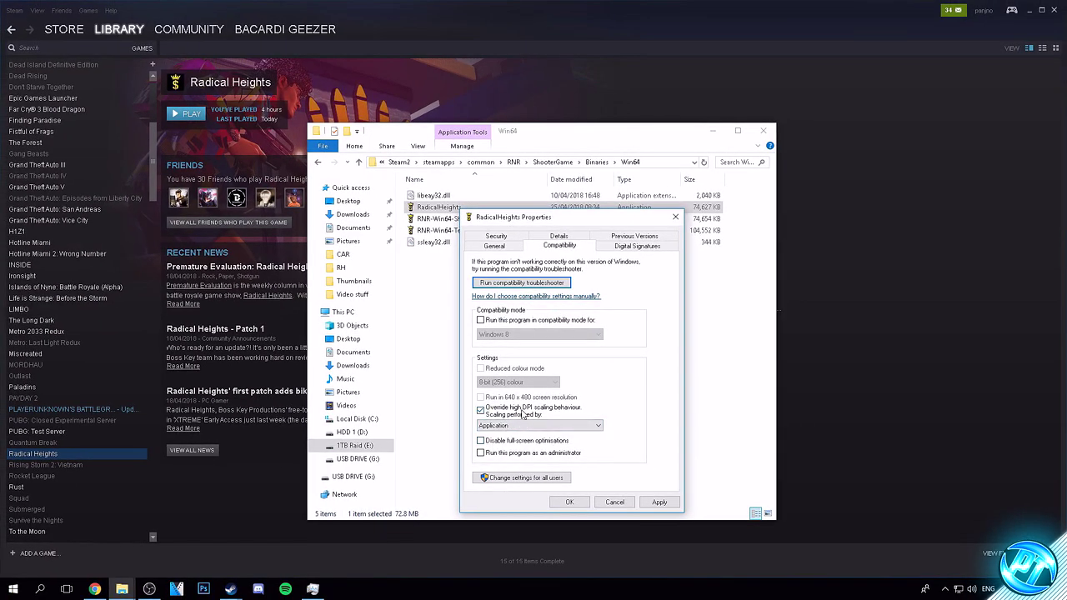
click(659, 502)
click(569, 502)
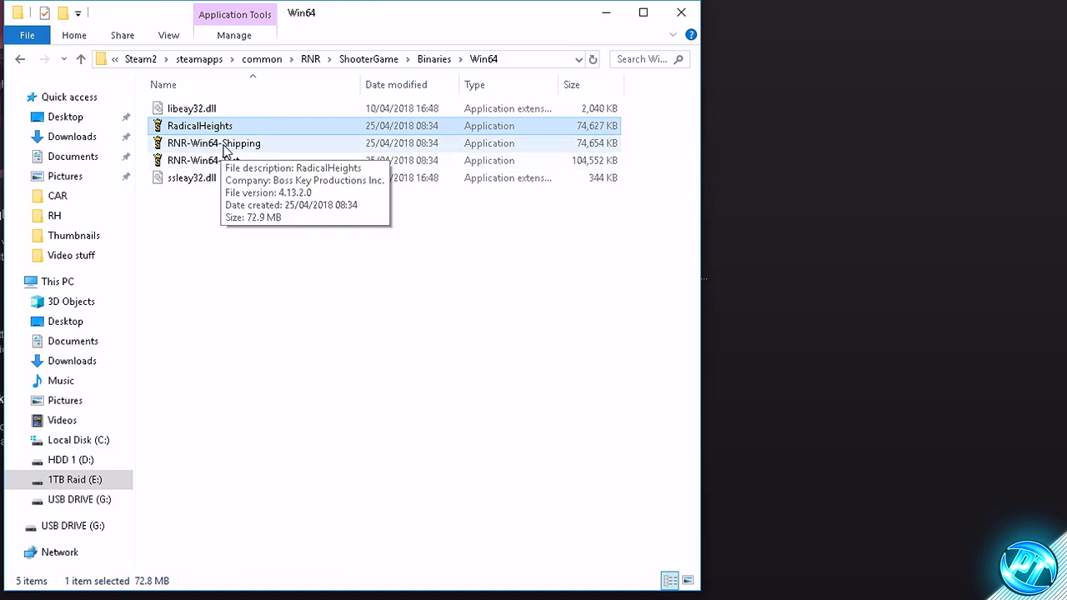
Enable the high DPI scaling override performed by Application in RNR-Win64-Shipping's compatibility settings and apply it
right_click(223, 148)
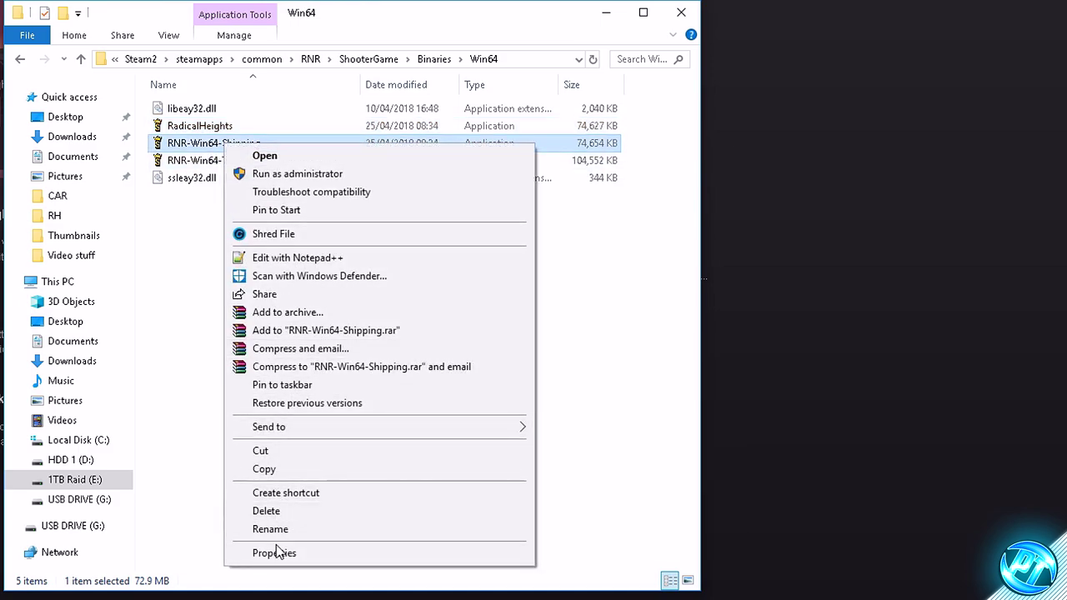
click(275, 552)
click(321, 187)
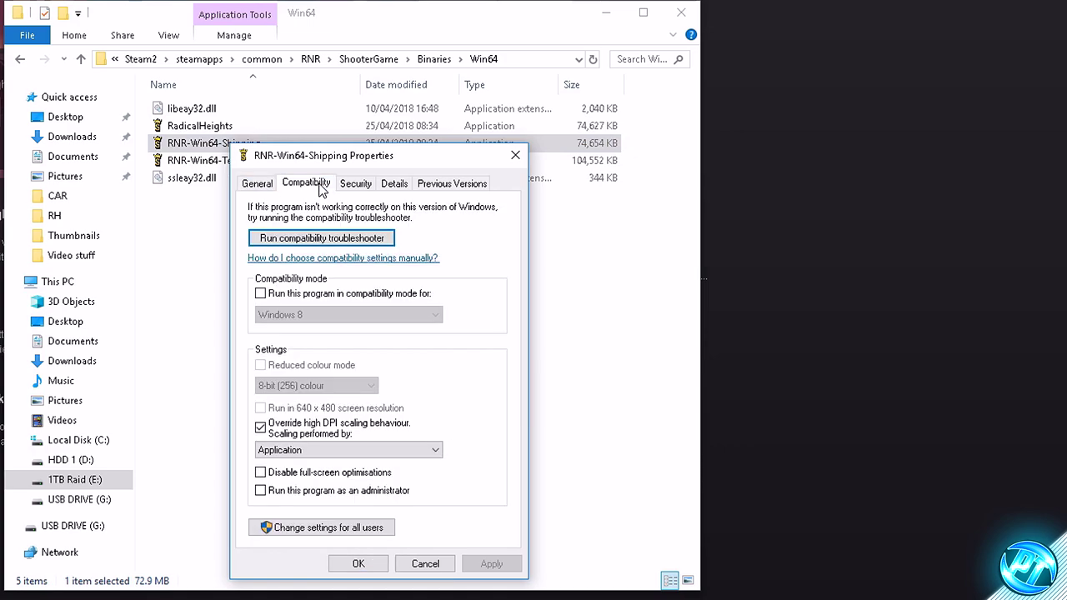
click(260, 428)
click(291, 430)
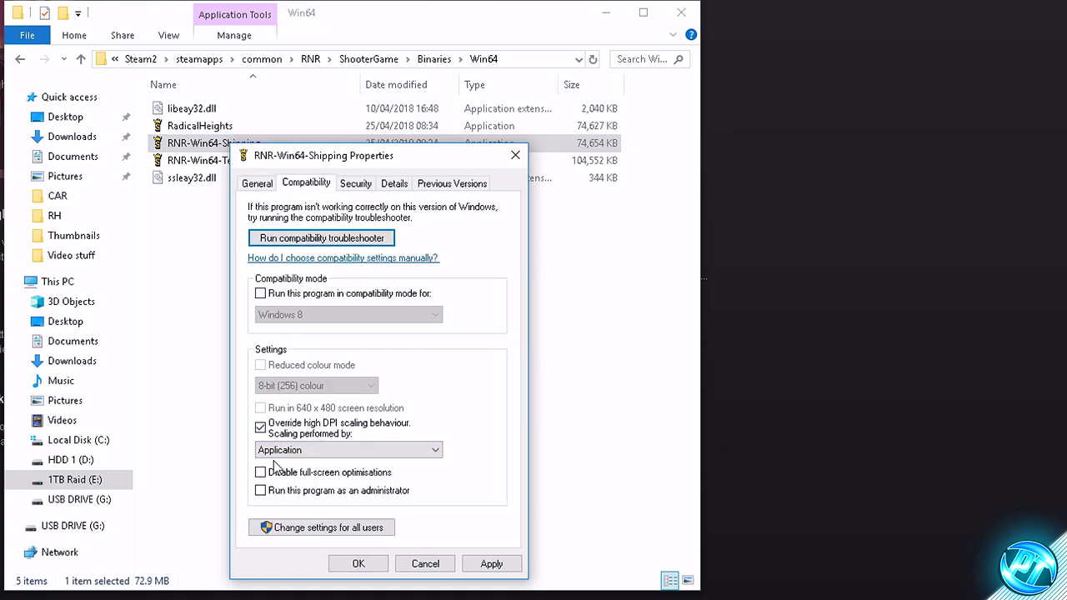
click(490, 564)
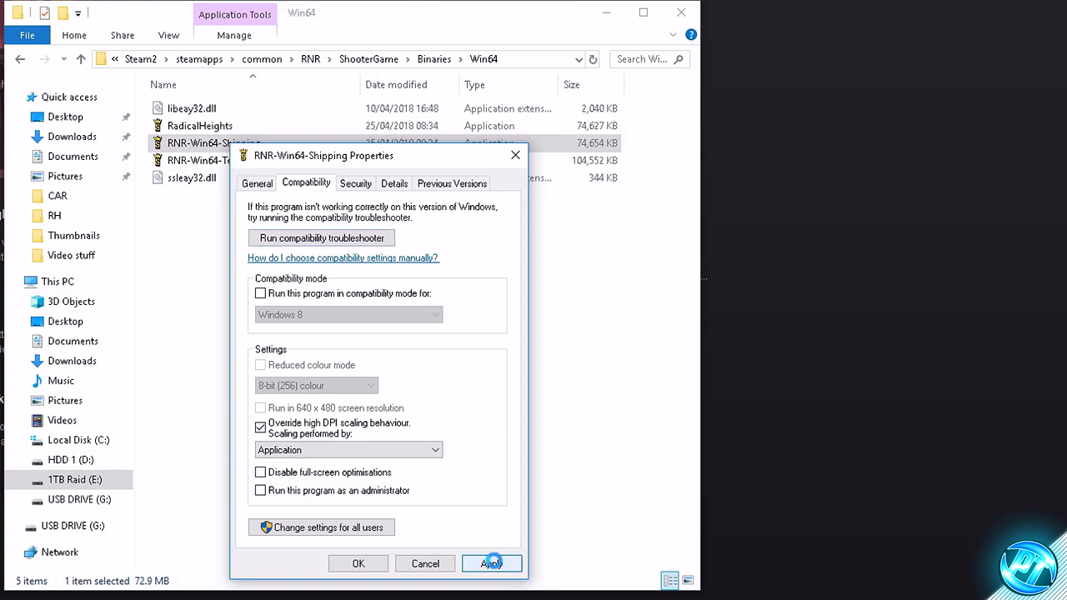
click(383, 564)
Open the properties of the RNR-Win64-Test application and confirm the dialog
click(202, 163)
right_click(203, 163)
click(222, 573)
click(342, 581)
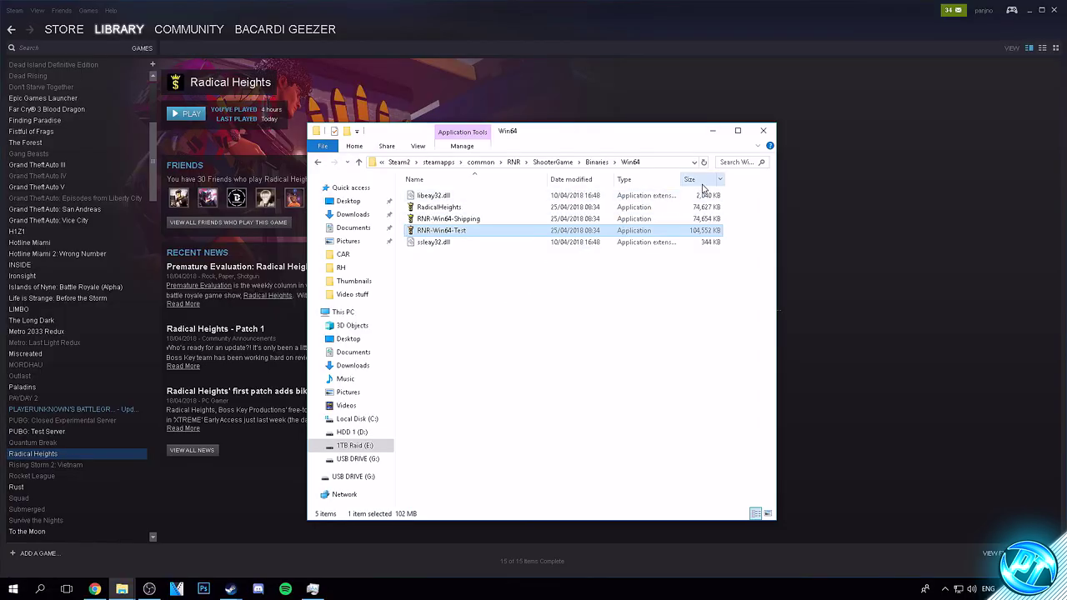
Close the Win64 folder window and open the %appdata% folder
click(762, 131)
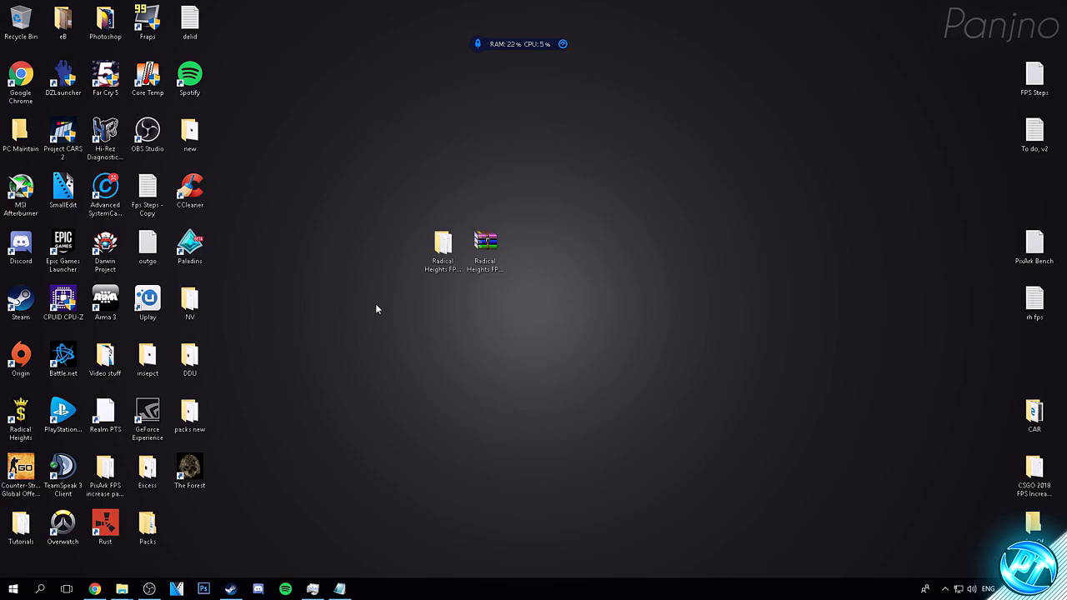
click(13, 589)
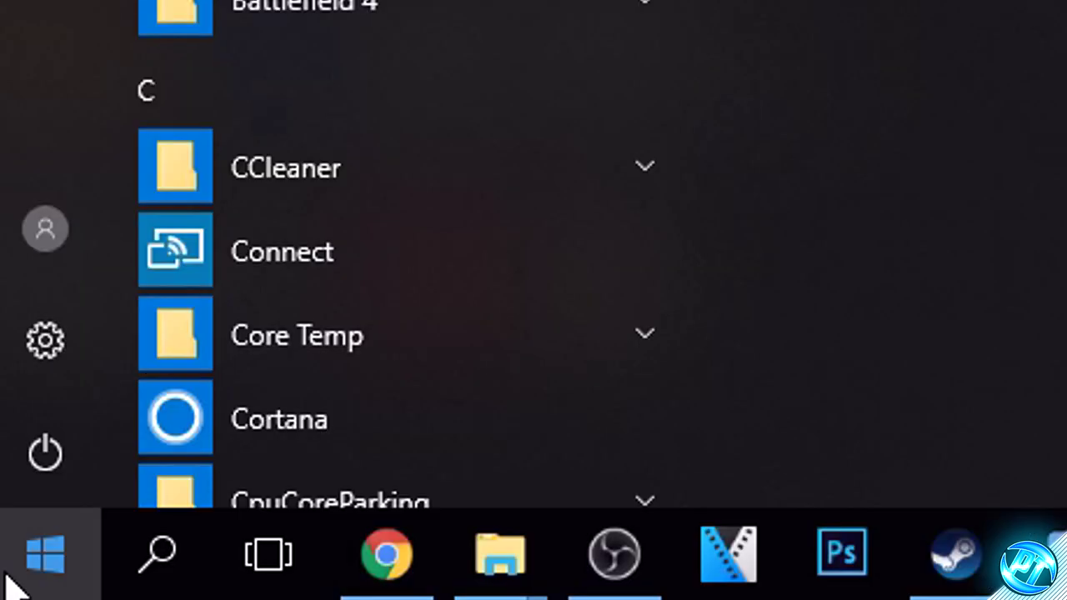
text(%appda)
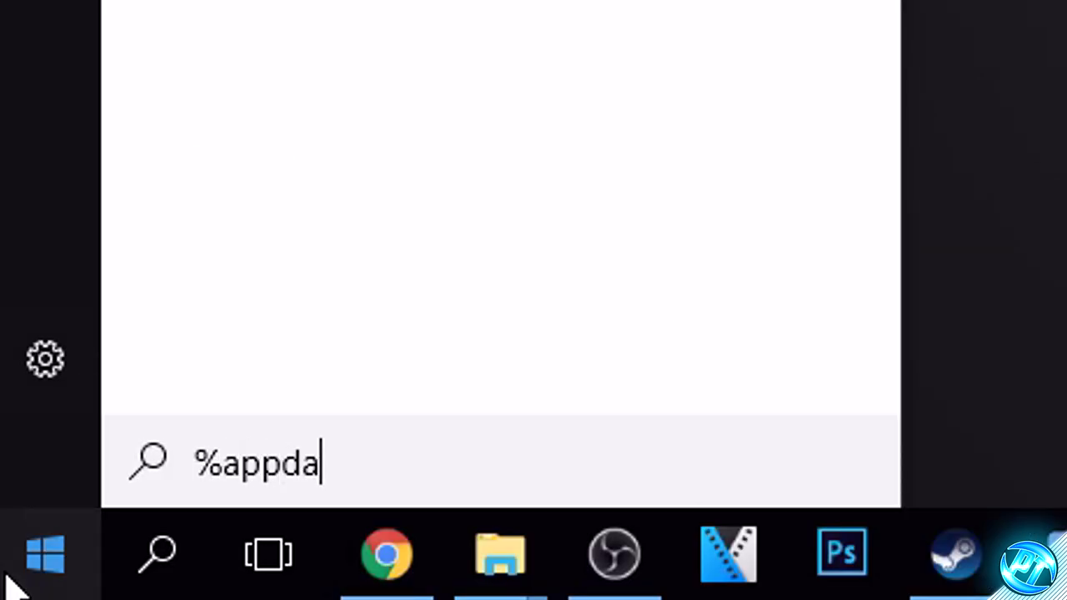
text(ta%)
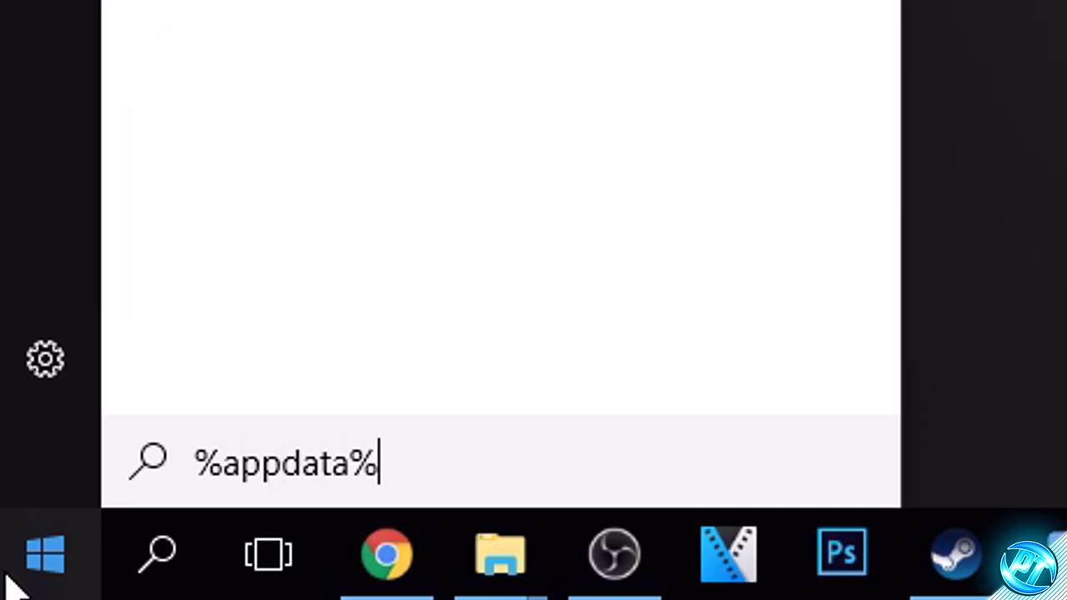
key(Return)
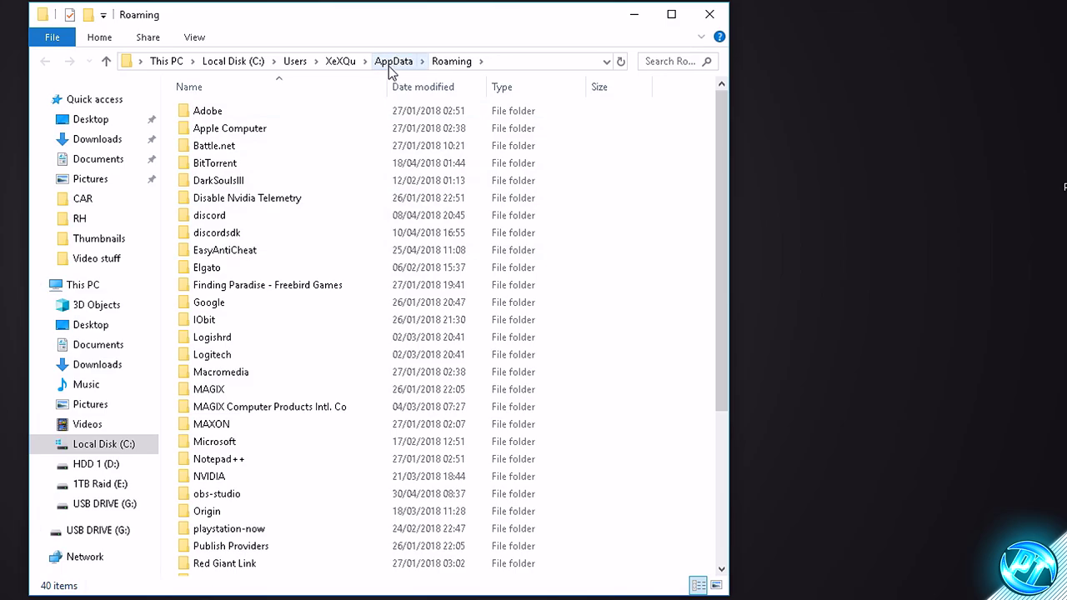
Go up to AppData and open the WindowsClient folder under Local, RadicalHeights, Saved and Config
click(393, 65)
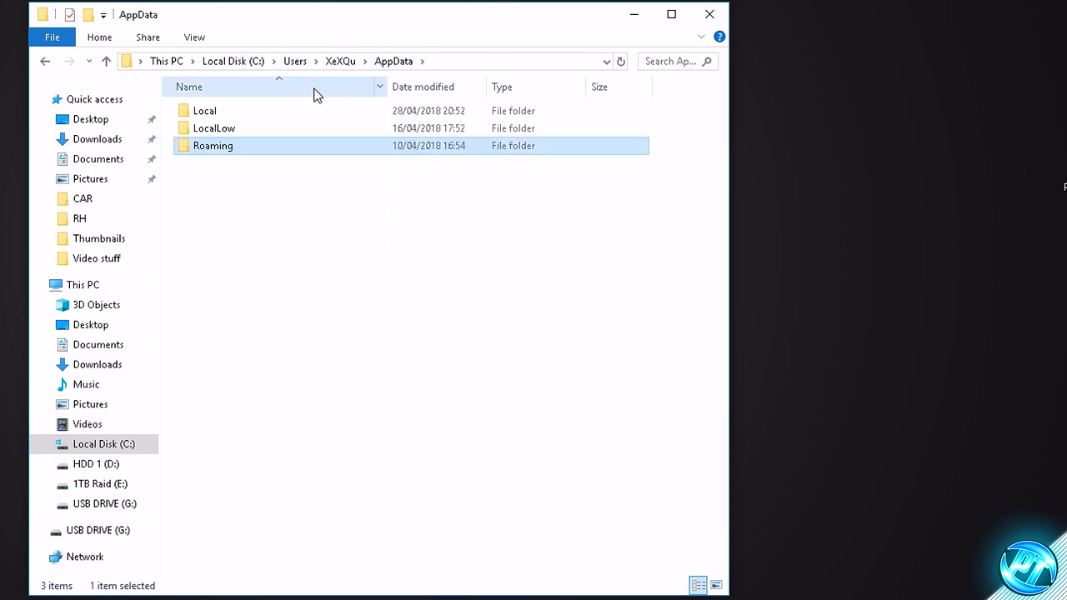
double_click(231, 114)
scroll(275, 292, down, 8)
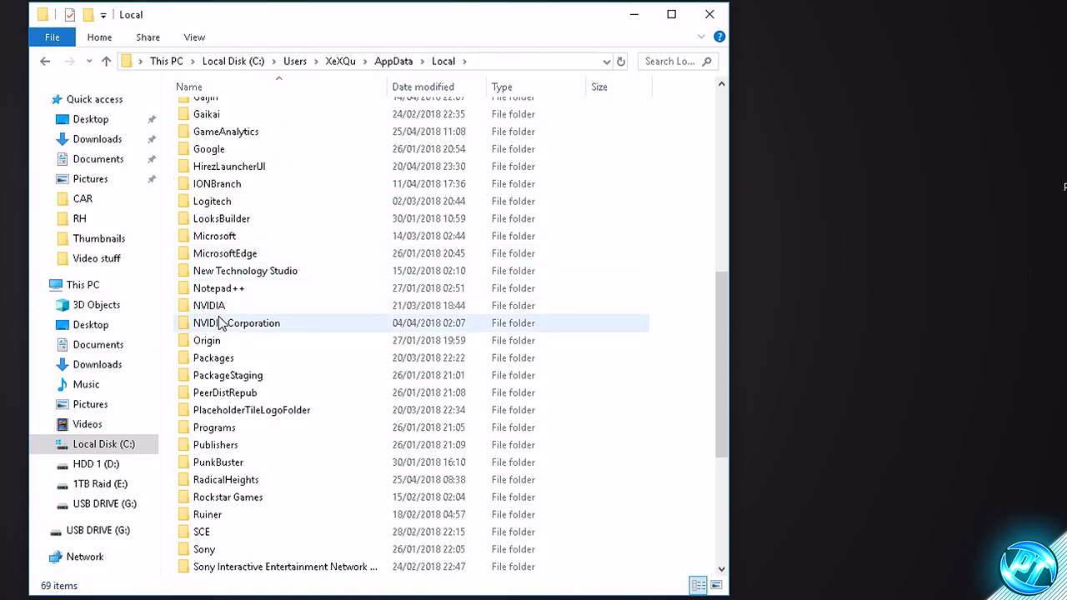
click(242, 482)
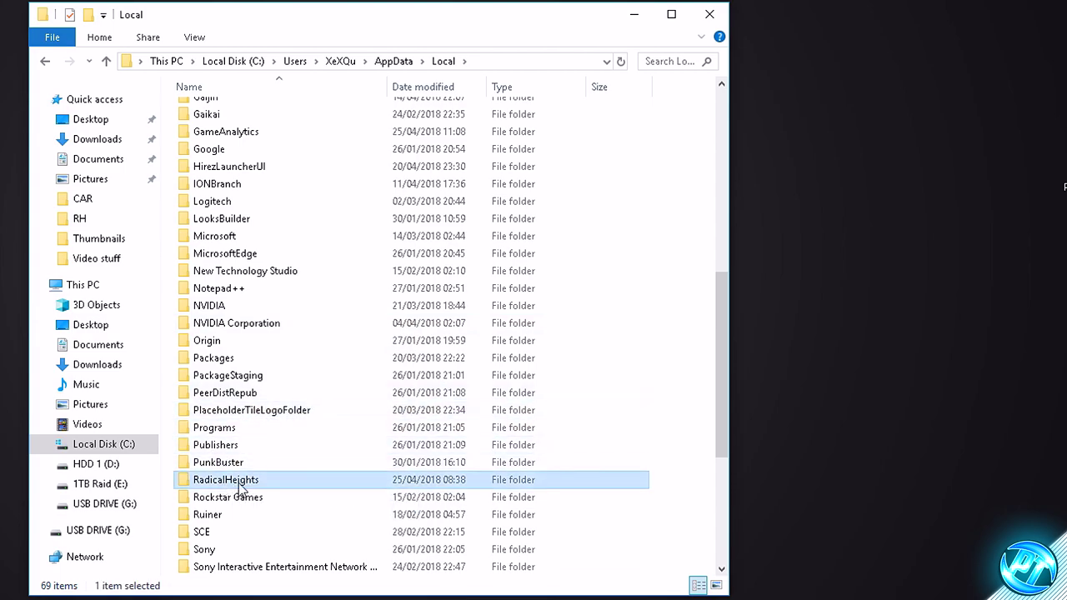
double_click(244, 481)
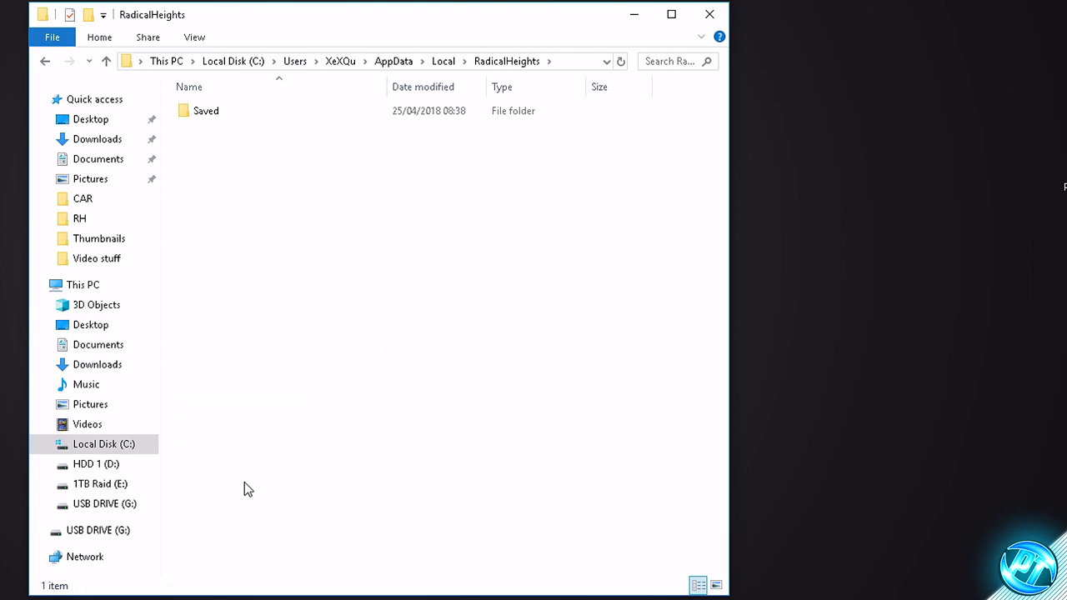
double_click(214, 117)
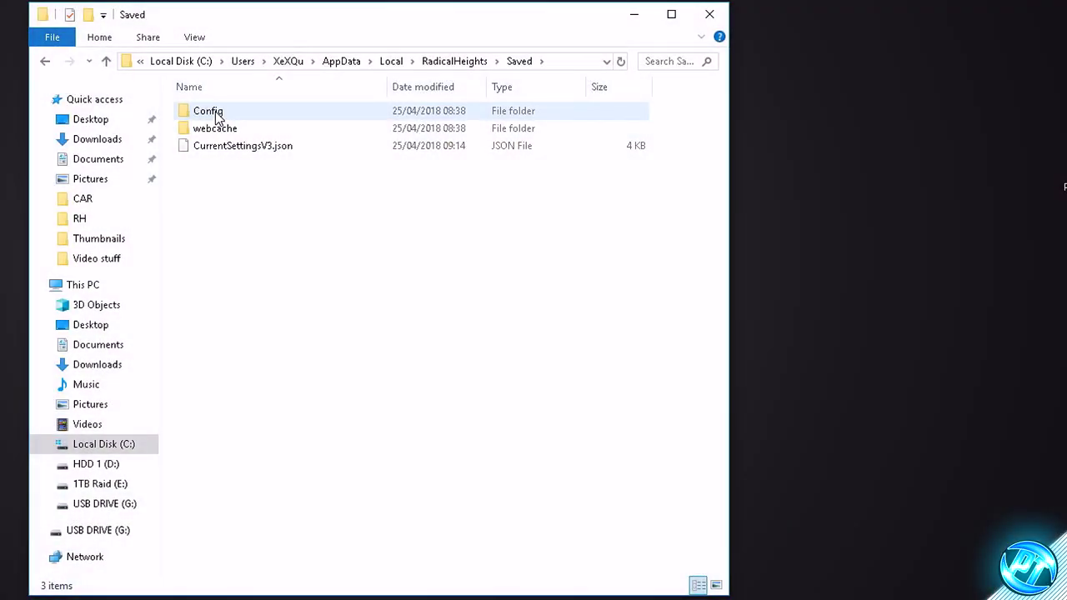
double_click(221, 116)
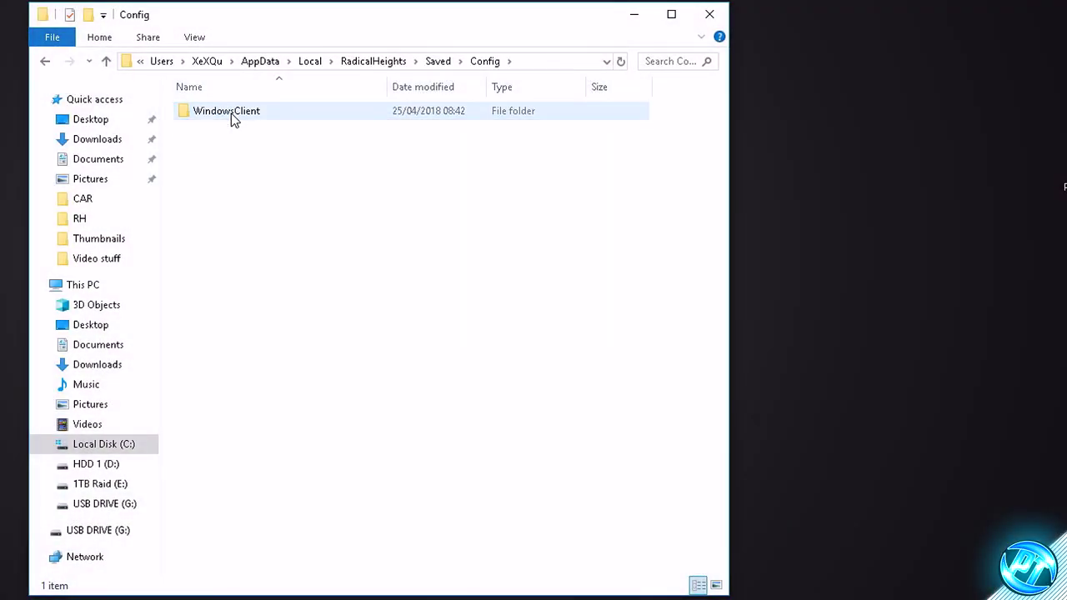
double_click(231, 113)
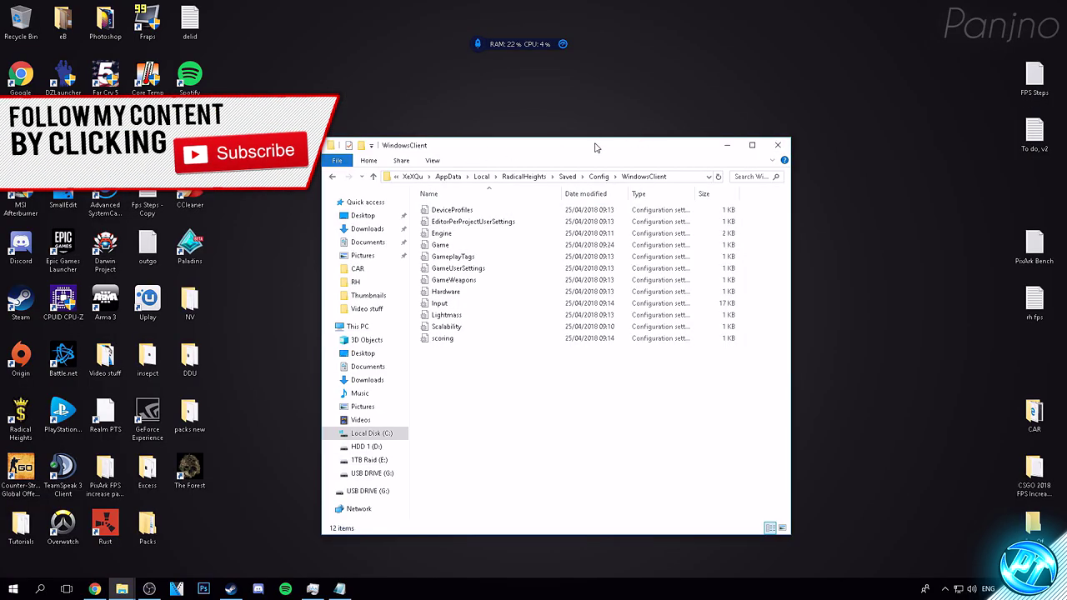
Move the WindowsClient window aside and open the Game configs folder in the desktop's Radical Heights FPS Increase Pack
drag(566, 154, 729, 161)
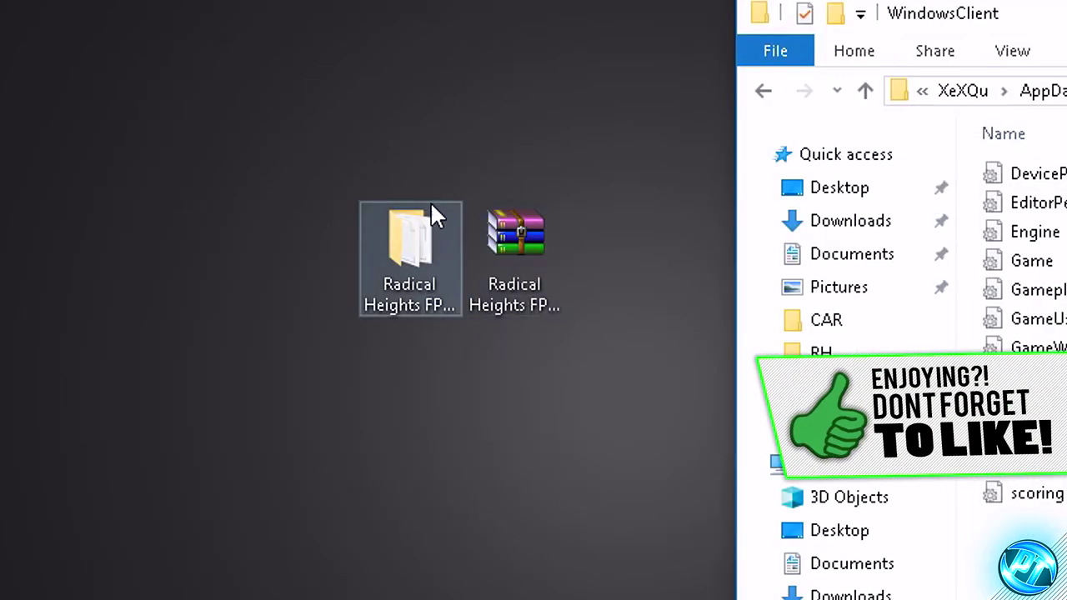
click(443, 237)
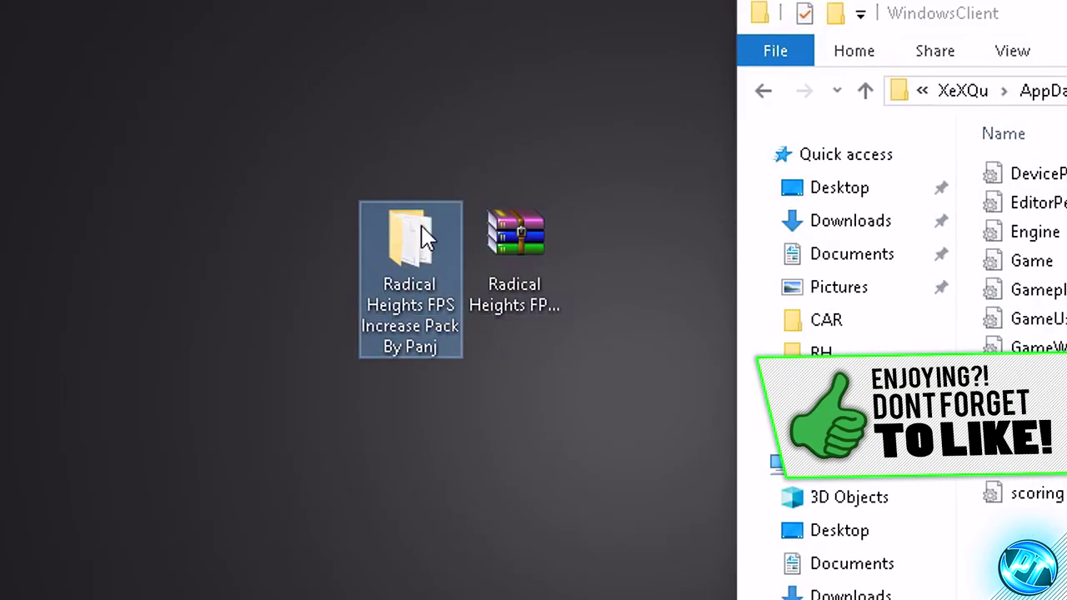
double_click(425, 237)
click(418, 179)
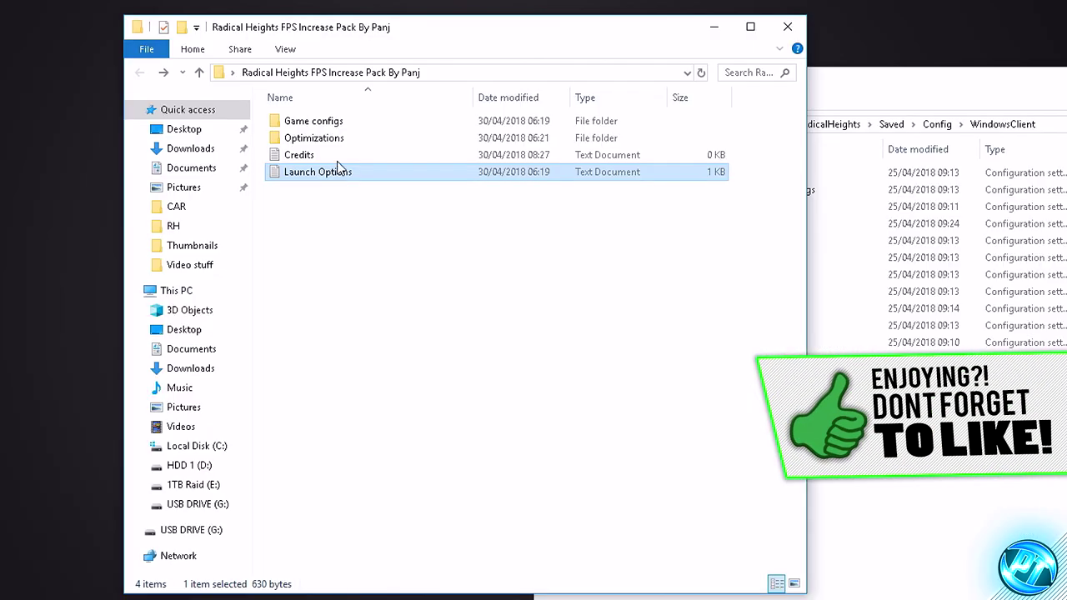
double_click(424, 181)
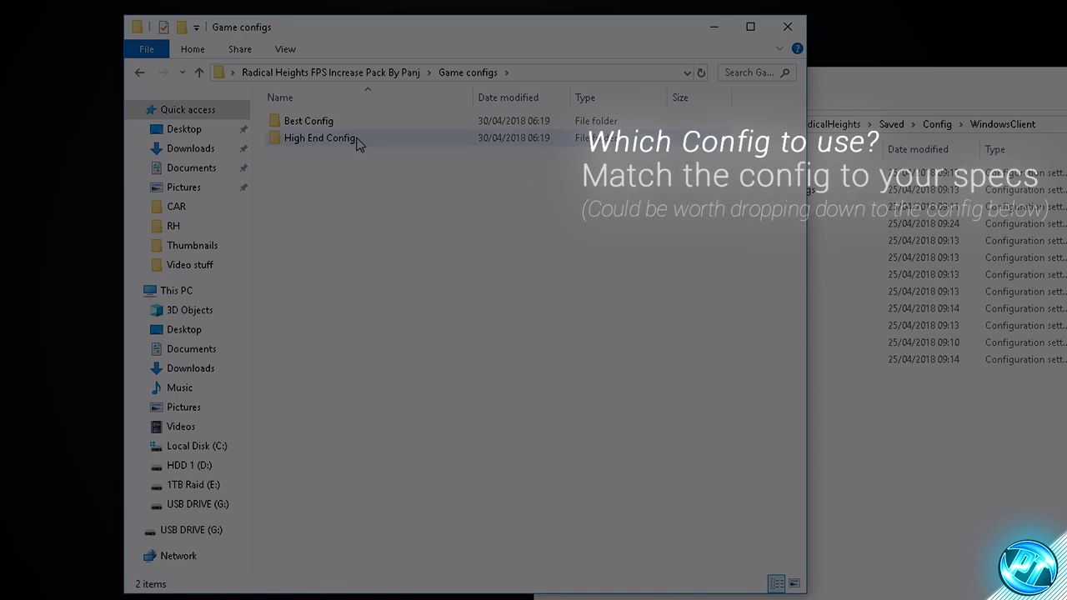
Choose between the Best Config and High End Config folders and open Best Config
click(314, 127)
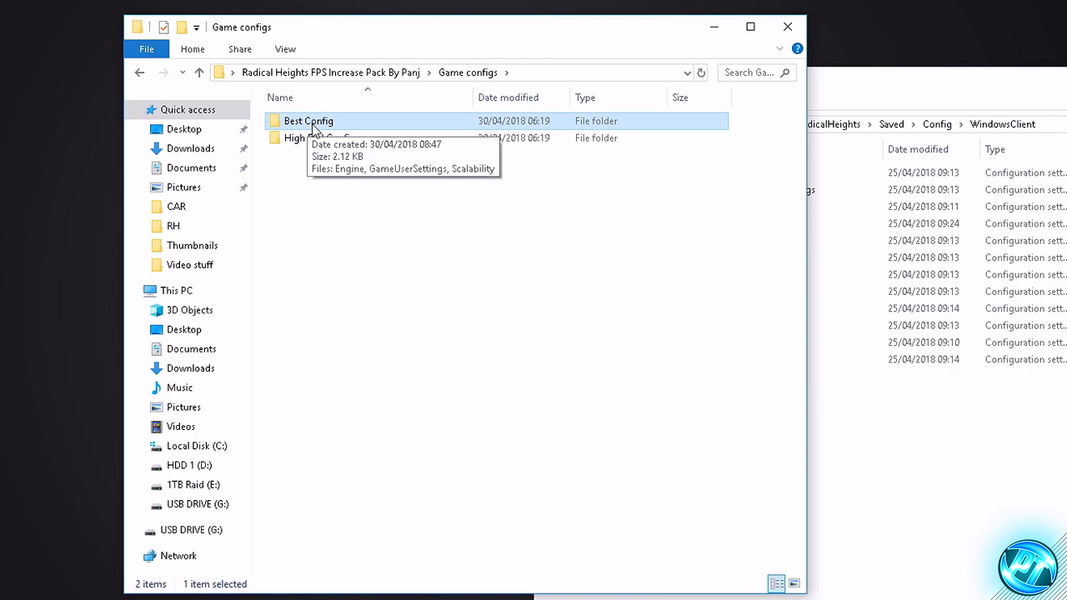
click(311, 137)
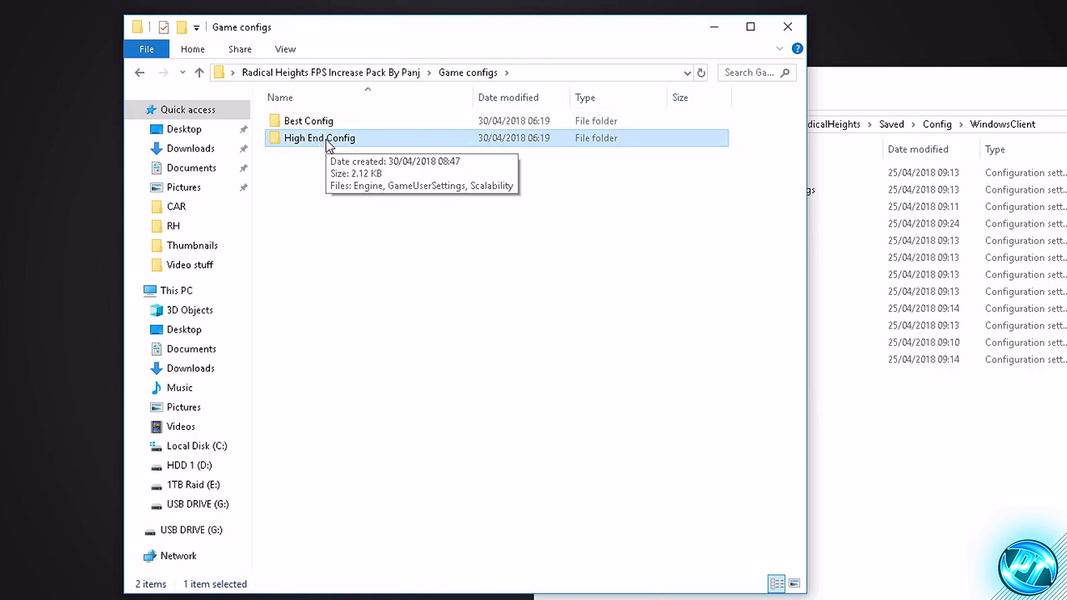
click(310, 125)
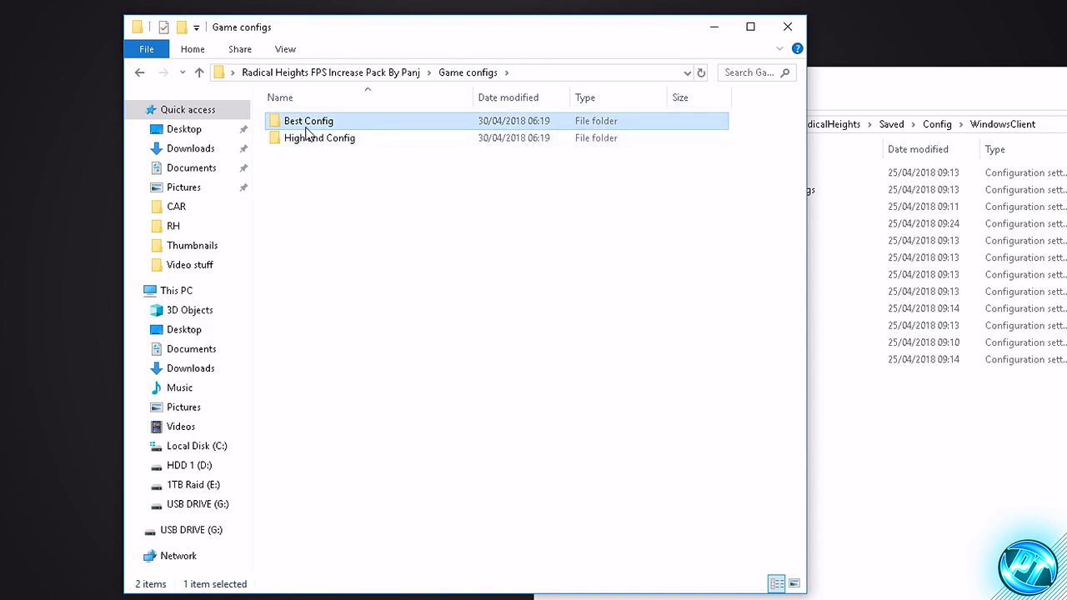
mouse_move(309, 127)
double_click(309, 122)
click(139, 73)
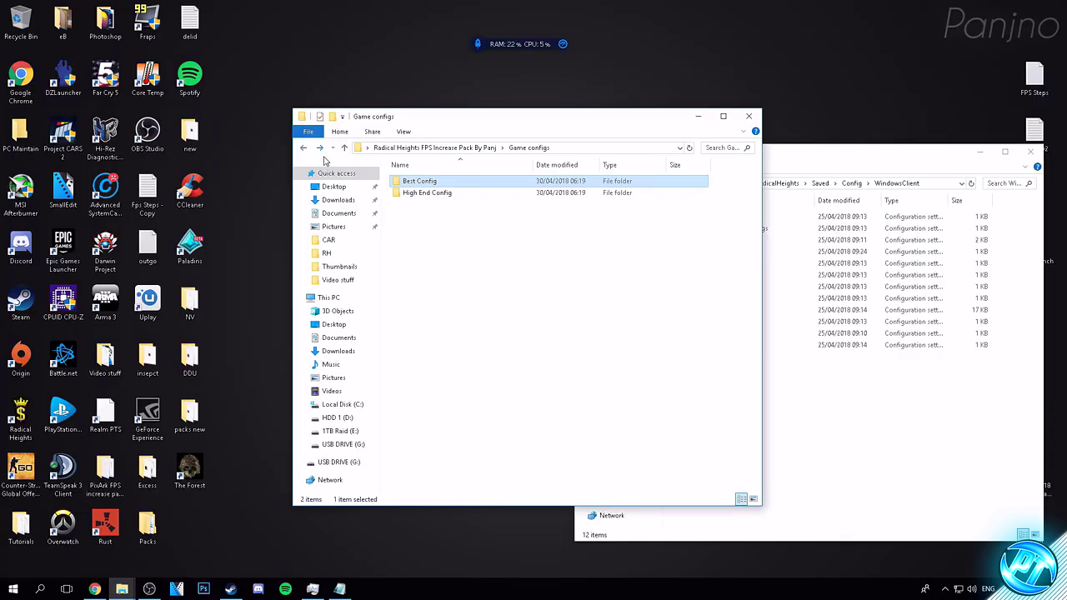
double_click(412, 184)
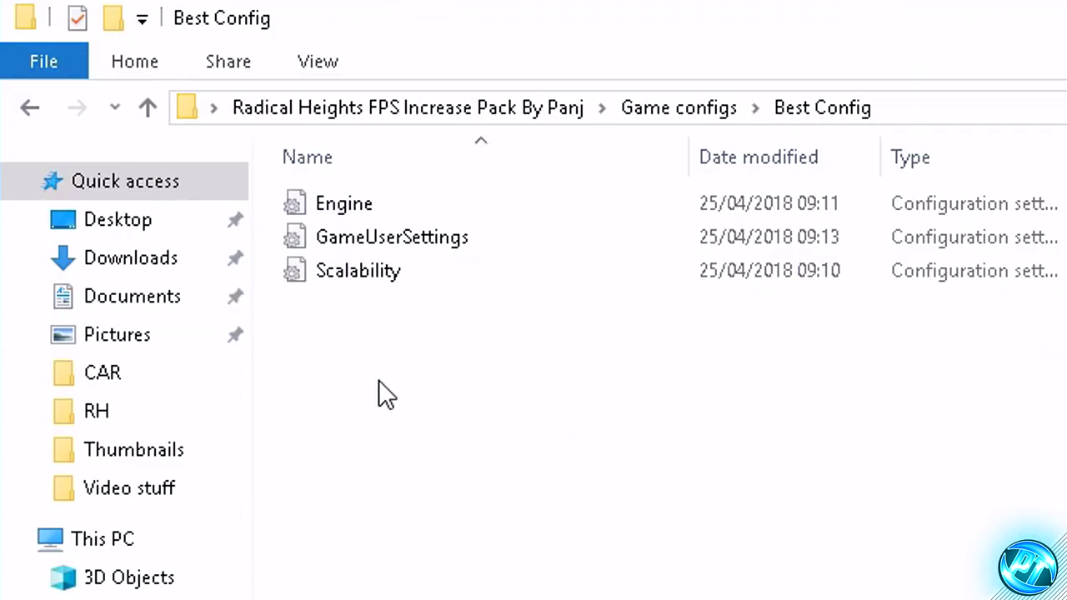
Move Engine, GameUserSettings and Scalability from Best Config into WindowsClient, replacing the existing files, and close both folder windows
mouse_move(381, 405)
mouse_down()
mouse_move(393, 195)
mouse_move(376, 392)
mouse_up()
click(365, 208)
click(385, 242)
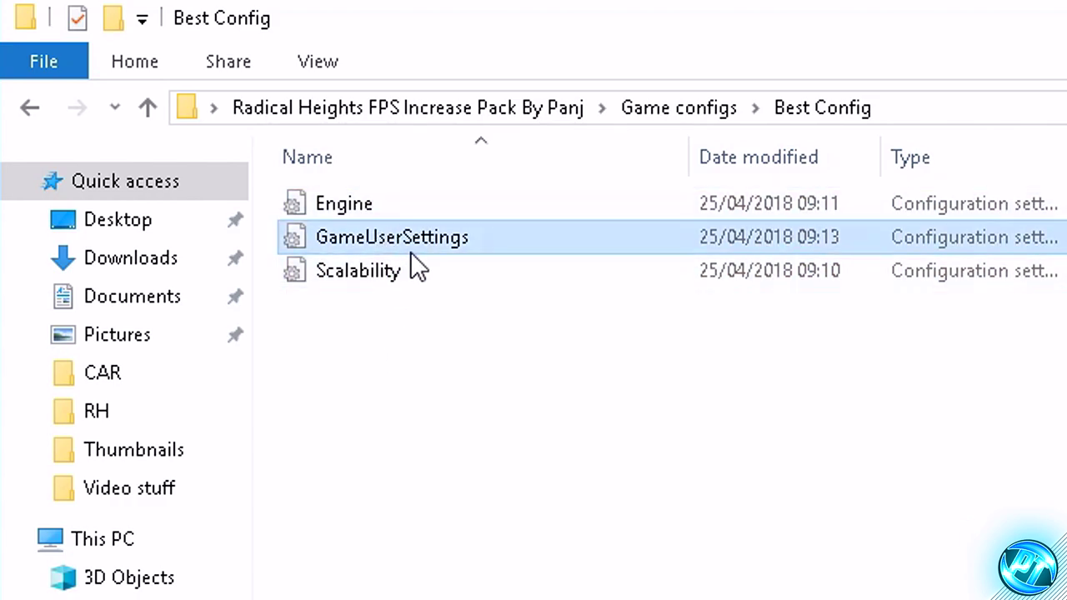
click(322, 265)
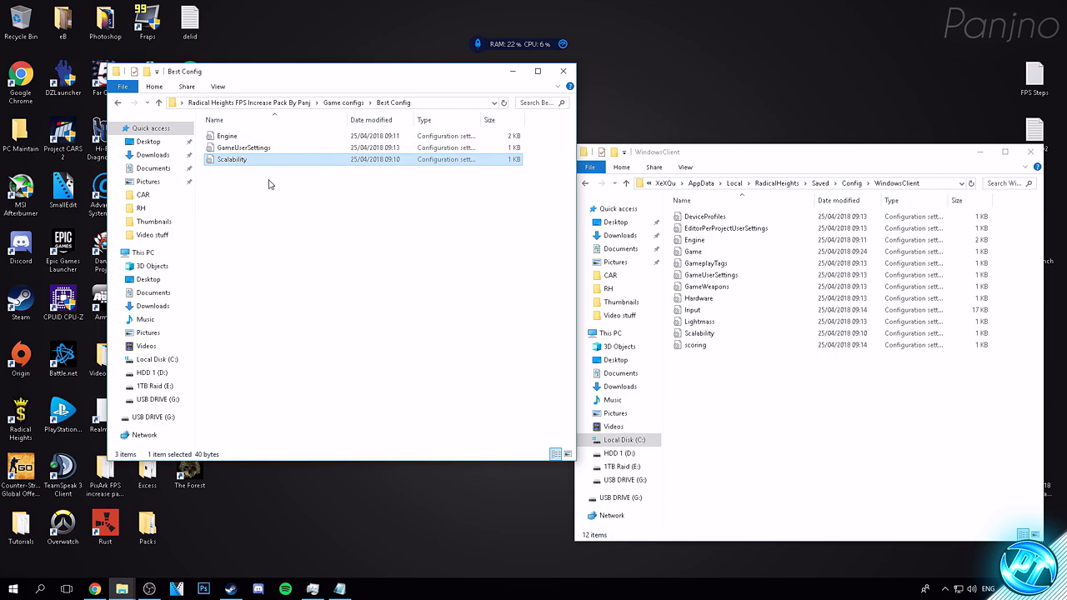
drag(245, 218, 218, 129)
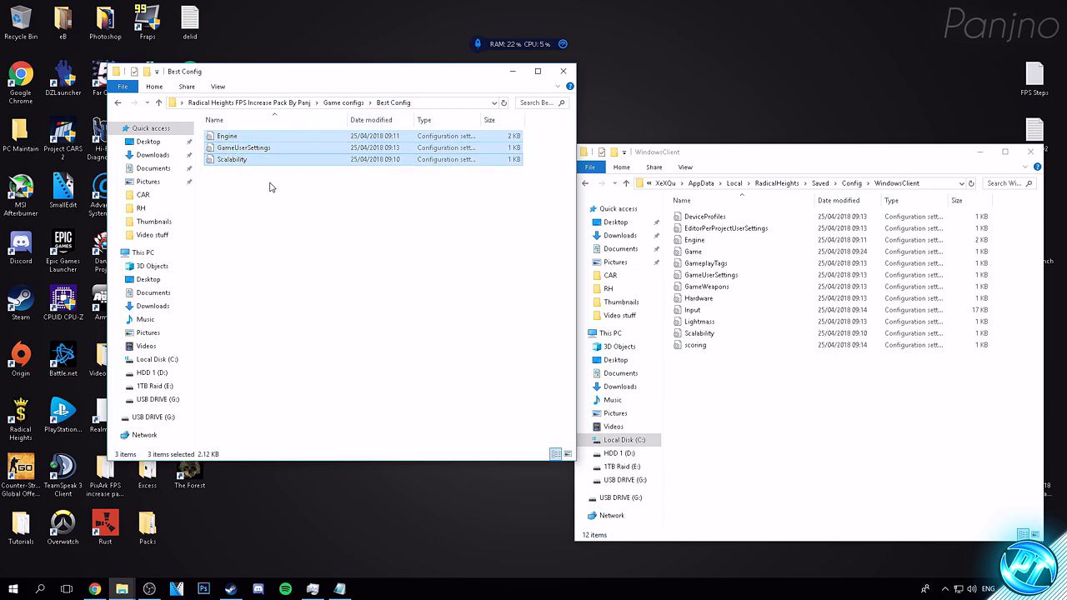
drag(238, 150, 753, 388)
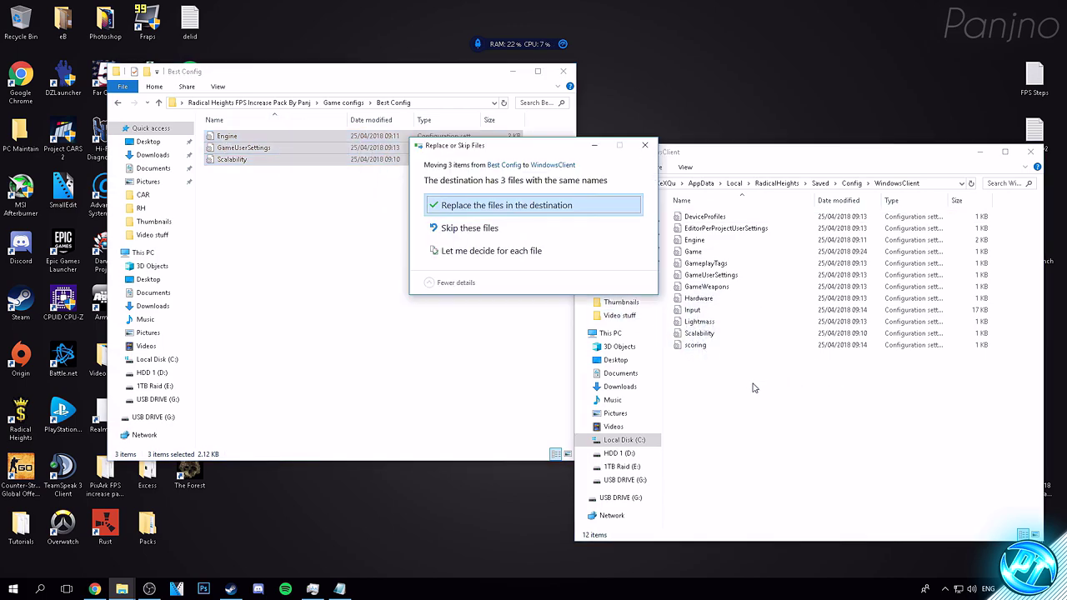
click(499, 206)
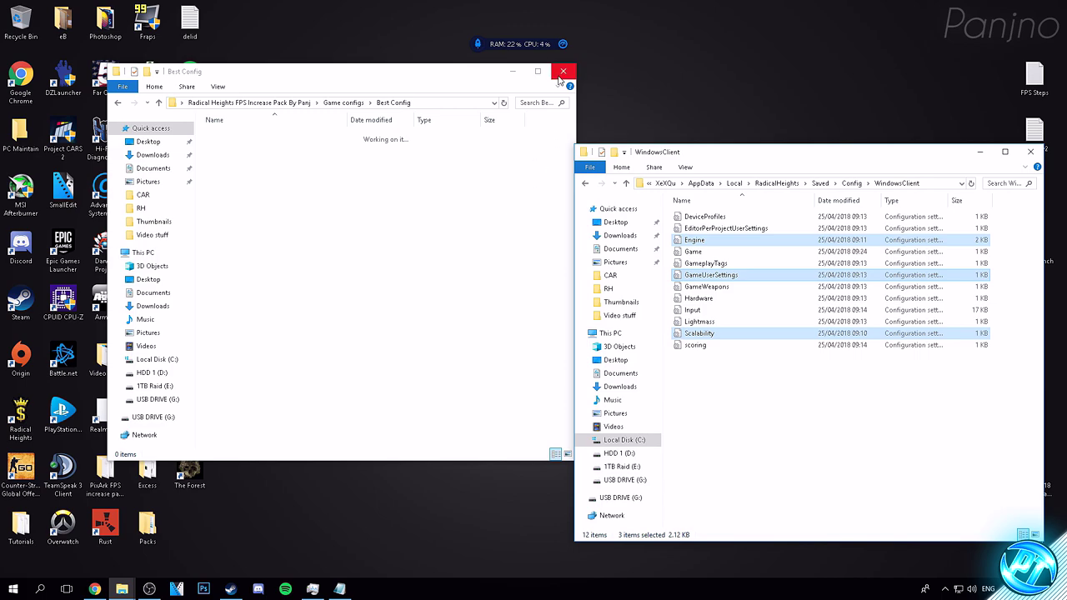
click(563, 71)
click(1030, 152)
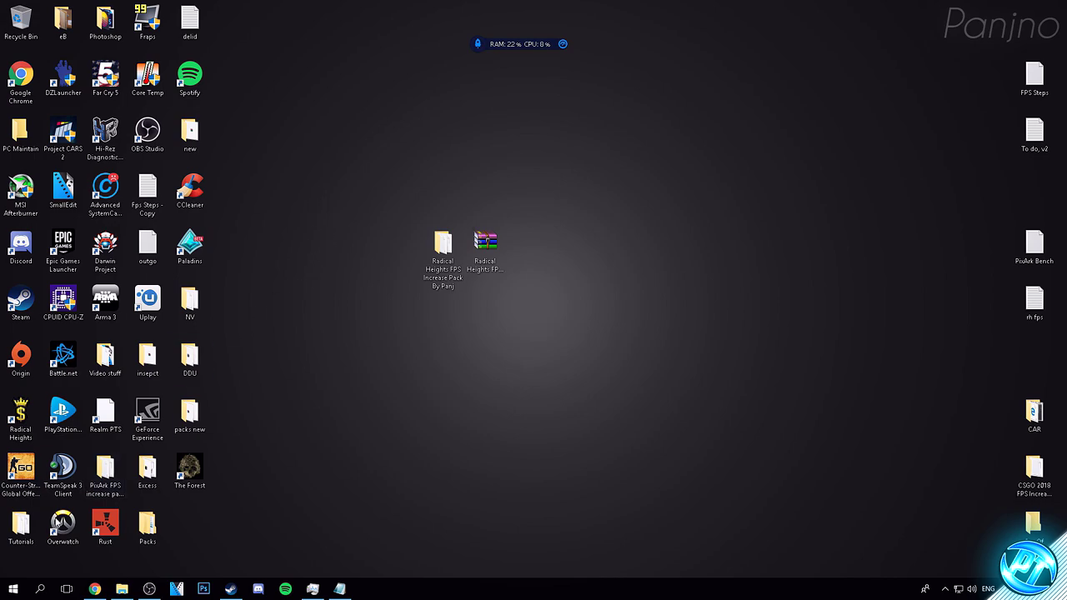
Search Windows for "power" and open the page for choosing a power plan
click(13, 588)
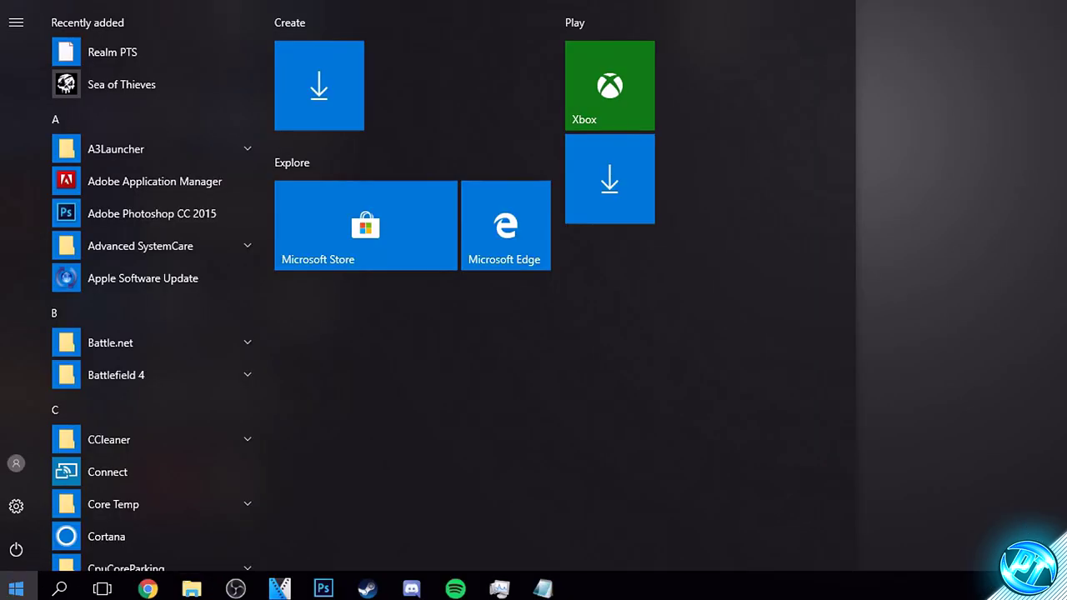
text(power)
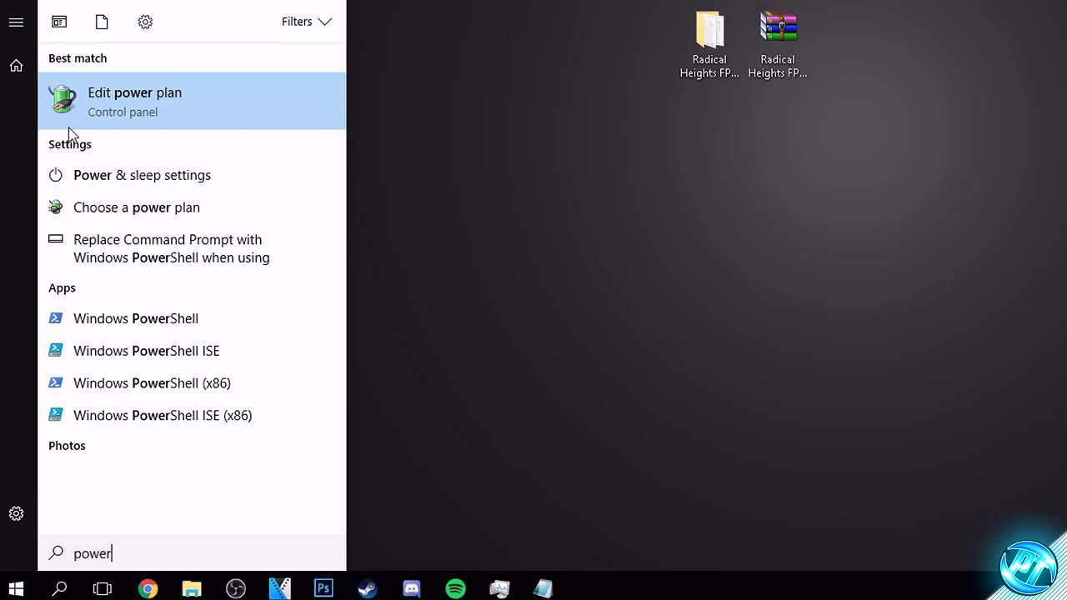
click(55, 218)
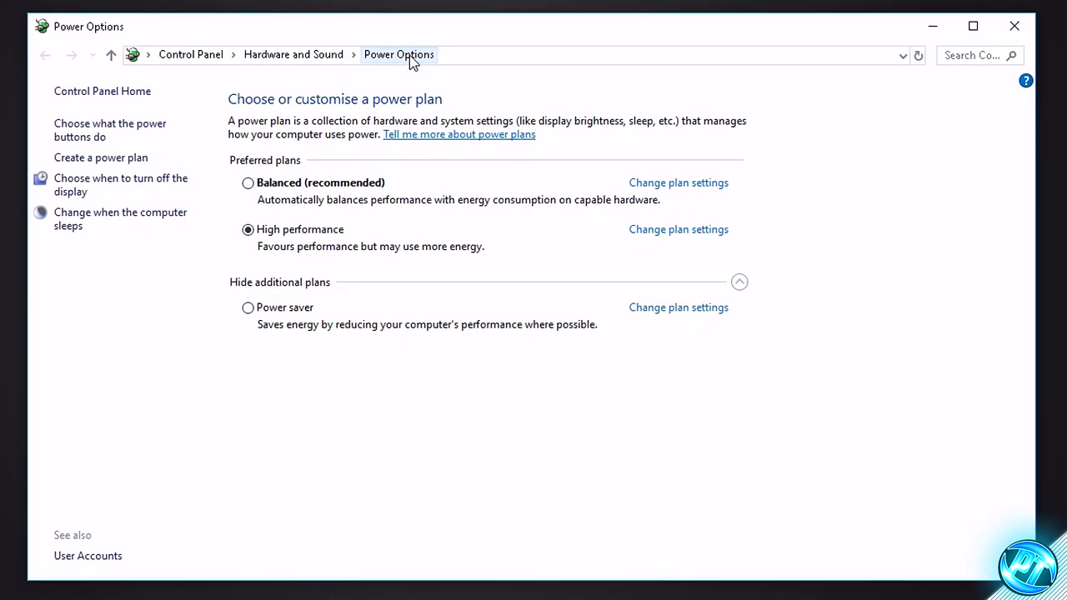
Show the additional power plans and select the High performance plan
click(740, 282)
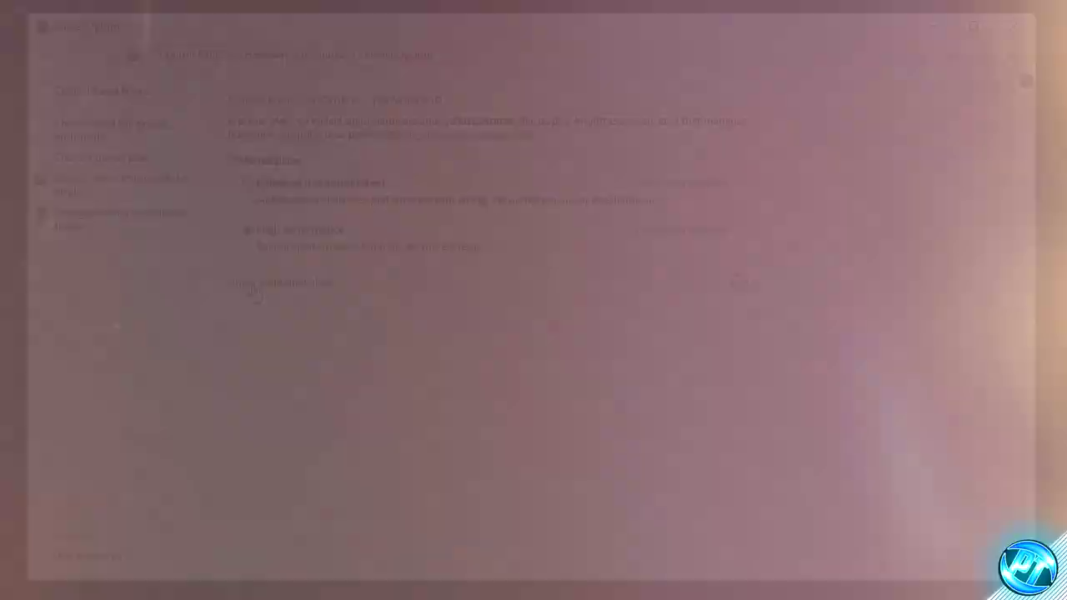
click(275, 287)
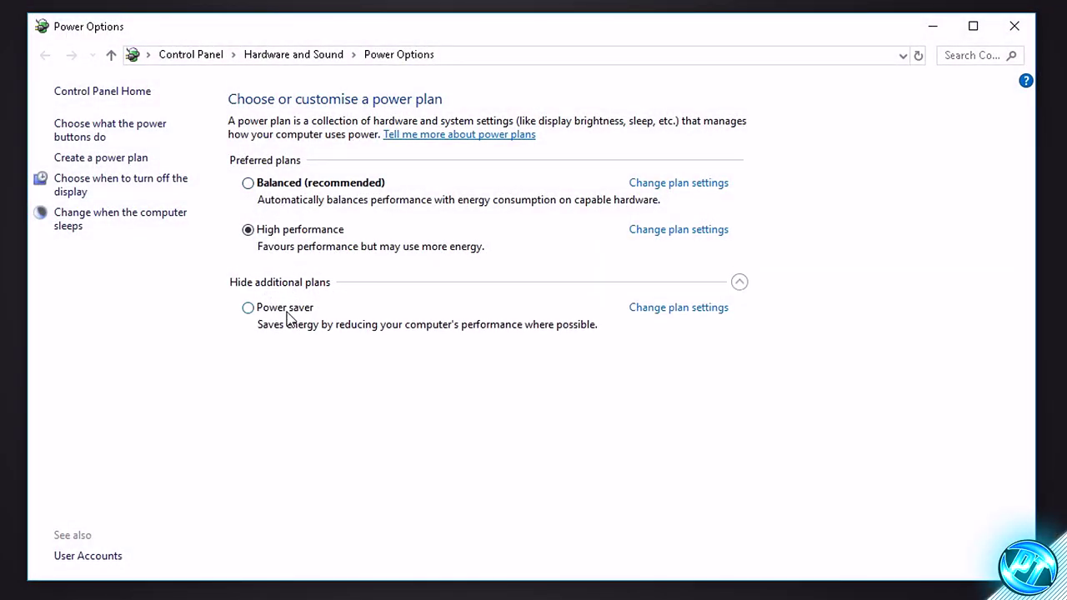
click(249, 308)
click(248, 230)
Open the High performance plan's advanced power settings, set Turn off hard disk after to 0 minutes and apply it
click(682, 232)
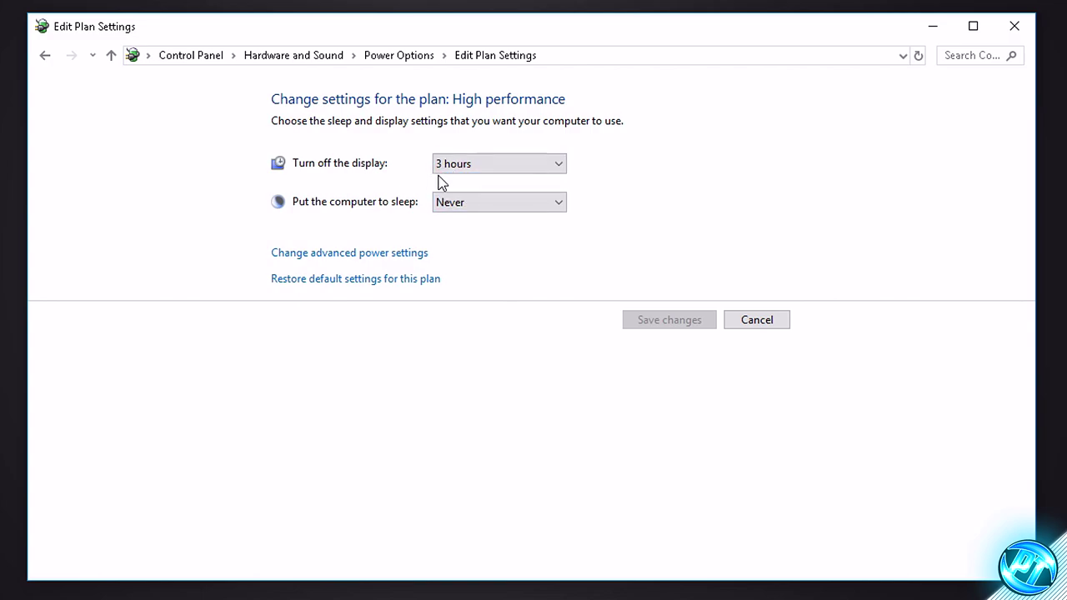
click(357, 255)
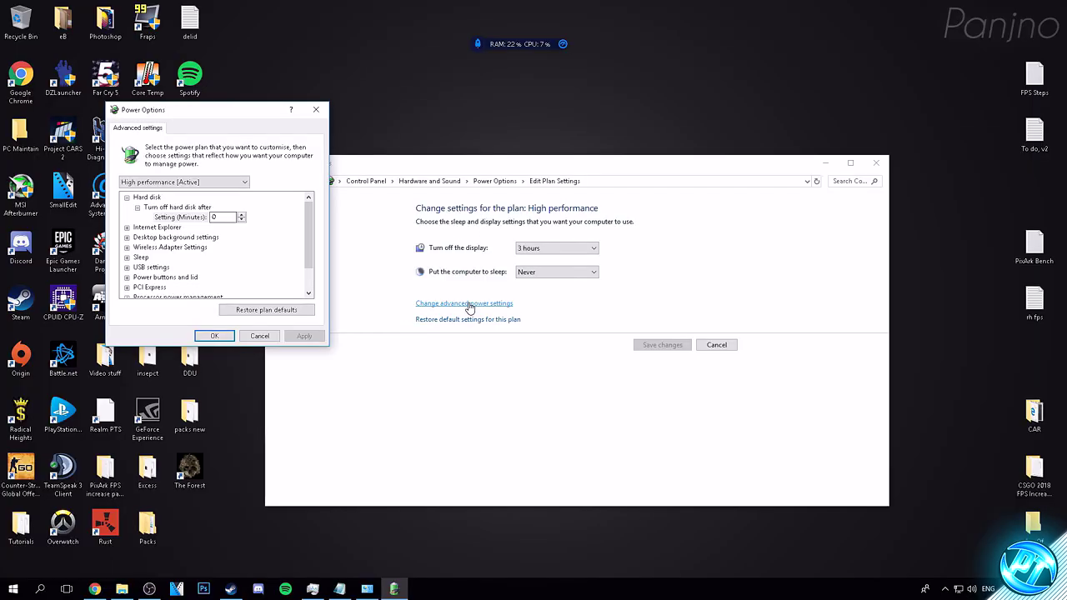
click(146, 197)
click(178, 207)
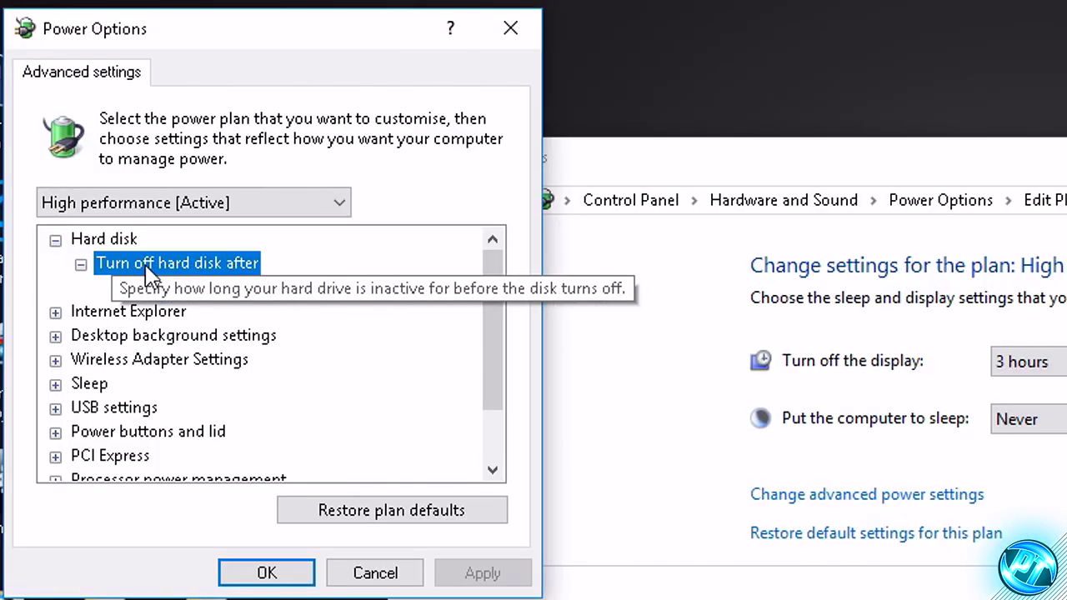
click(207, 290)
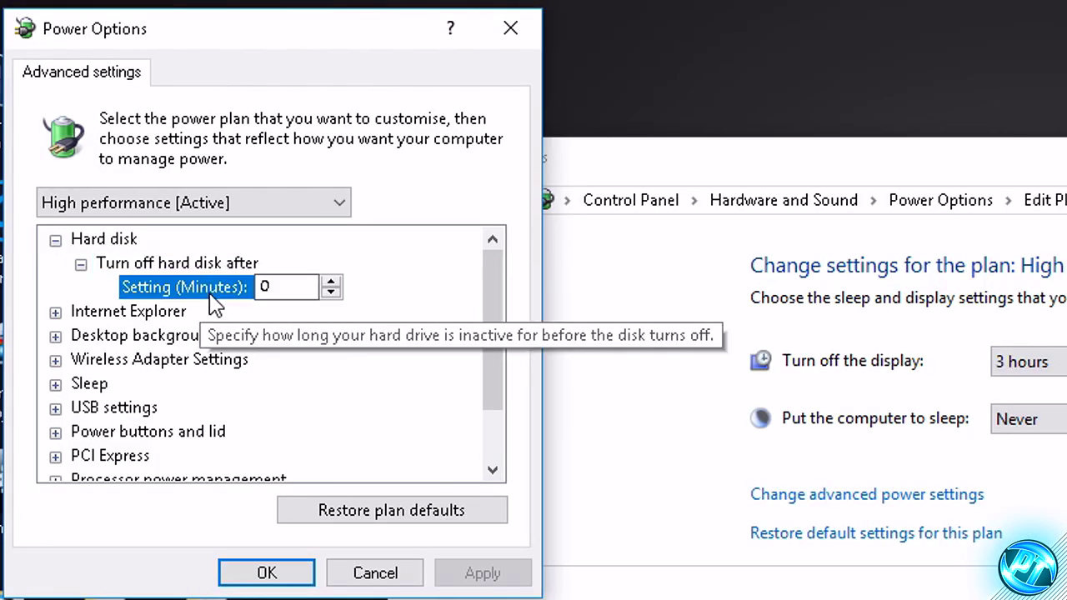
key(BackSpace)
text(2)
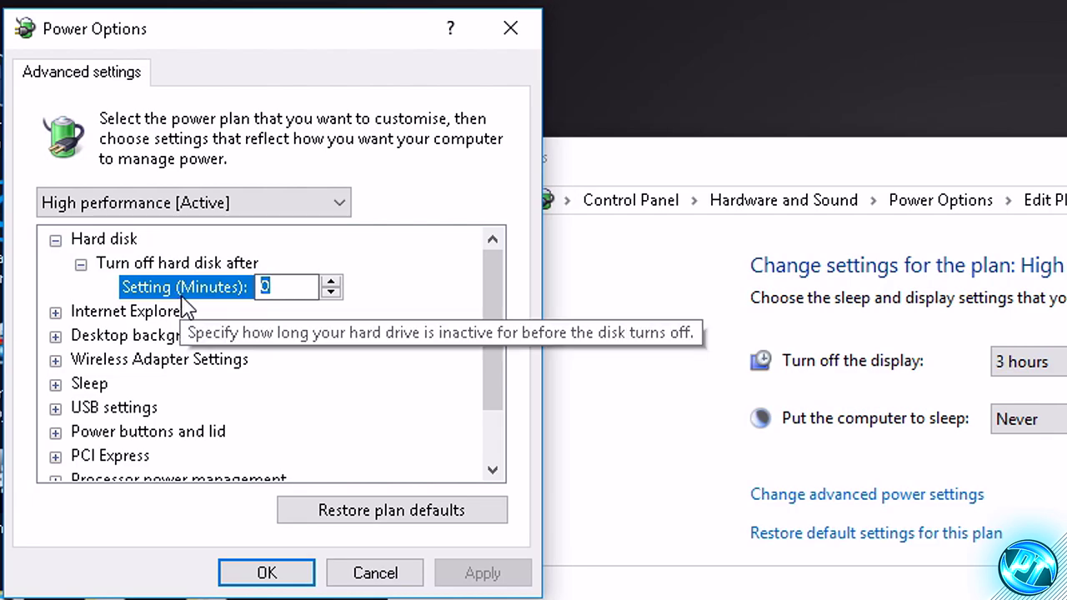
text(0)
key(ctrl+a)
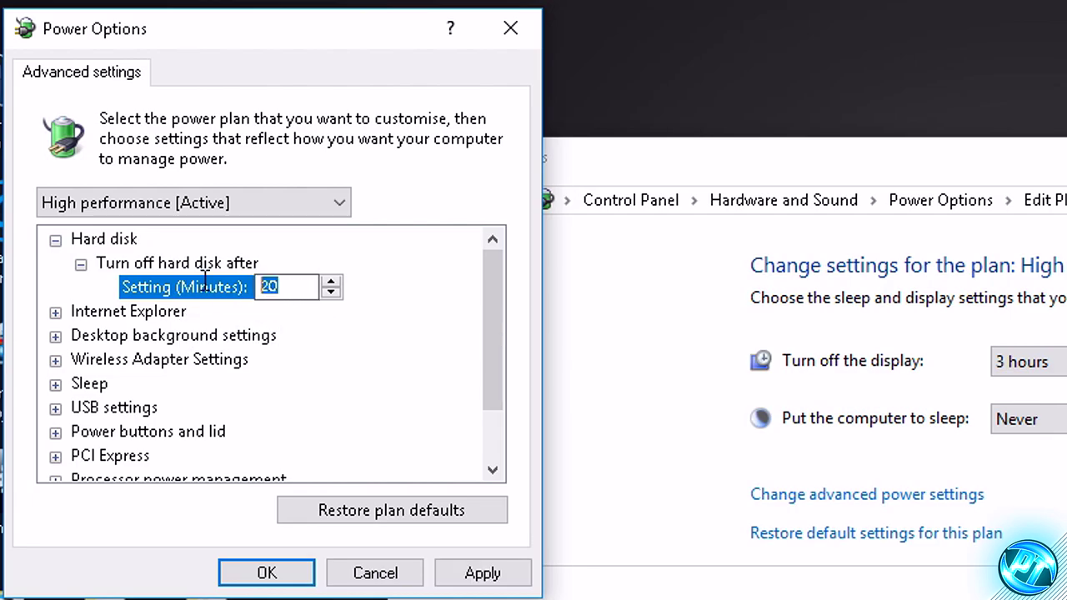
text(0)
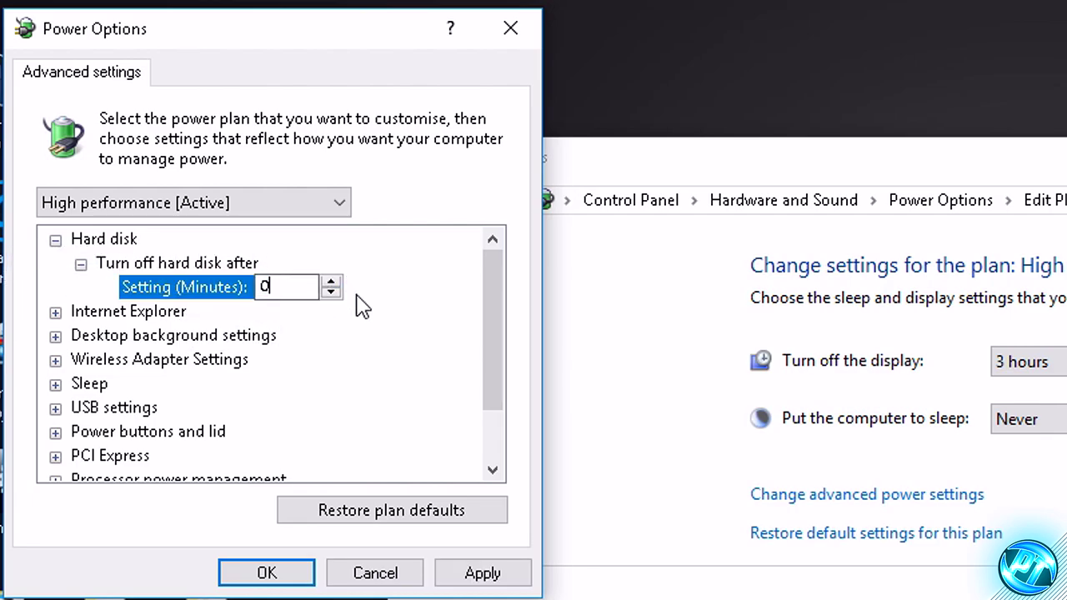
click(476, 572)
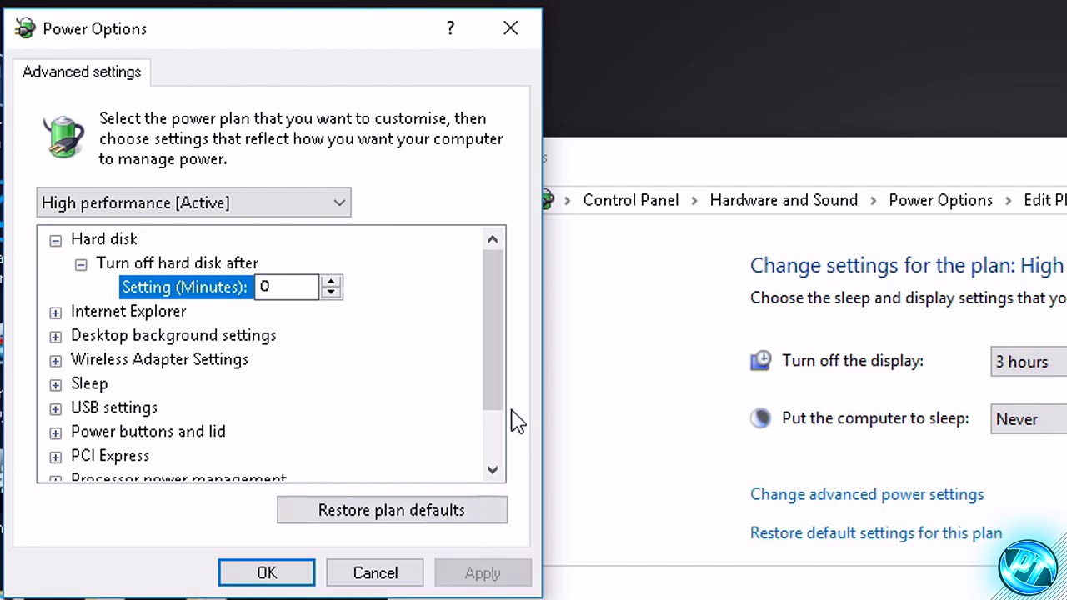
Expand the minimum and maximum processor states, set the minimum to 100%, apply it and close the power windows
drag(483, 330, 483, 411)
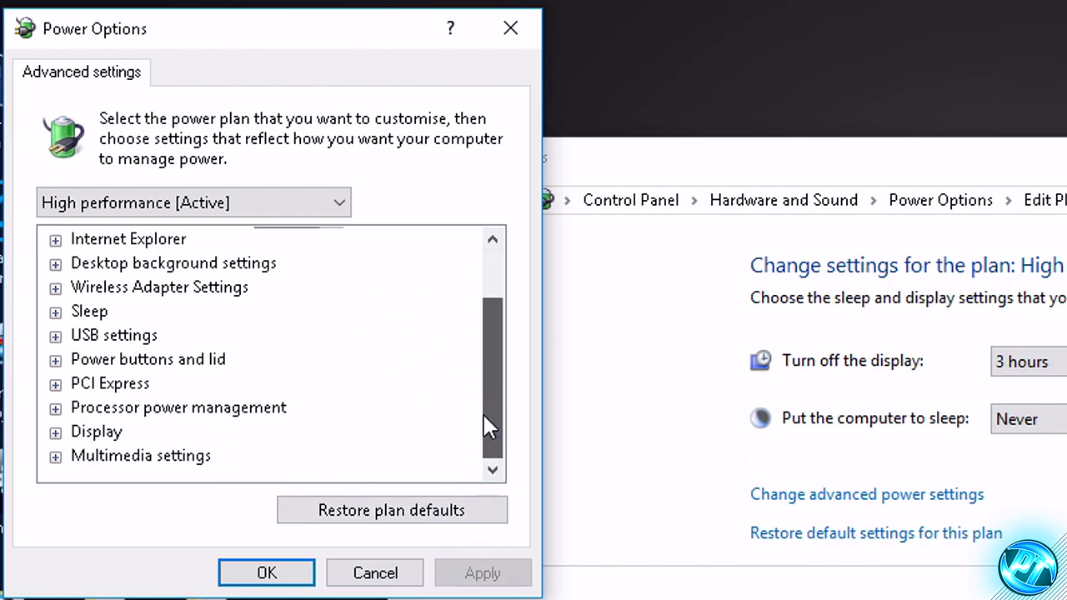
click(56, 407)
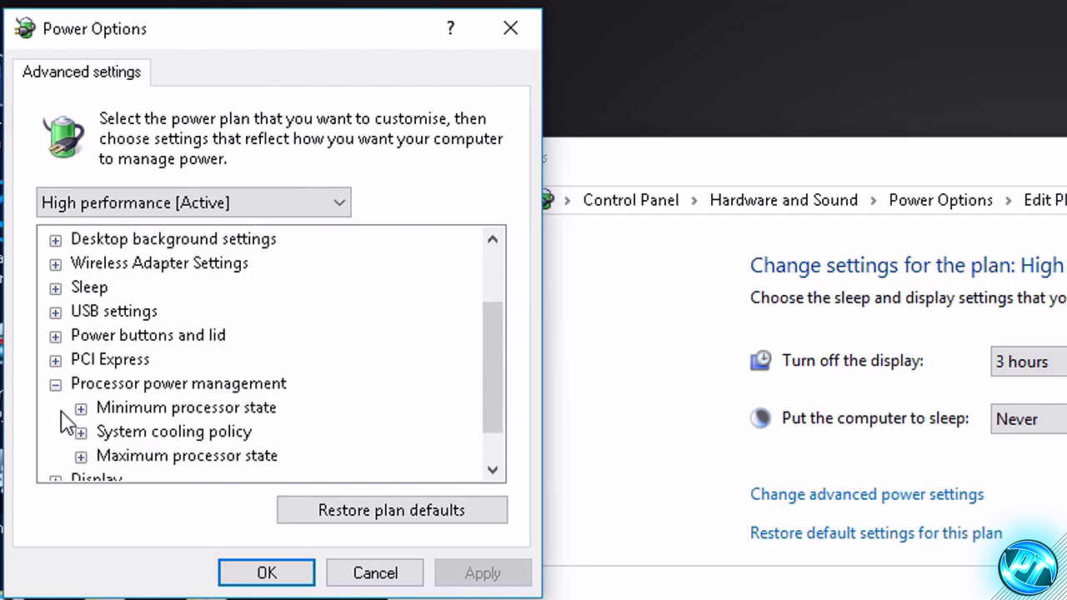
click(81, 407)
scroll(84, 412, down, 1)
click(81, 407)
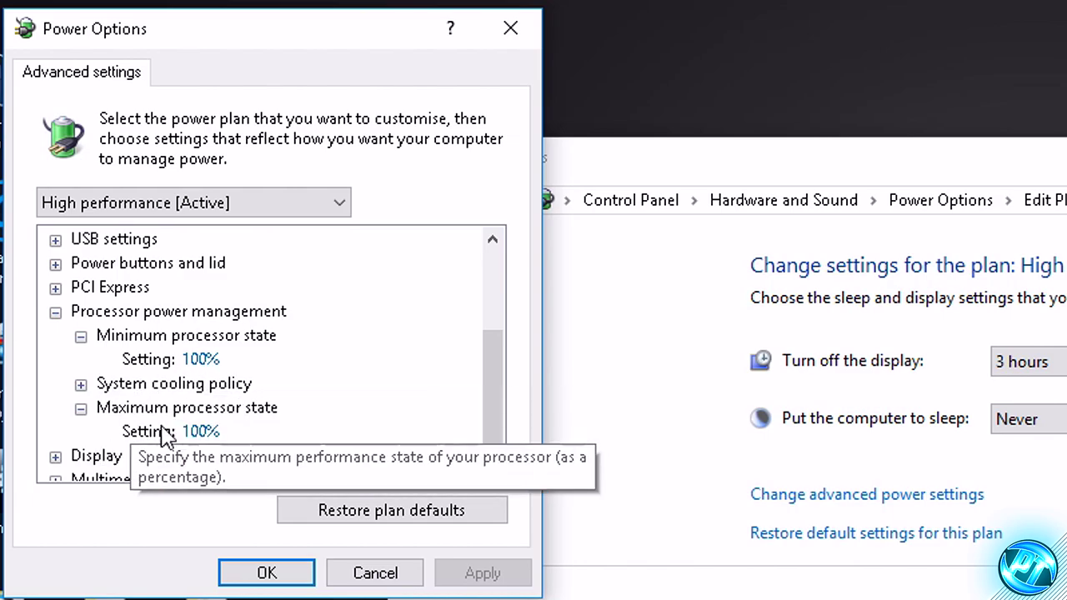
click(199, 360)
text(199100)
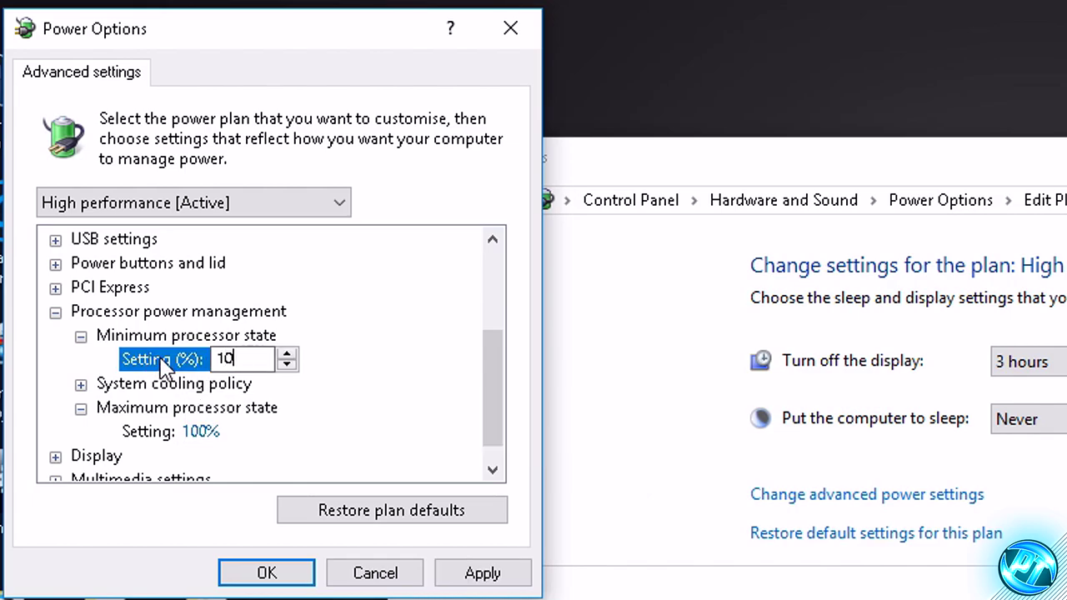
click(482, 573)
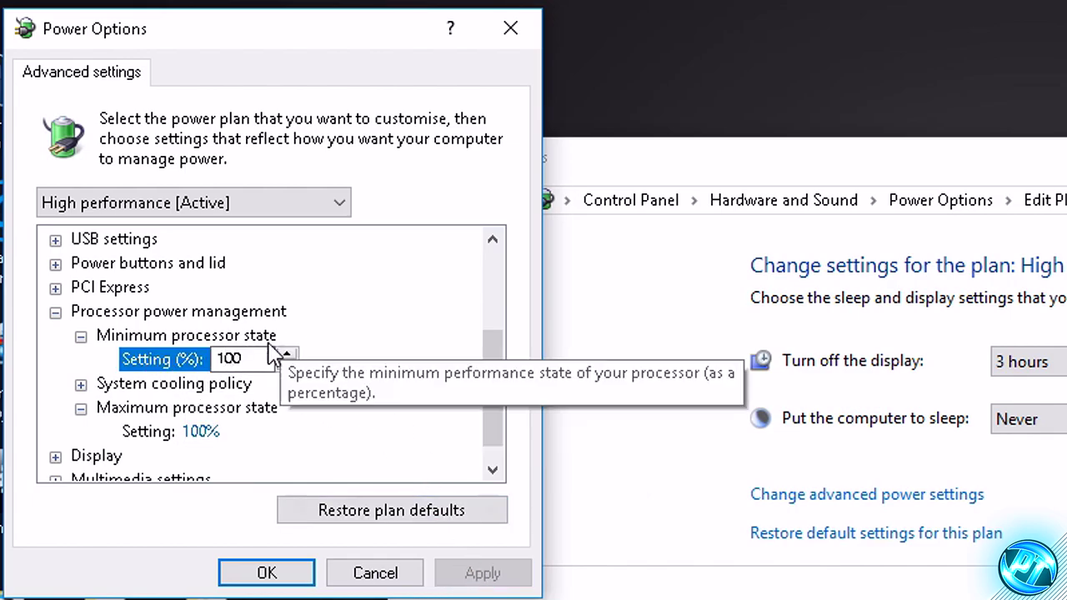
click(297, 571)
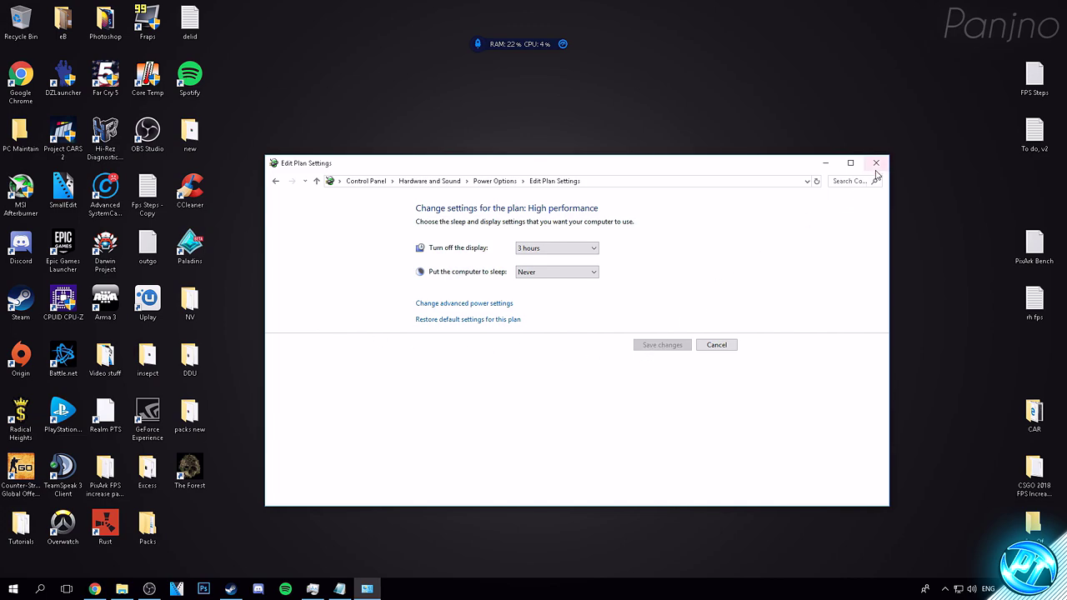
click(875, 164)
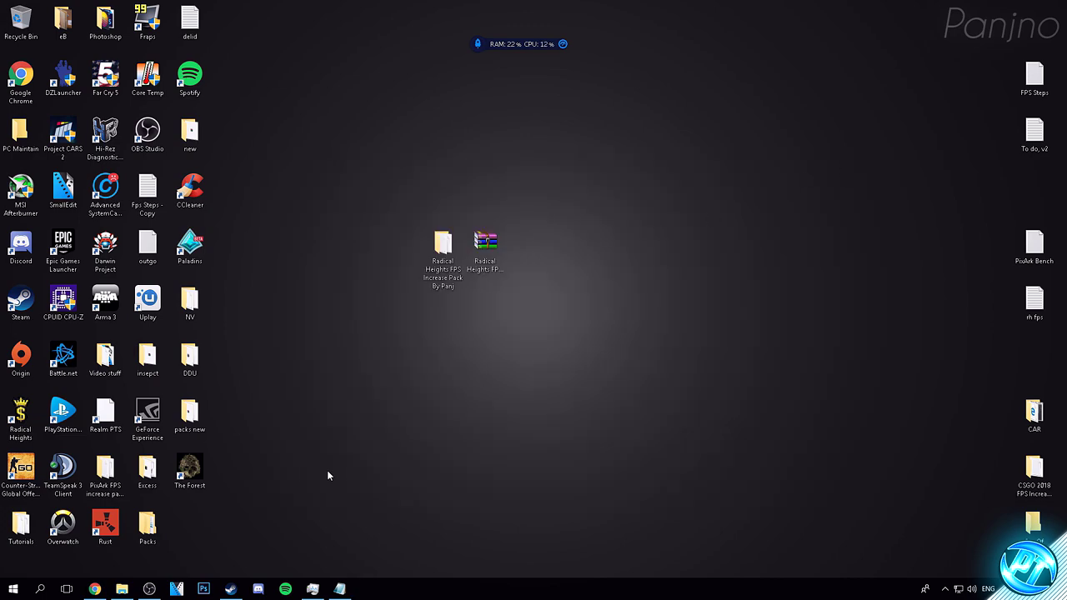
Search Windows for "this pc", open its properties and bring up the Performance options from the advanced system settings
click(13, 589)
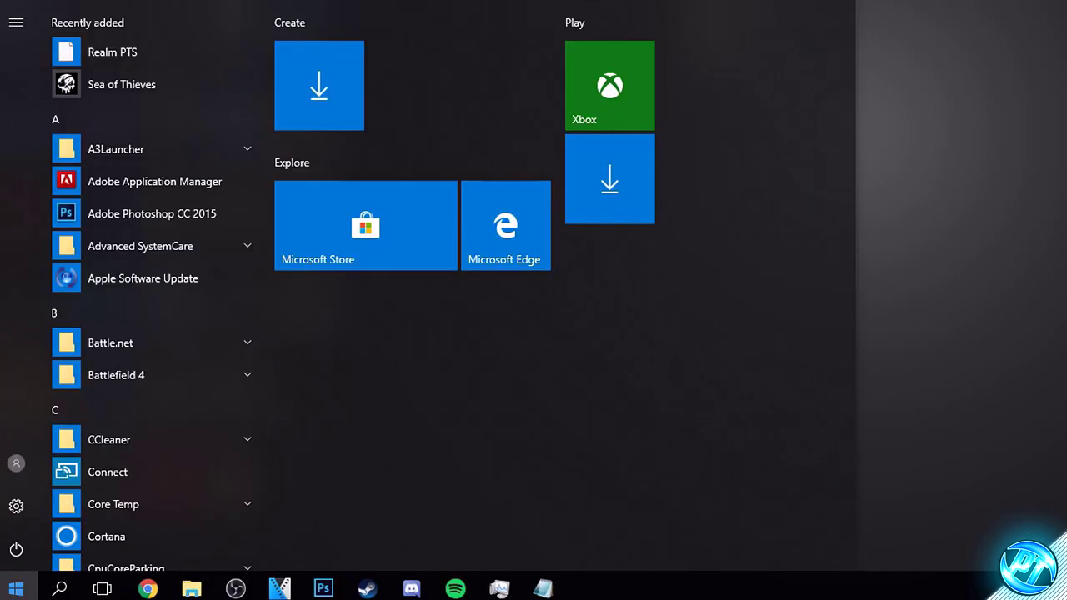
text(this pc)
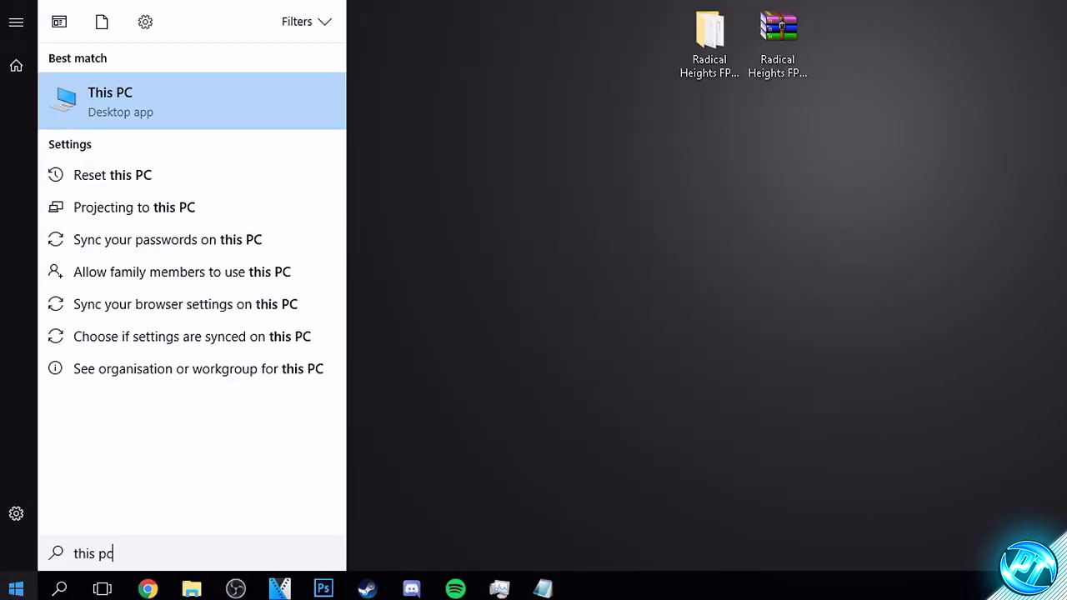
right_click(156, 108)
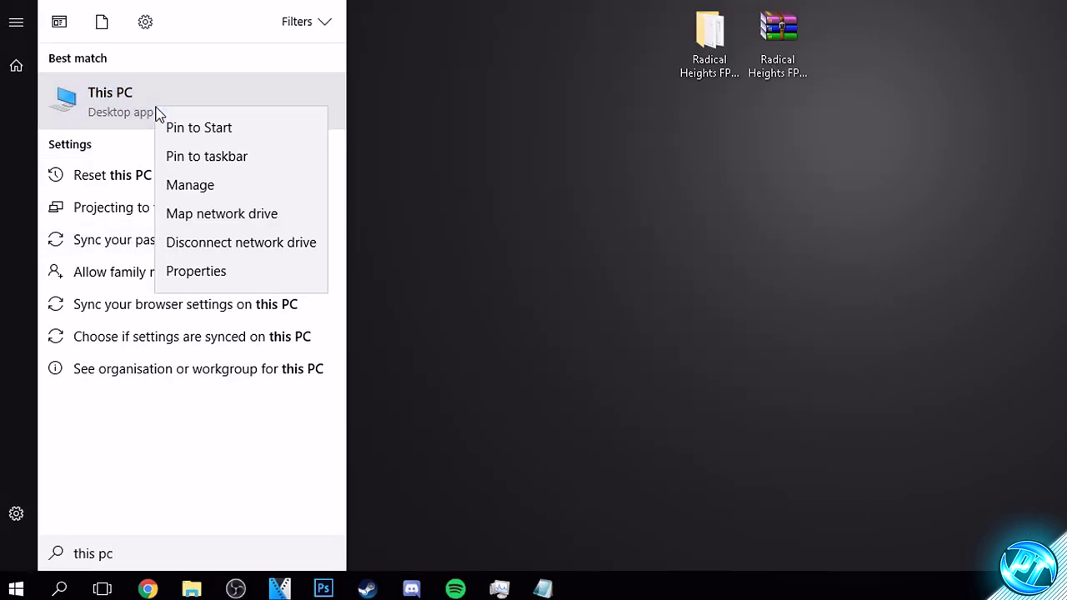
click(205, 273)
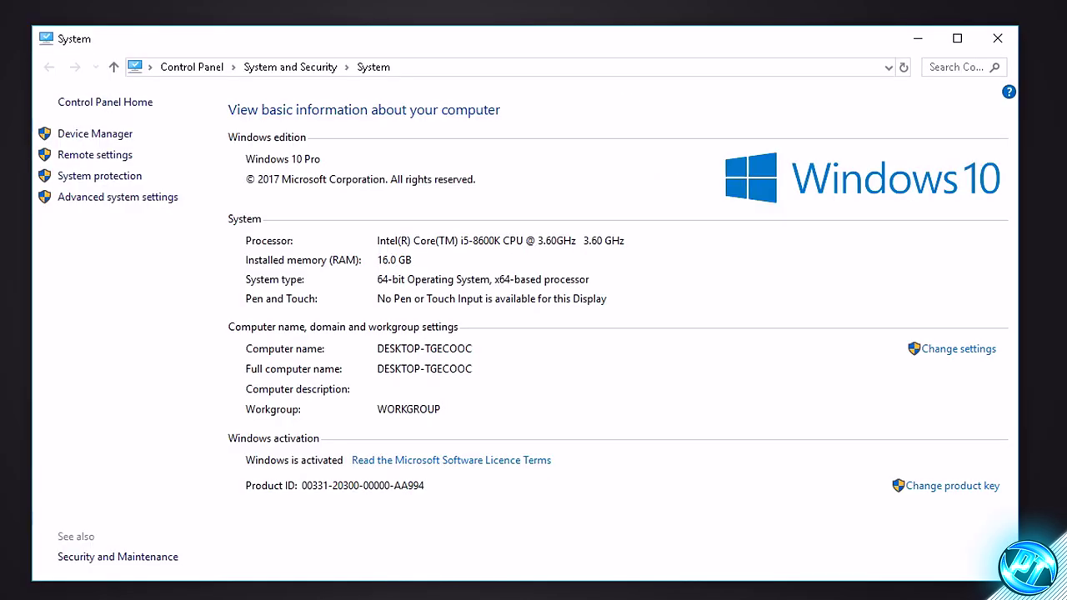
click(84, 203)
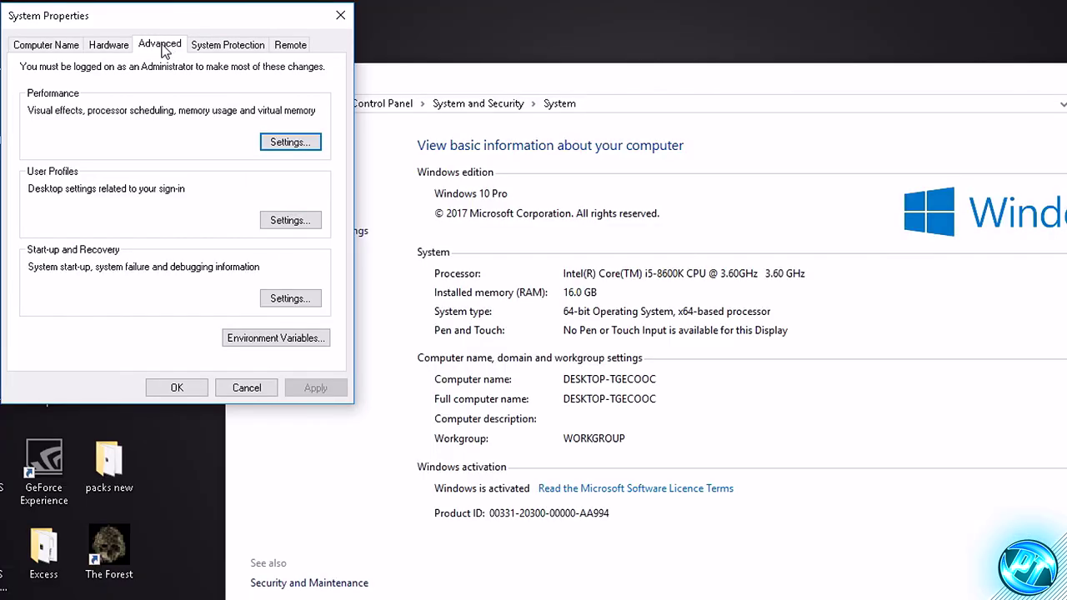
click(289, 142)
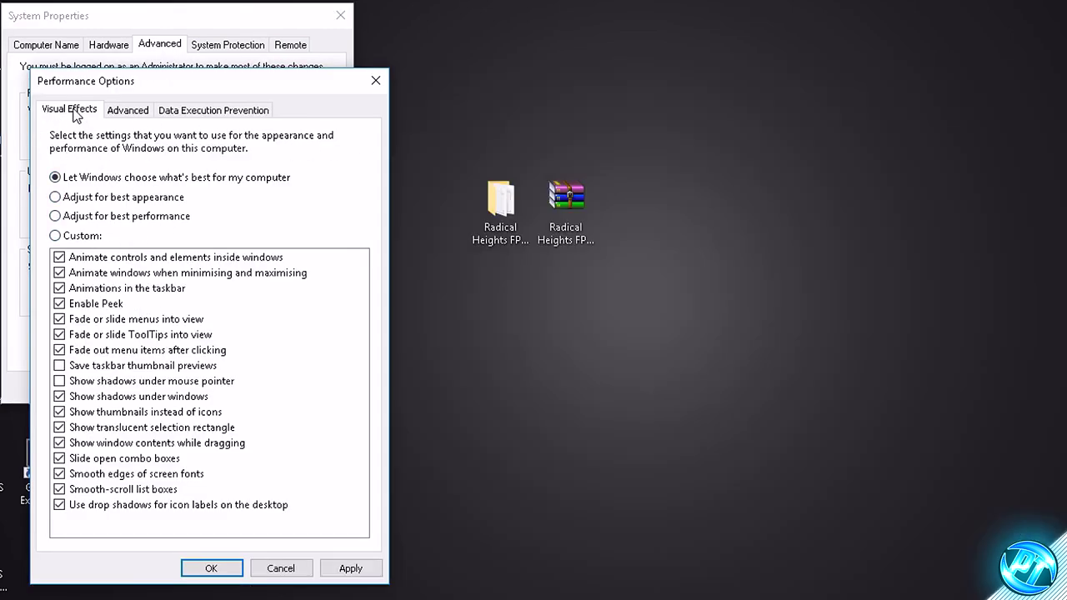
Switch the visual effects to Custom and turn off every enabled effect in the list
click(56, 236)
click(59, 258)
click(59, 272)
click(59, 288)
click(59, 303)
click(60, 319)
click(59, 334)
click(59, 350)
click(59, 397)
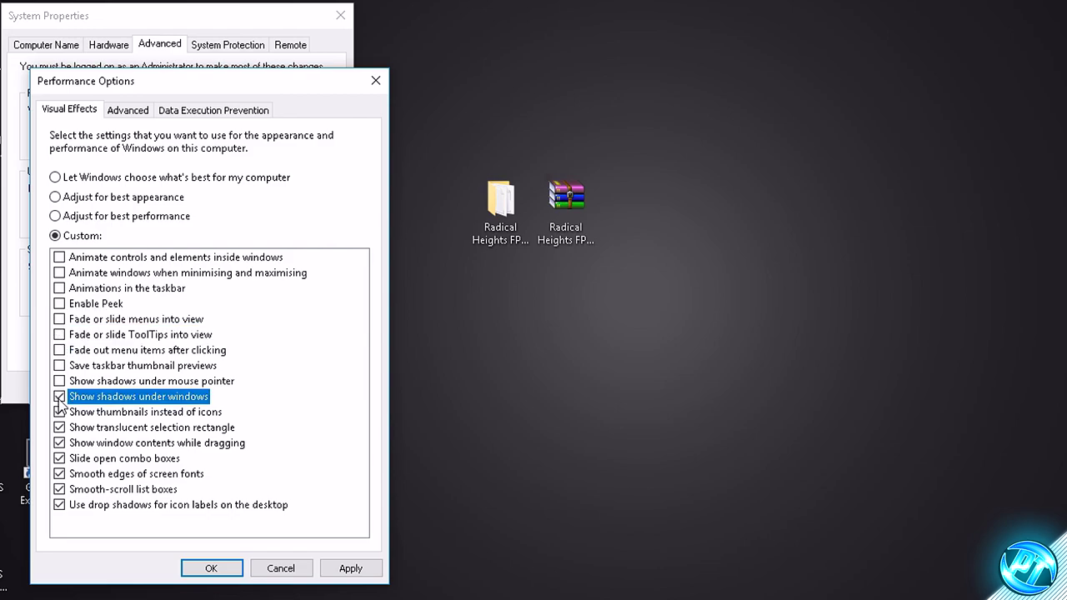
click(59, 411)
click(59, 427)
click(59, 442)
click(59, 458)
click(59, 473)
click(59, 489)
click(59, 505)
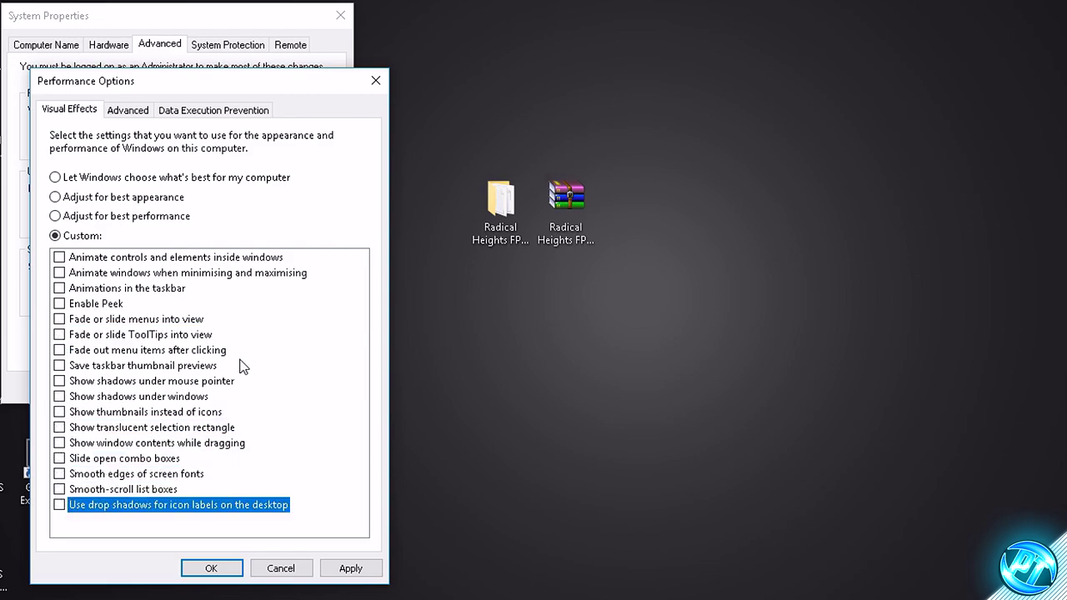
Re-enable Show thumbnails instead of icons, toggle Smooth edges of screen fonts on and off again, and apply the visual effects
click(59, 474)
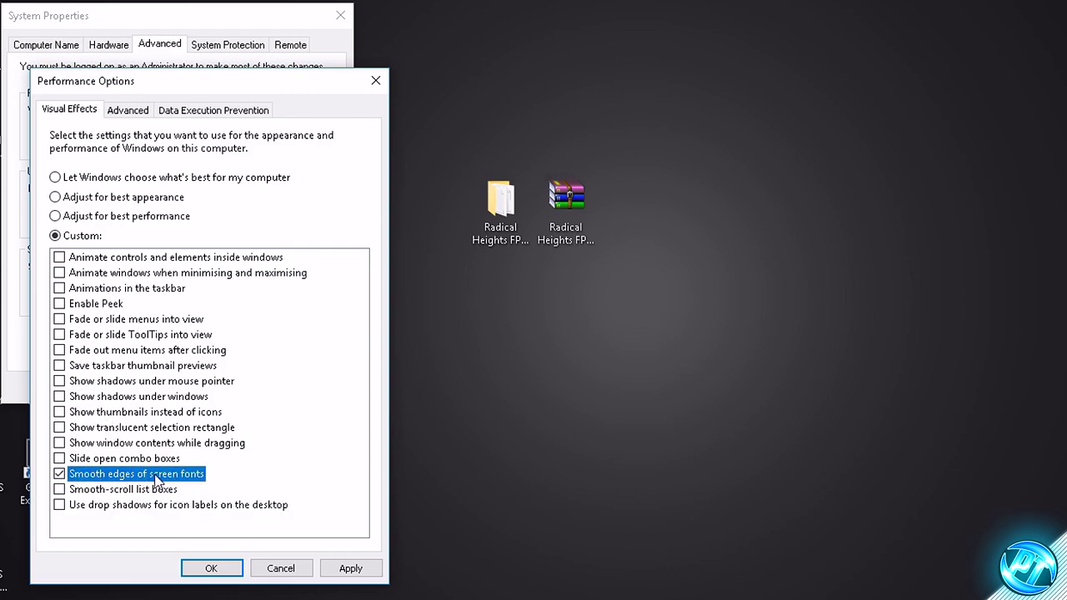
click(61, 411)
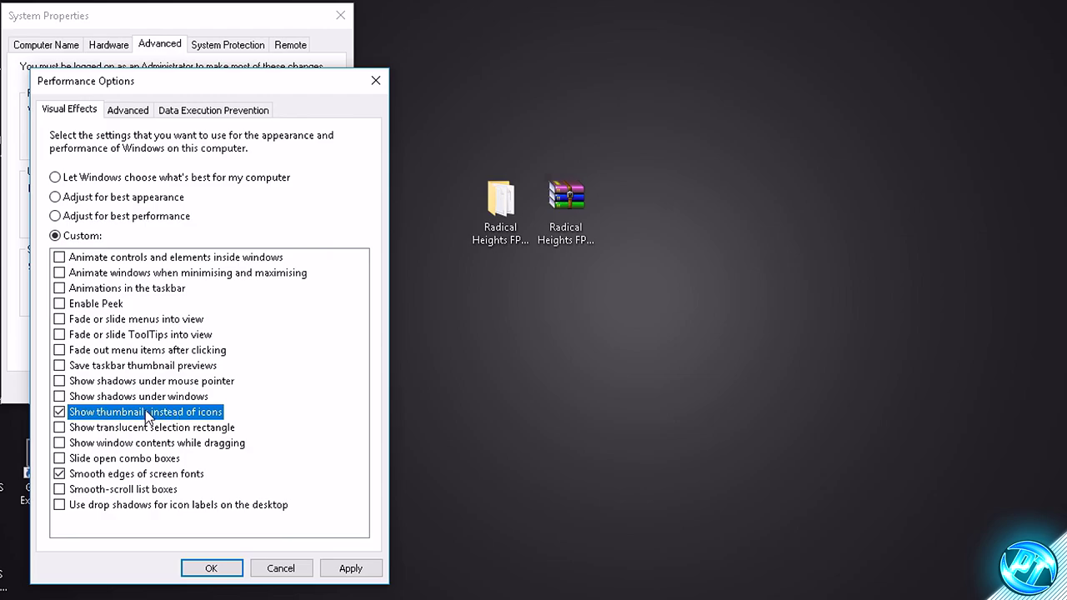
click(59, 474)
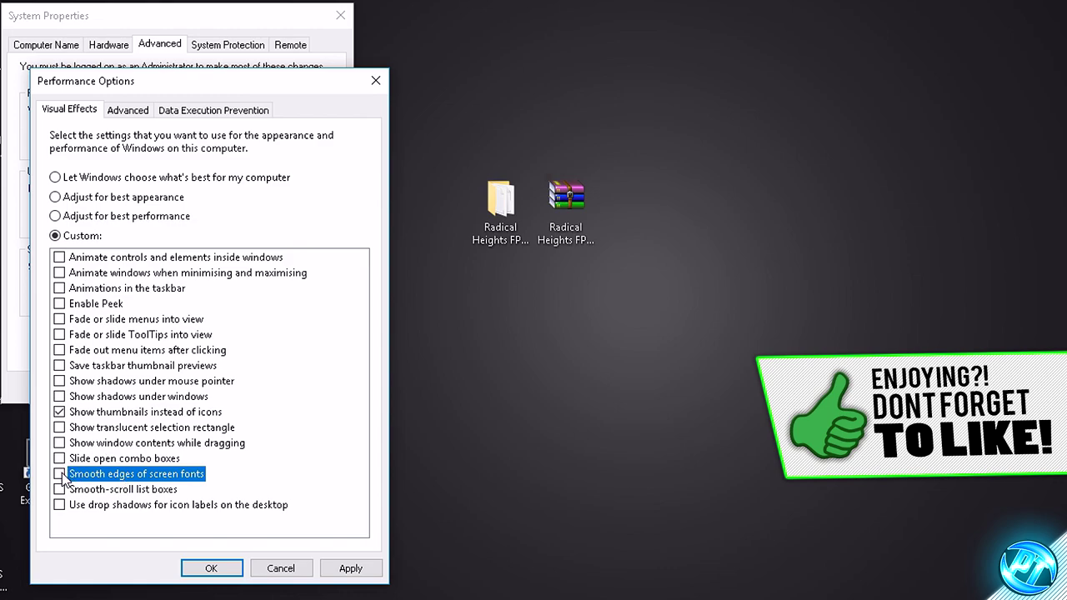
click(351, 570)
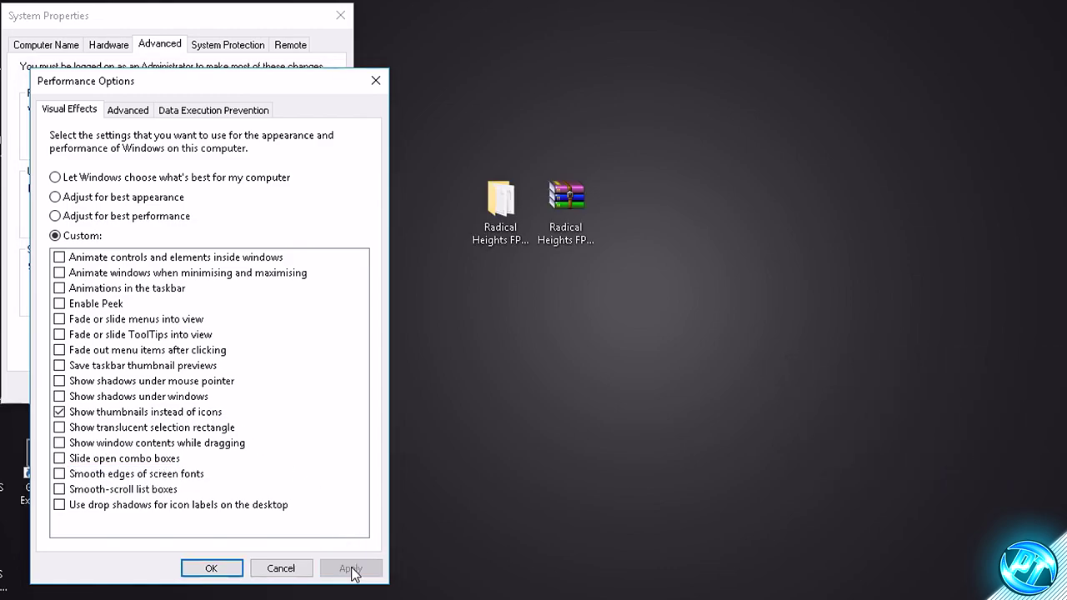
Set processor scheduling to best performance of Programs, apply it and close the Performance Options and System Properties dialogs
click(125, 113)
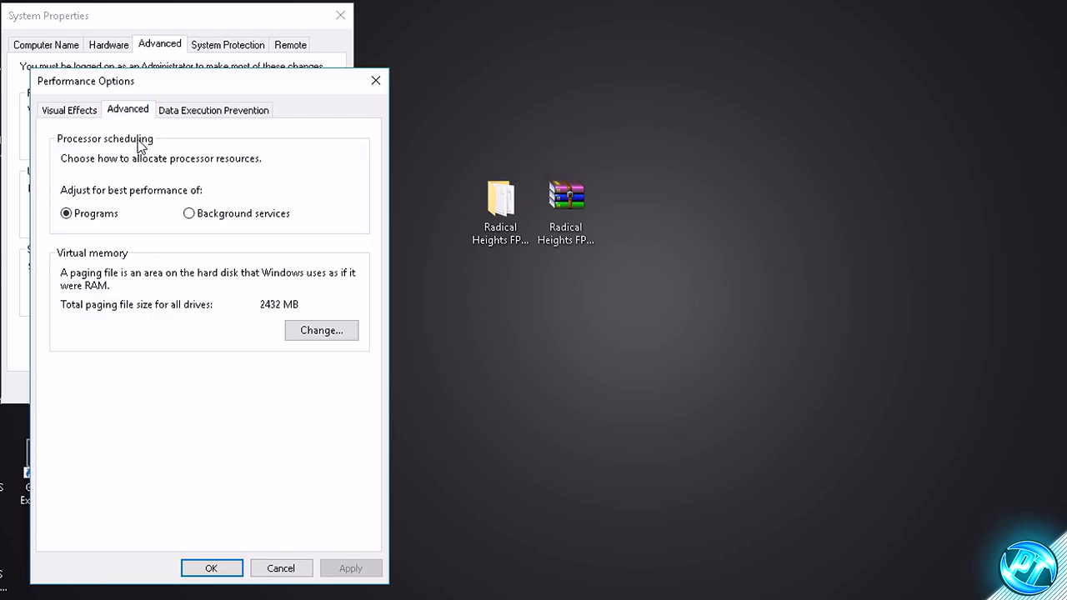
click(75, 215)
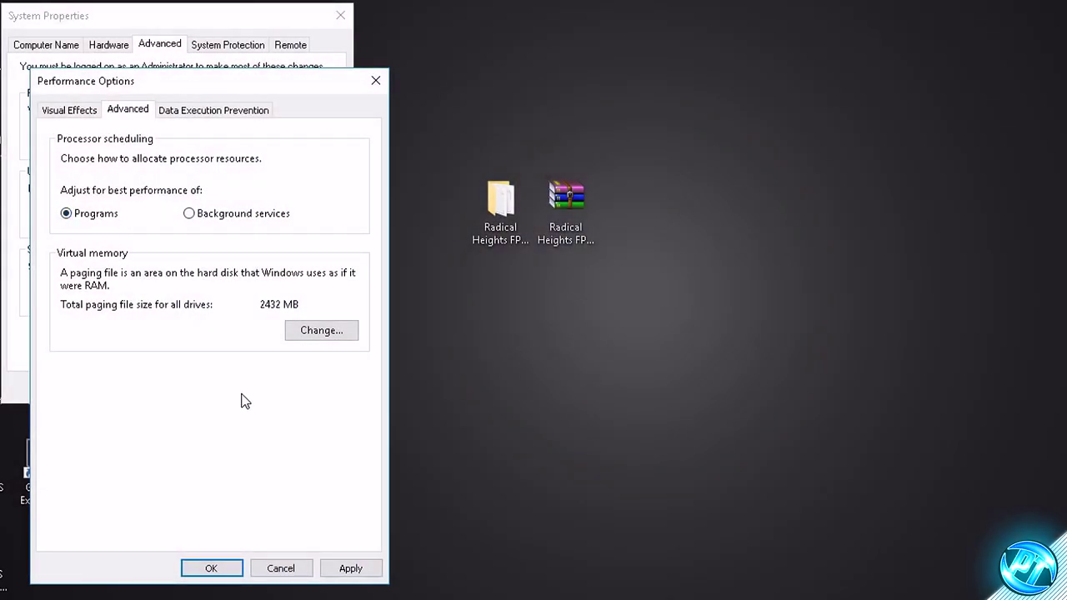
click(339, 570)
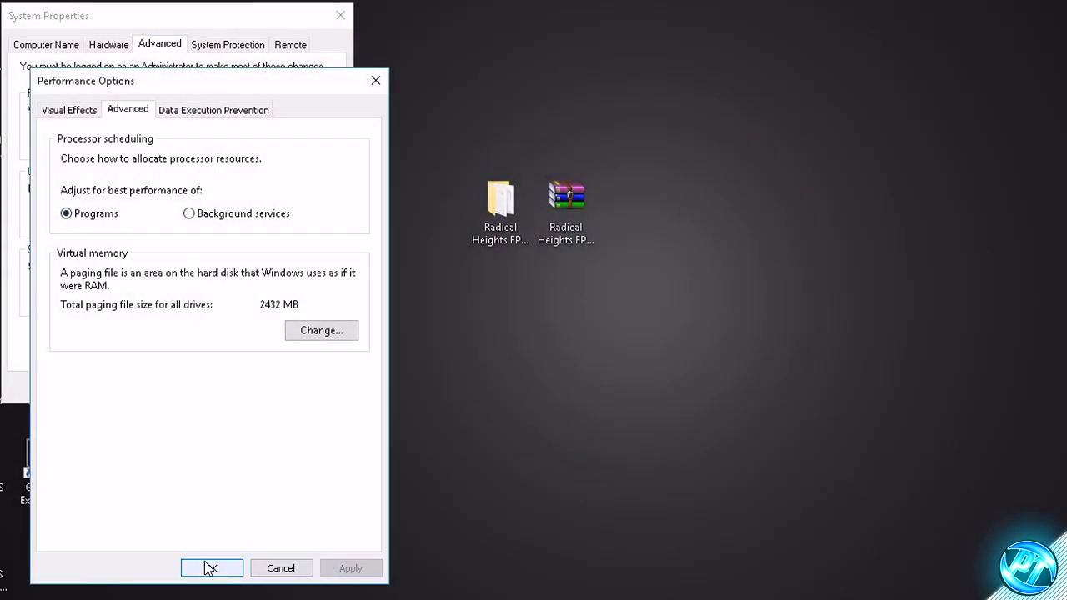
click(208, 568)
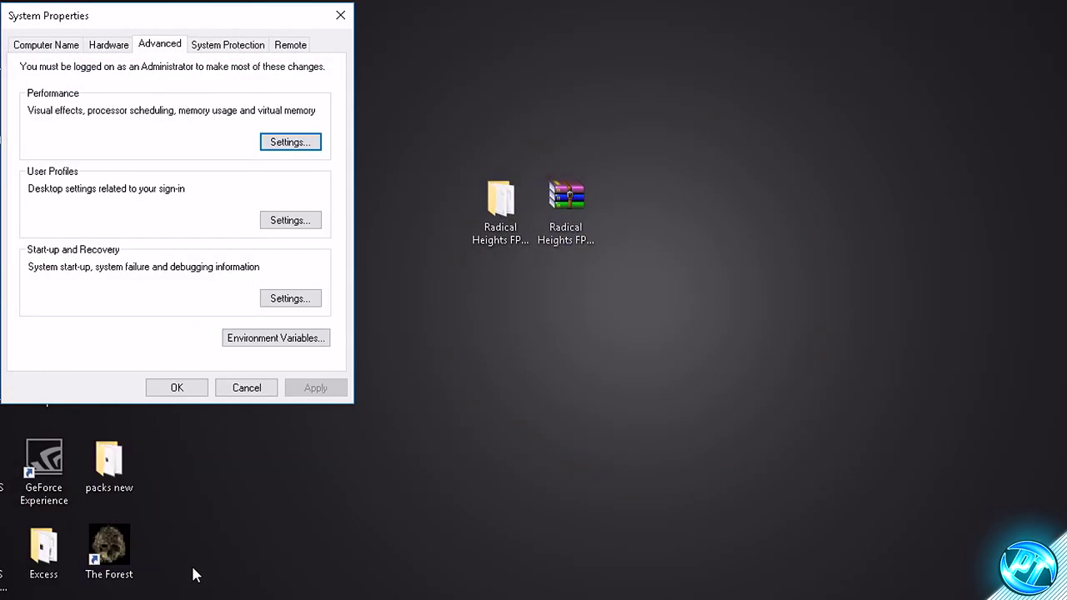
click(181, 392)
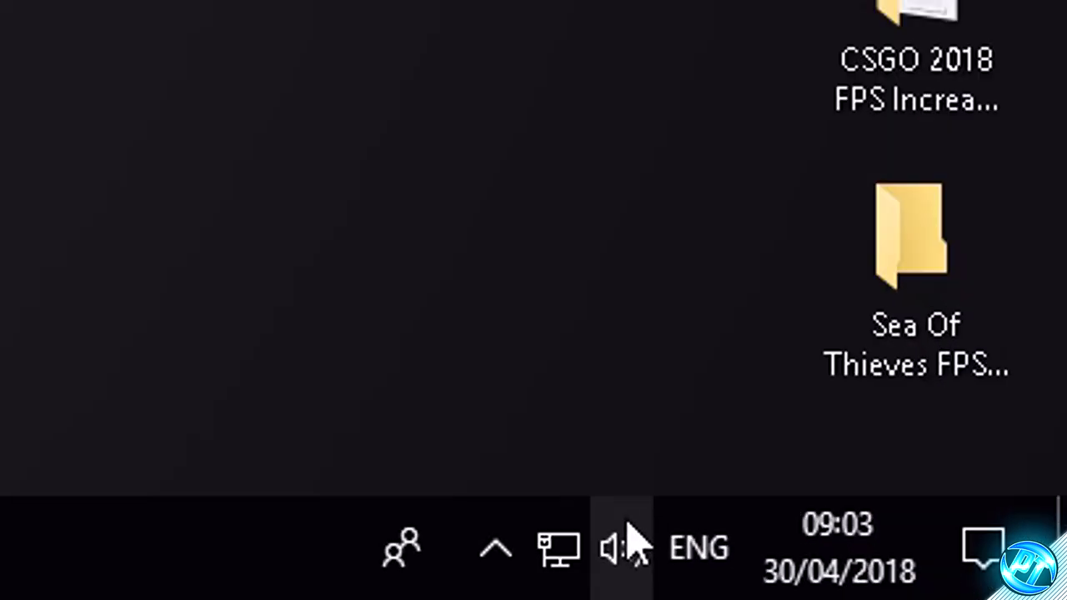
Bring up the Windows playback devices and open the properties of the default Realtek High Definition Audio speakers
right_click(631, 562)
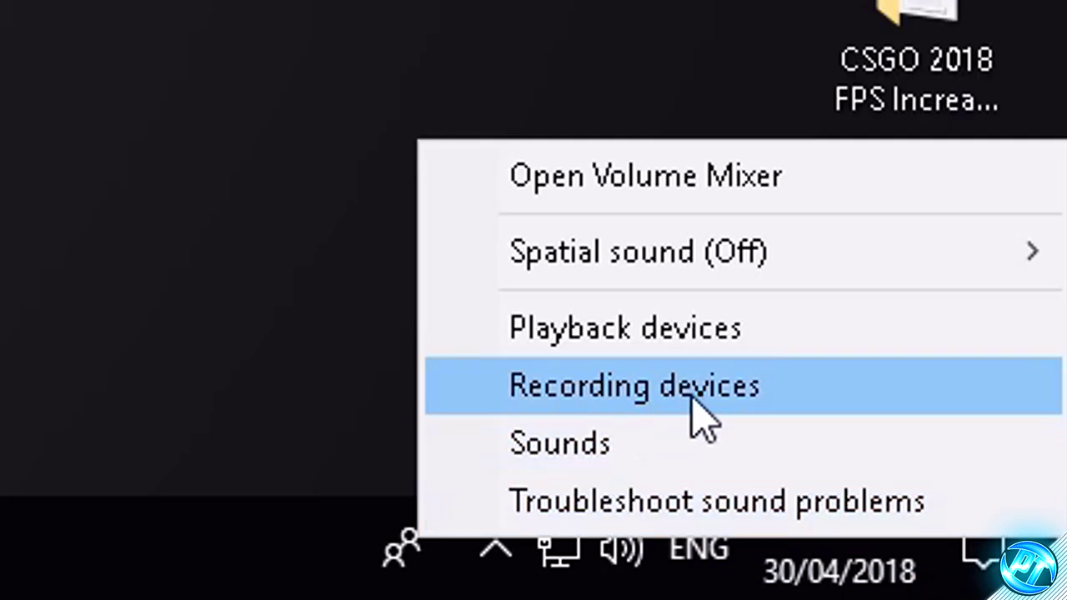
click(602, 345)
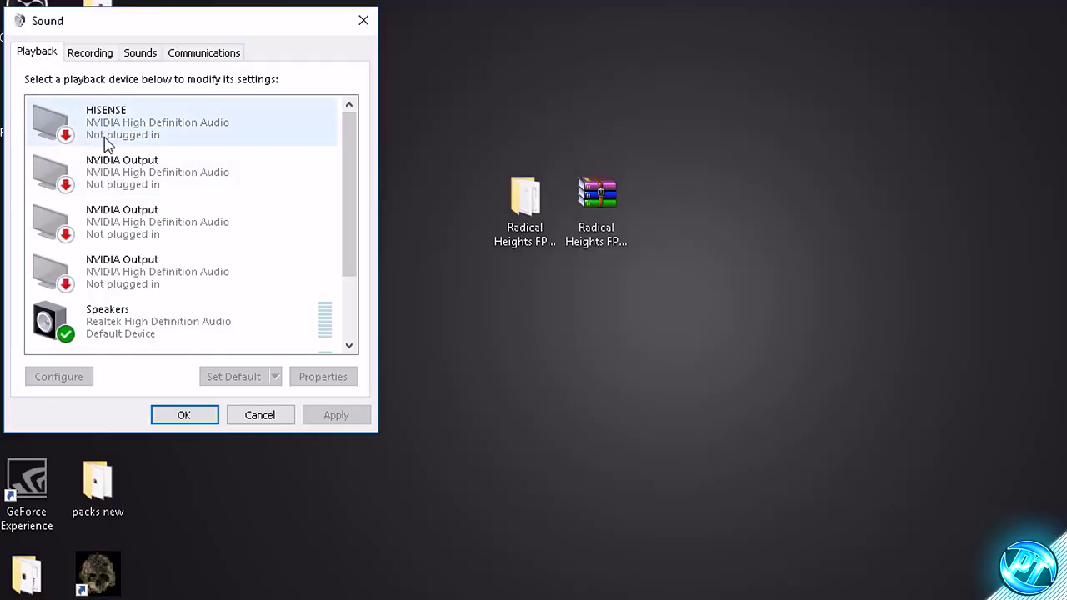
drag(350, 166, 312, 258)
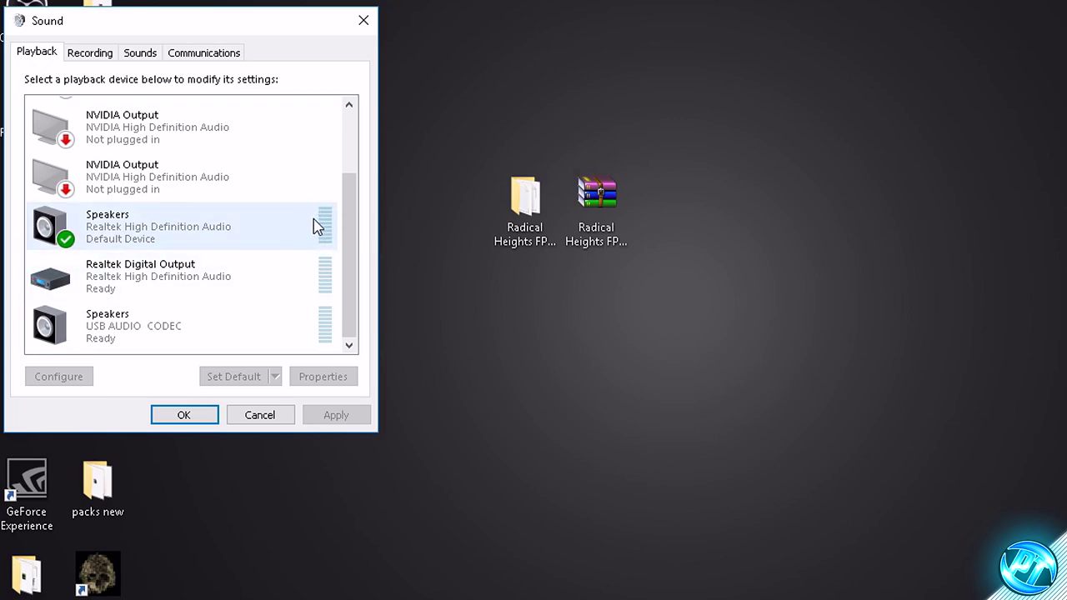
right_click(131, 227)
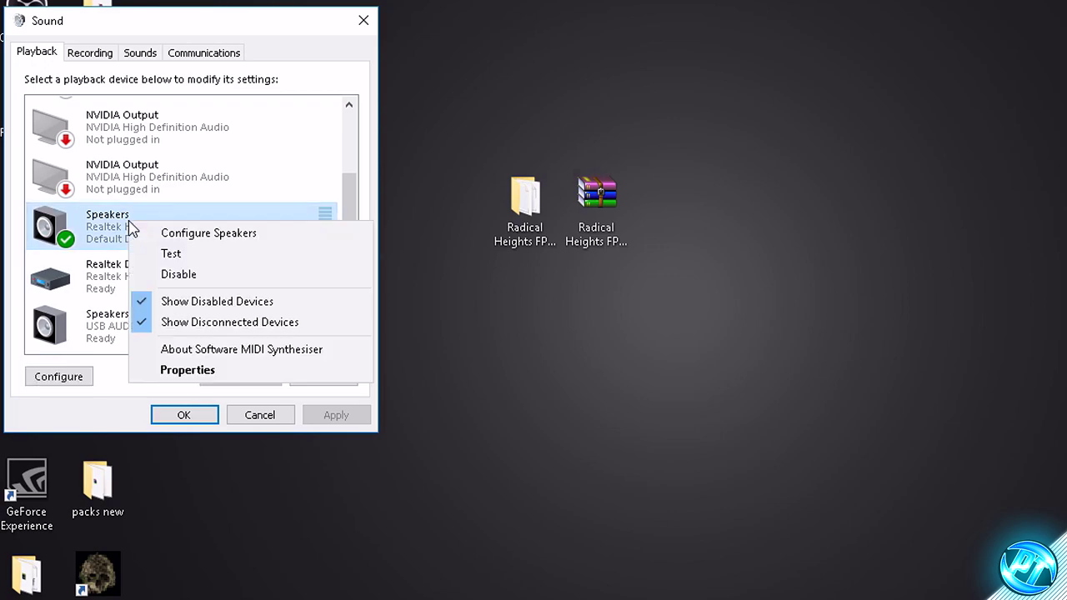
click(210, 368)
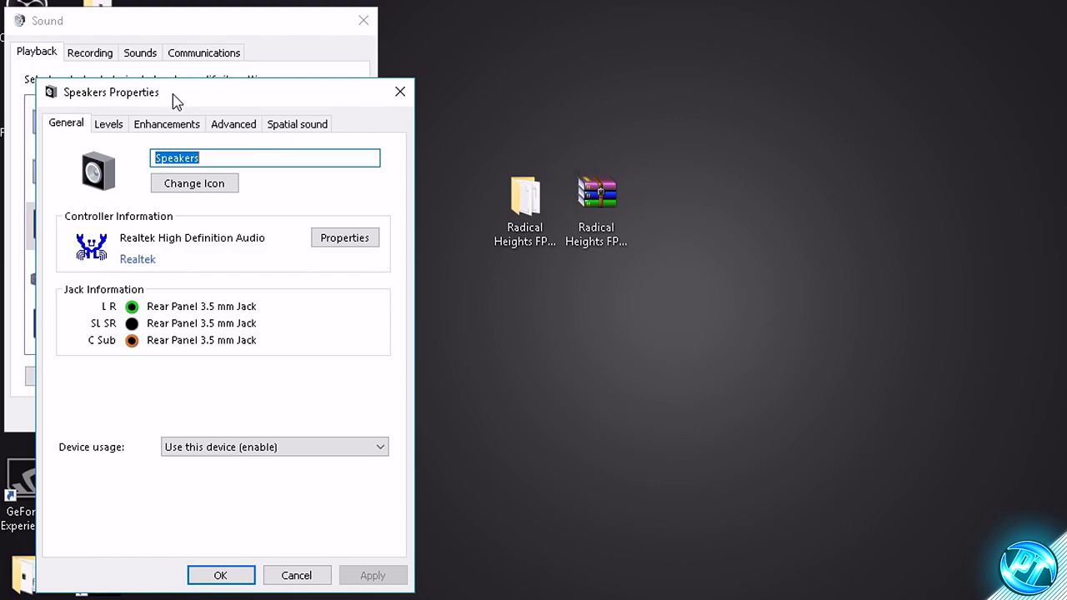
Toggle Disable all sound effects off and back on in the speakers' enhancements
click(146, 125)
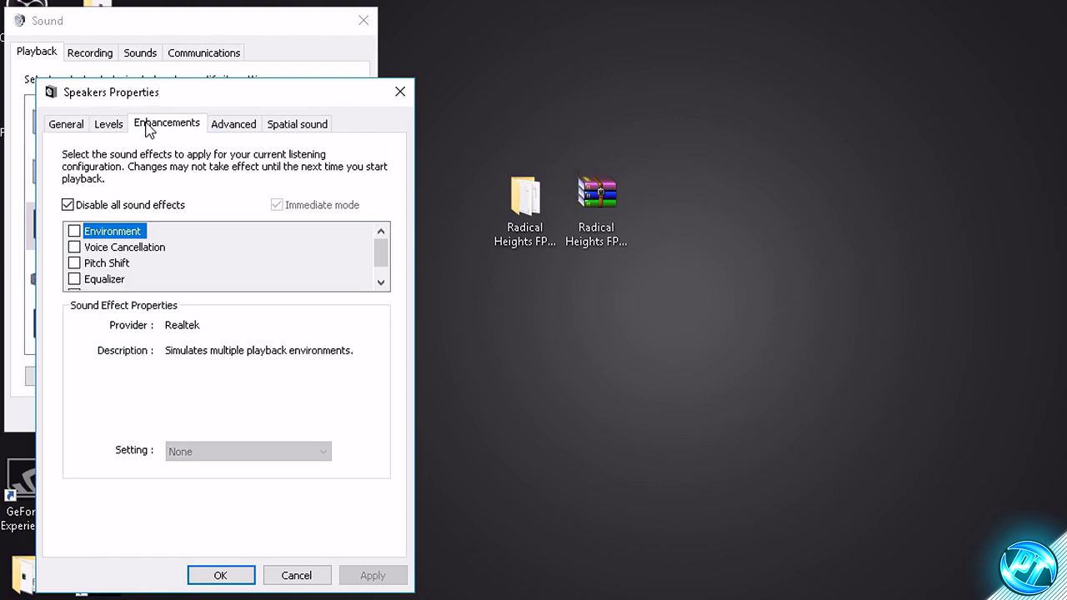
click(71, 206)
click(70, 205)
Set the speakers' default format to 16 bit, 44100 Hz (CD Quality) and confirm both sound dialogs
click(224, 132)
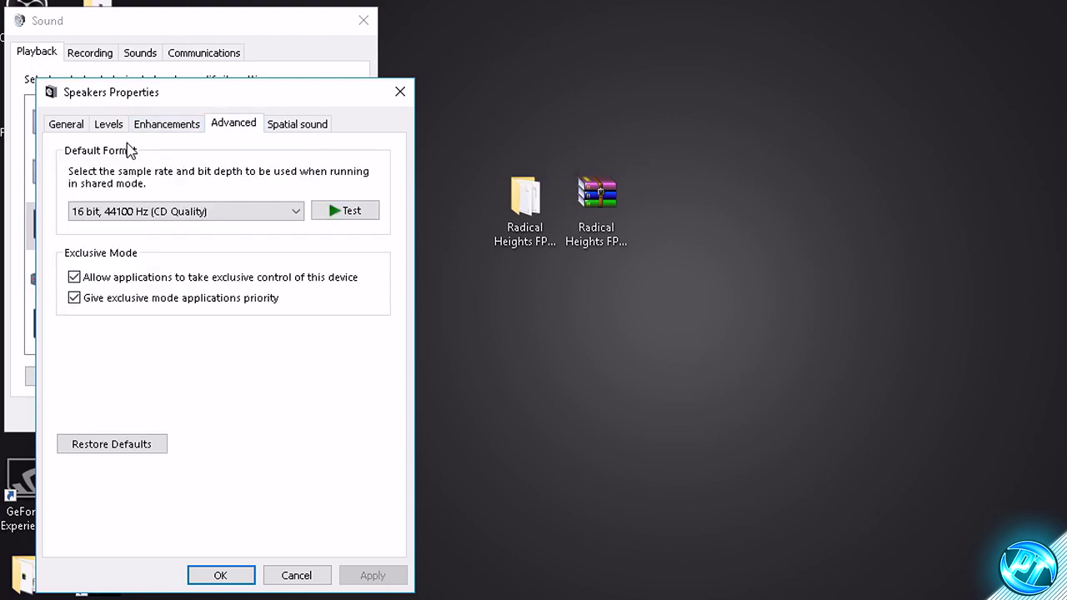
click(245, 215)
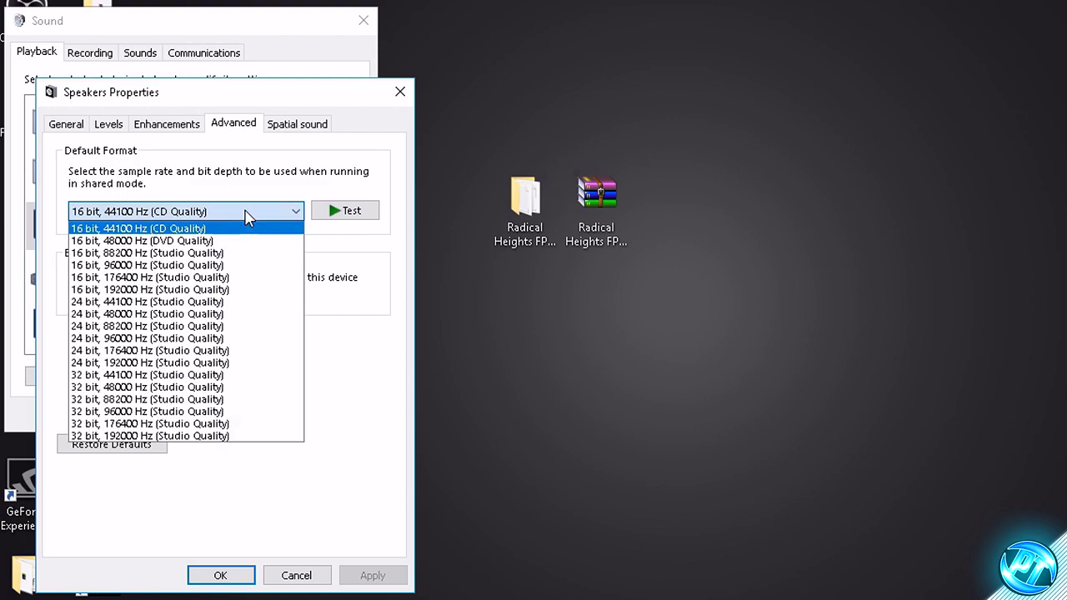
click(167, 227)
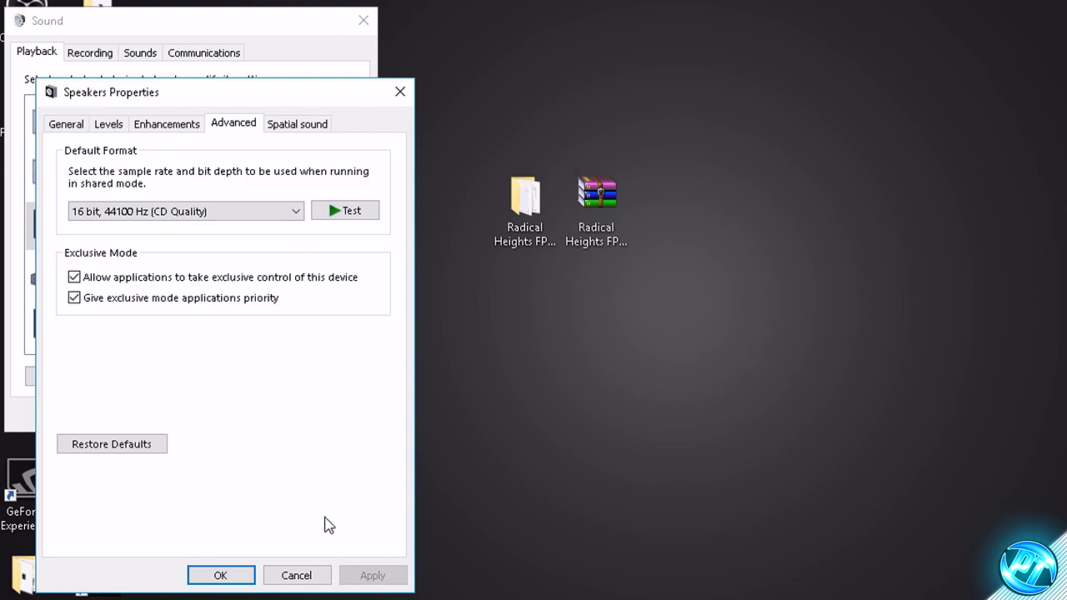
click(229, 576)
click(185, 417)
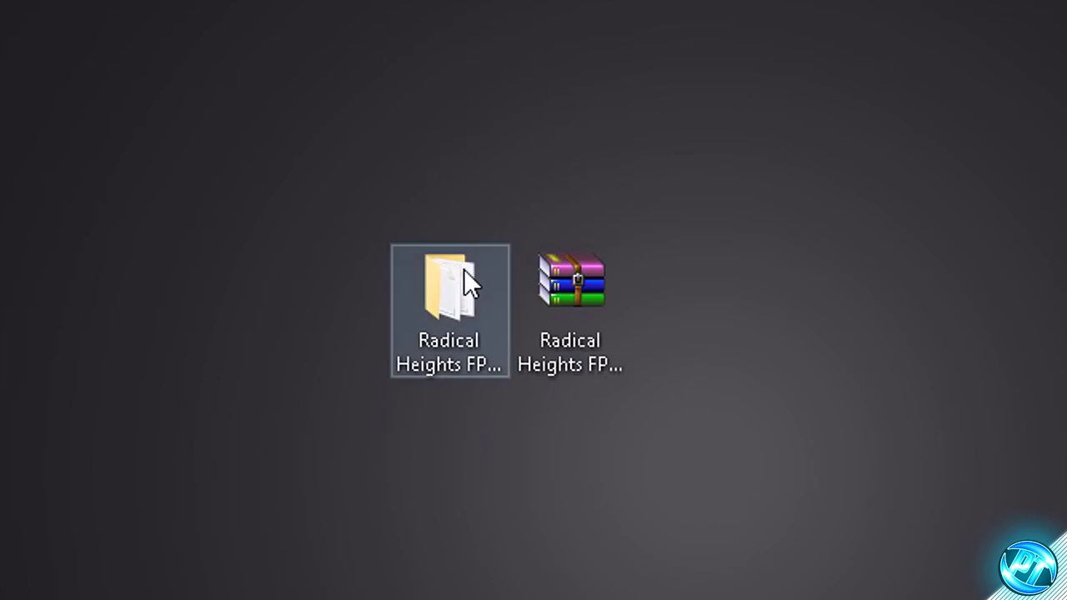
Launch the CpuCoreParkingSetup-2.1.1.0 installer from the Optimizations folder of the Radical Heights FPS Increase Pack
double_click(449, 240)
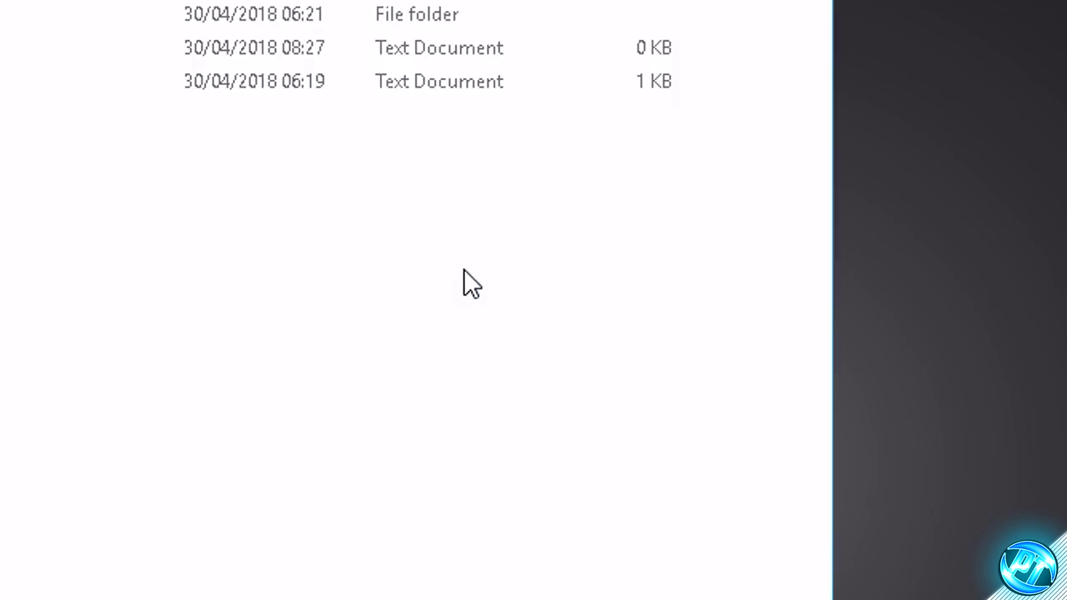
double_click(198, 132)
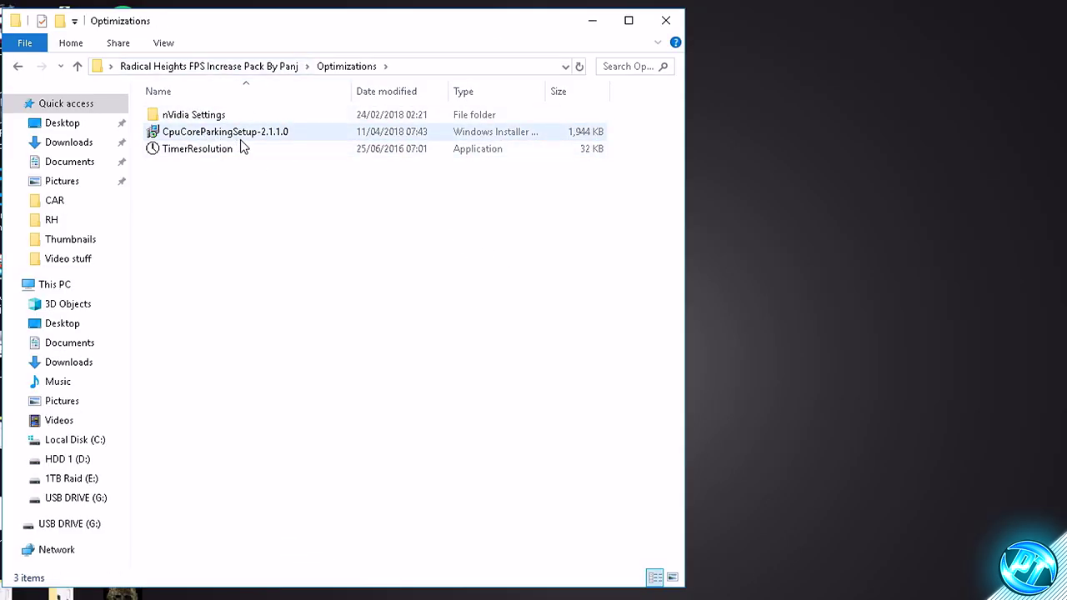
click(221, 135)
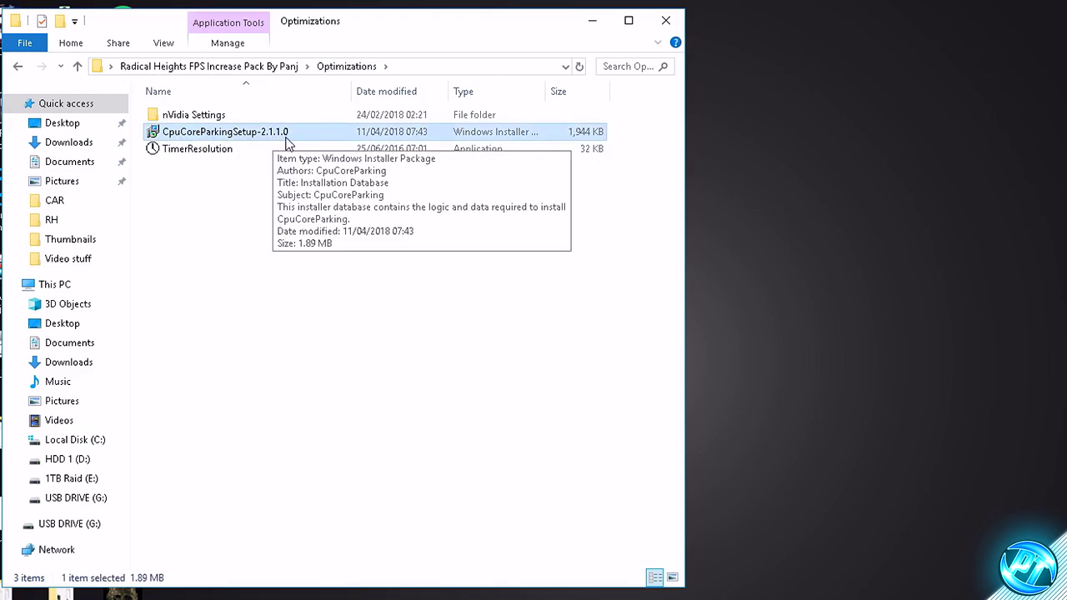
double_click(254, 139)
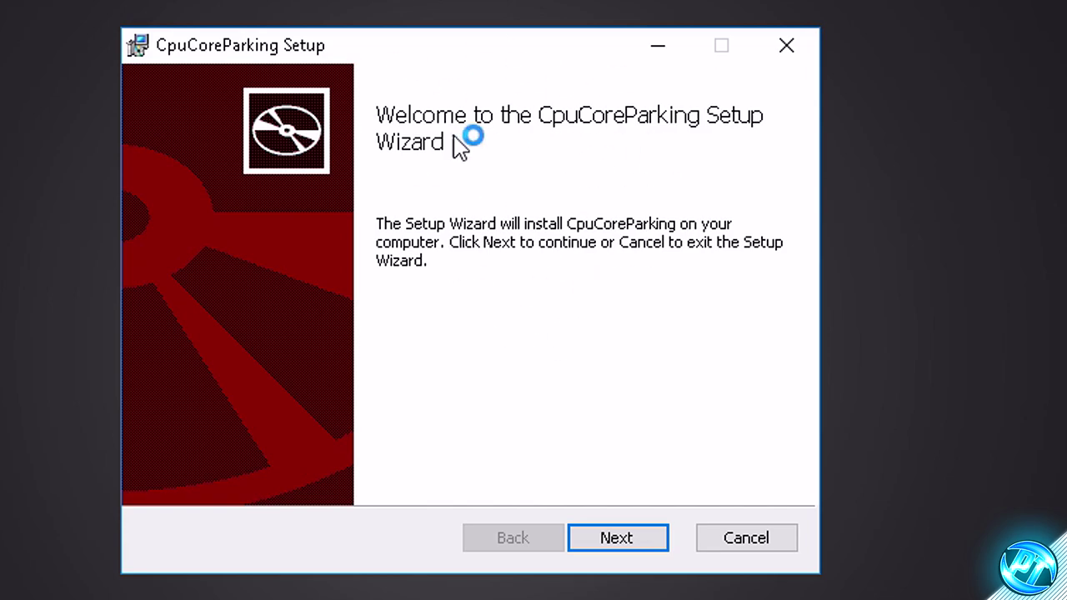
Accept the license, install CpuCoreParking to C:\Program Files (x86)\CpuCoreParking\ and finish setup with Launch CpuCoreParking3.exe enabled
click(590, 535)
click(293, 472)
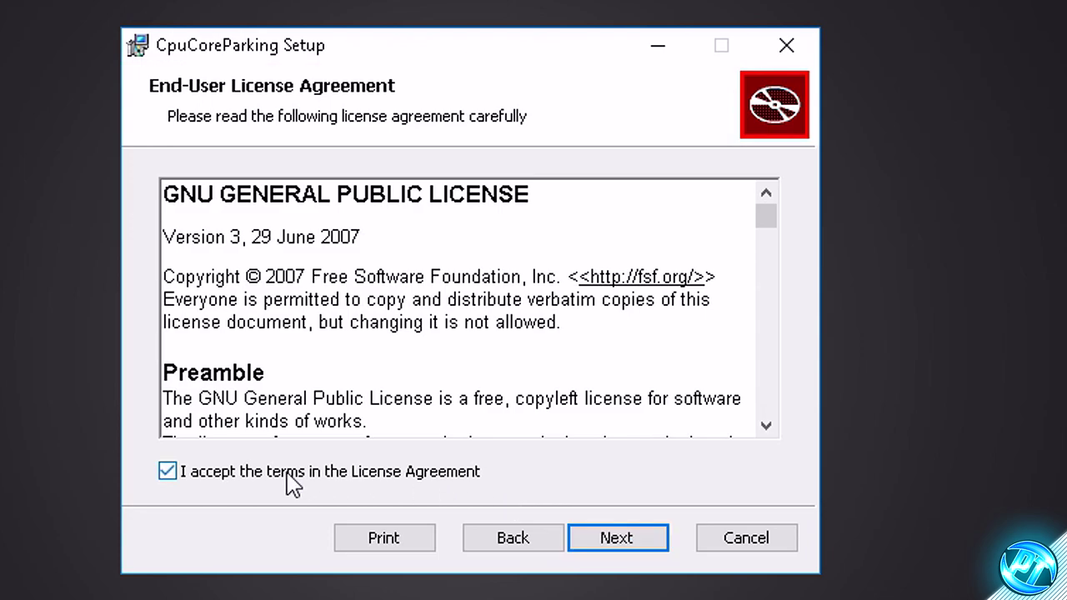
click(608, 540)
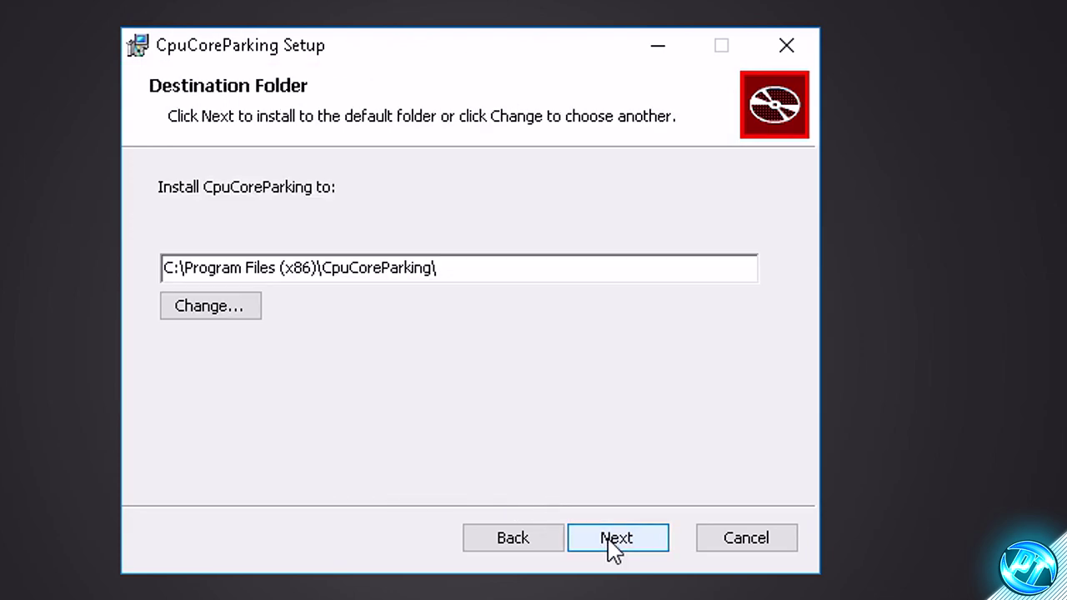
drag(475, 272, 321, 257)
key(ctrl+a)
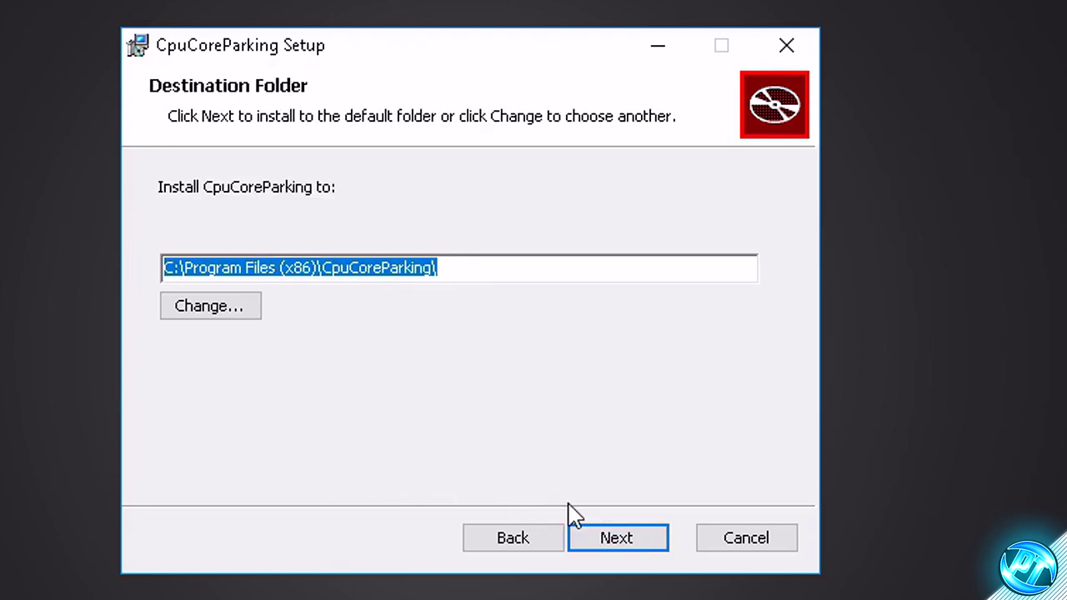
click(611, 543)
click(610, 540)
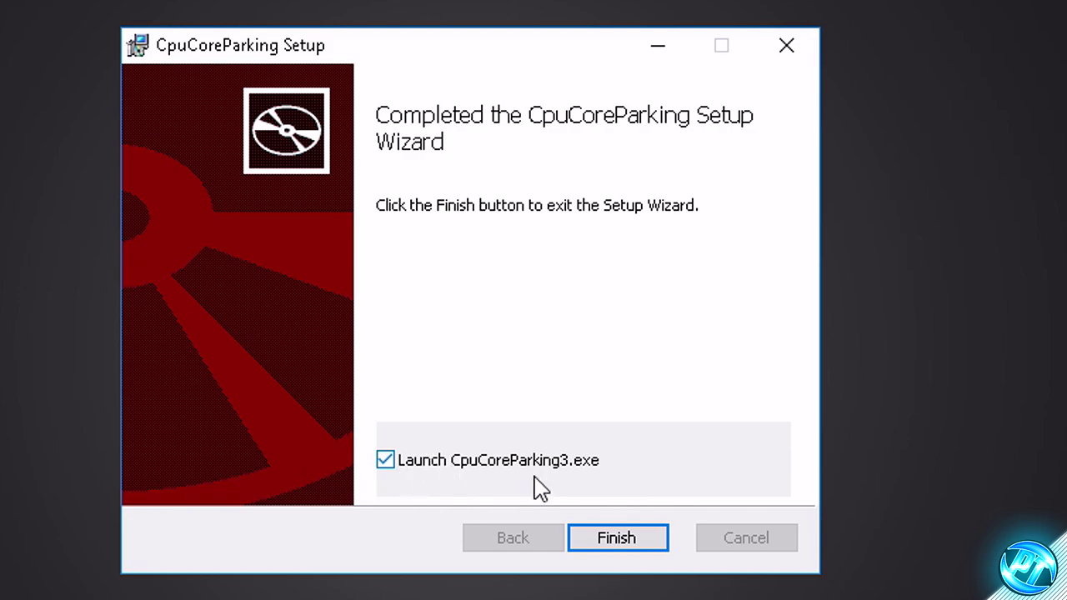
click(614, 540)
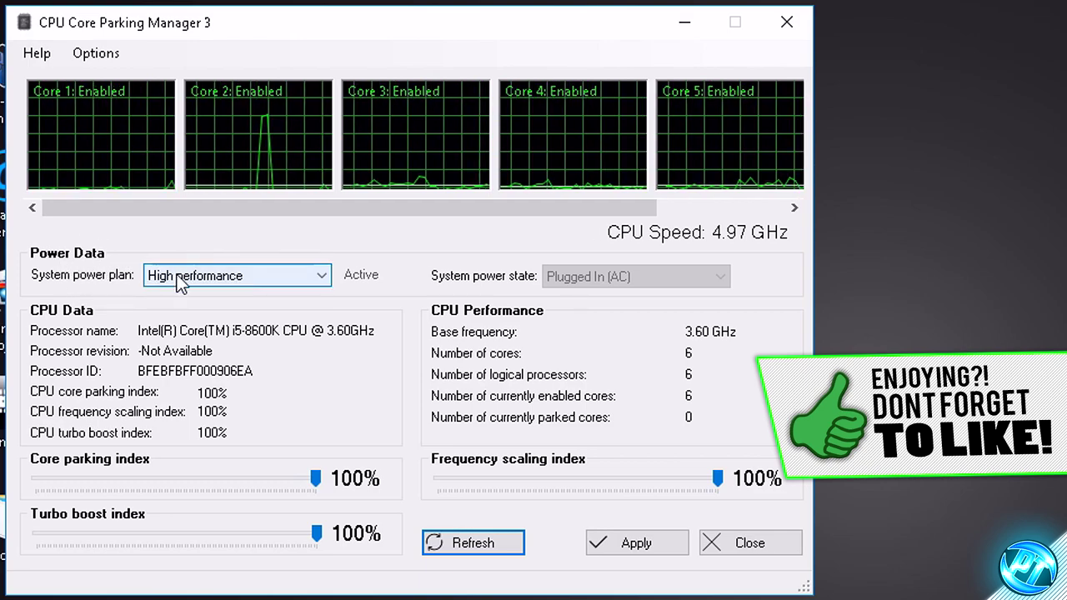
Choose the High performance power plan, set core parking, turbo boost and frequency scaling indexes to 100%, apply the changes and close the manager
click(231, 276)
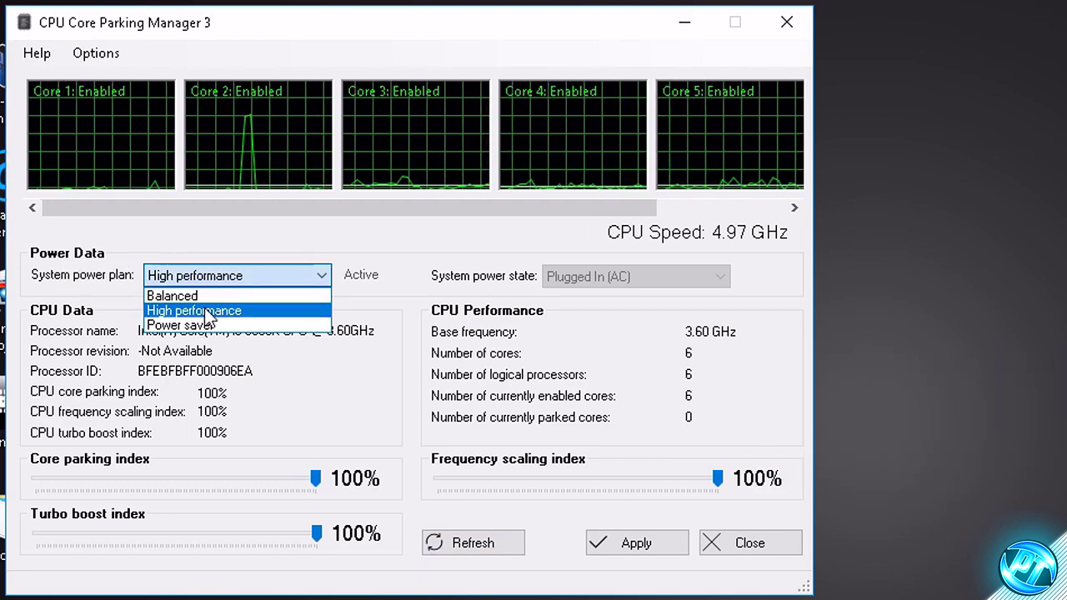
click(214, 312)
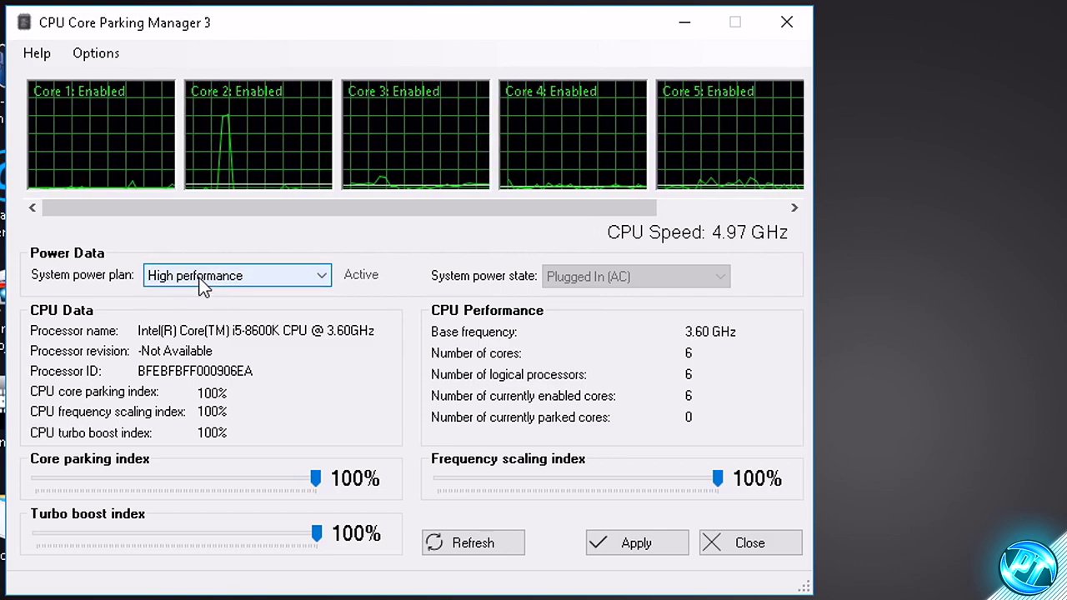
drag(306, 474, 405, 495)
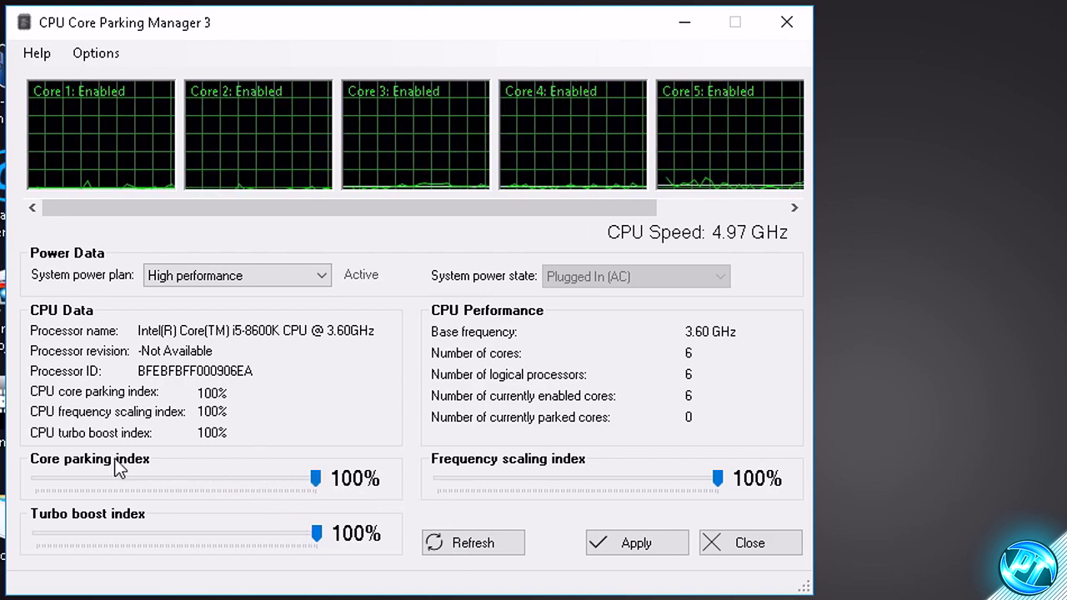
drag(313, 479, 350, 485)
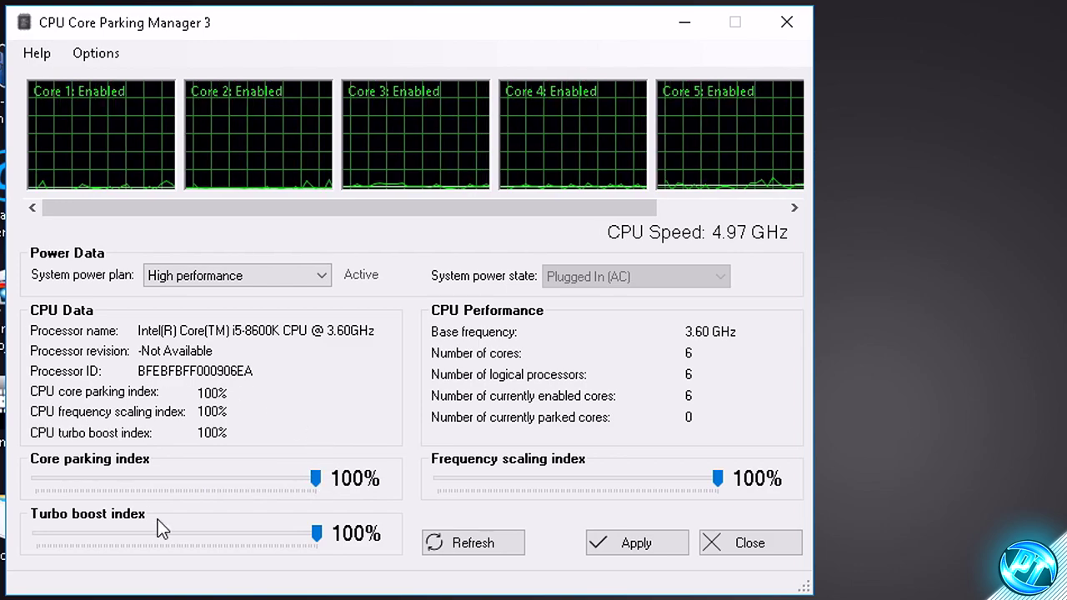
drag(319, 540, 357, 542)
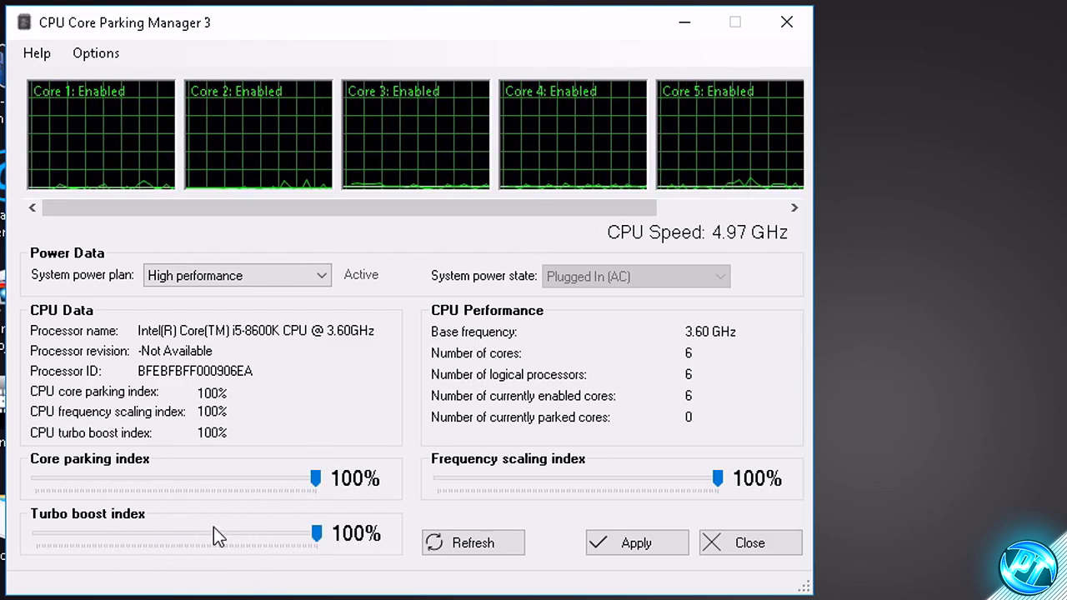
drag(716, 478, 754, 488)
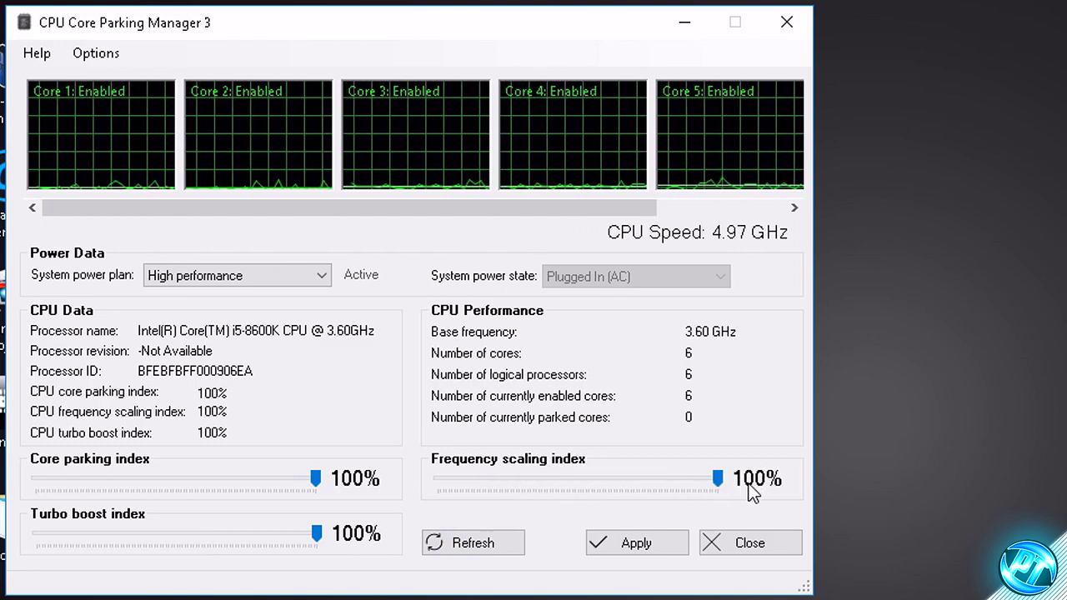
click(650, 541)
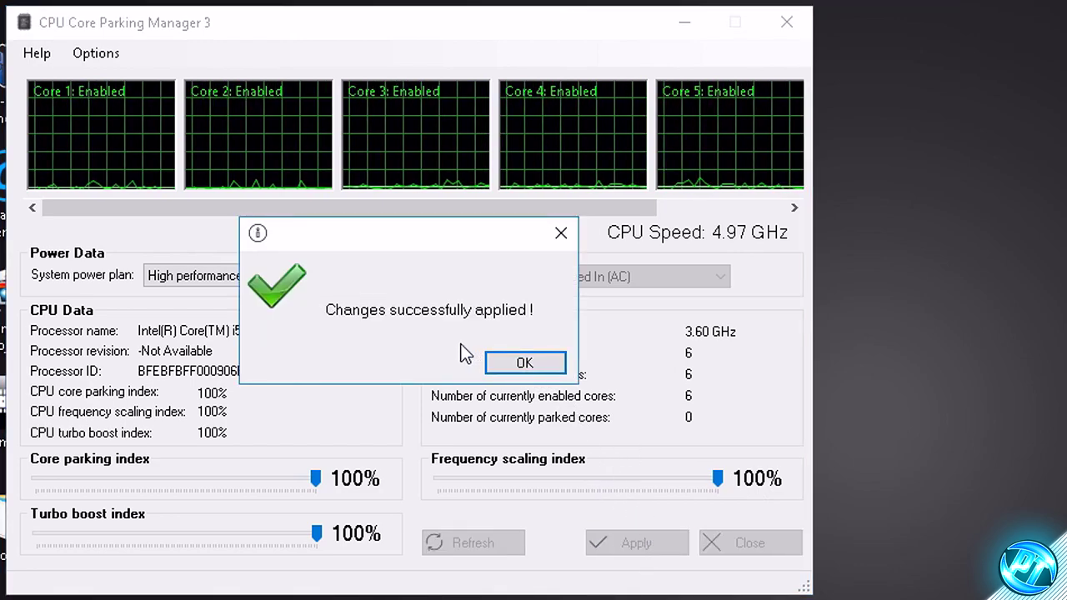
click(521, 363)
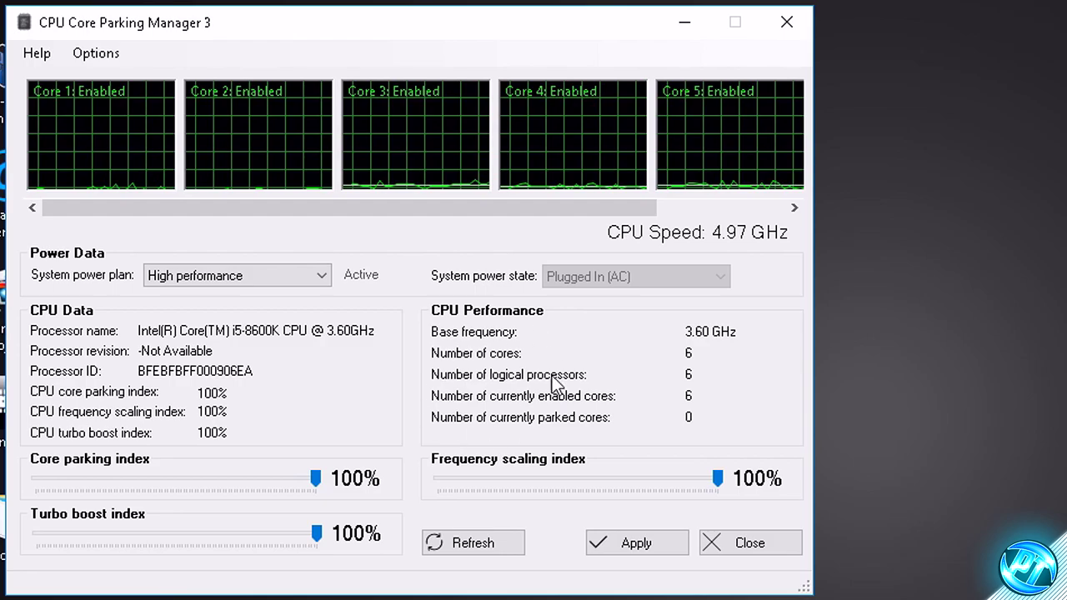
click(745, 543)
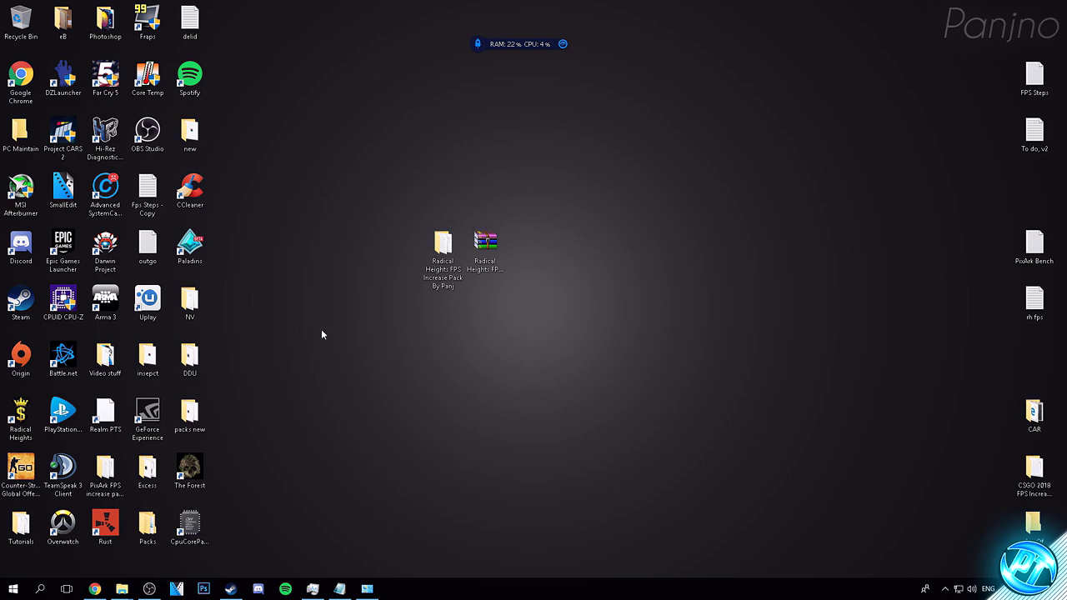
Switch to Chrome and examine the automatic driver update options on the GeForce drivers page and the AMD driver download page
click(95, 588)
click(158, 25)
click(156, 7)
click(59, 7)
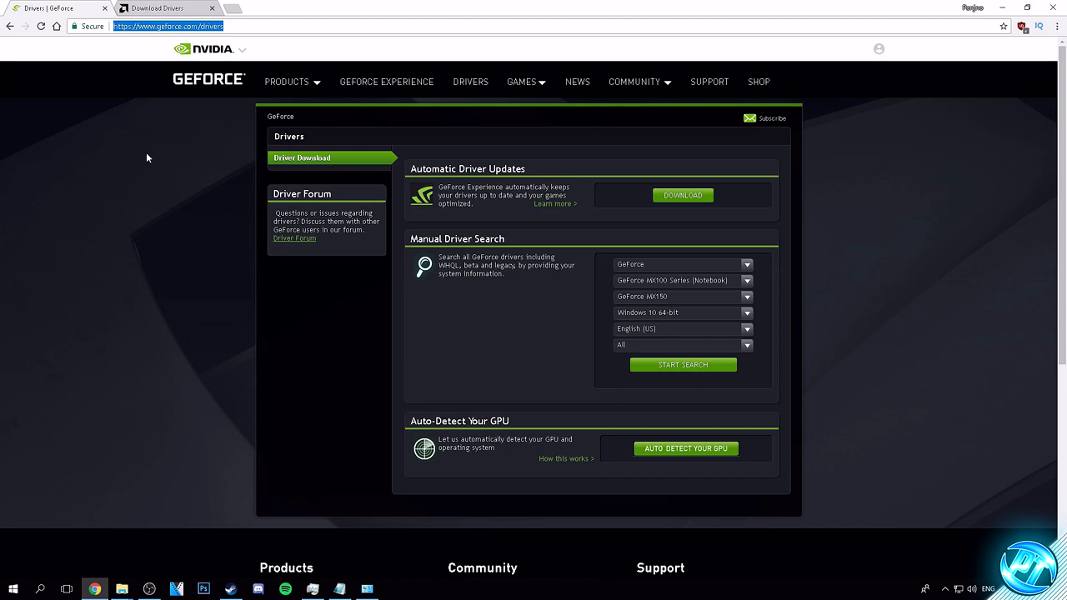
click(542, 174)
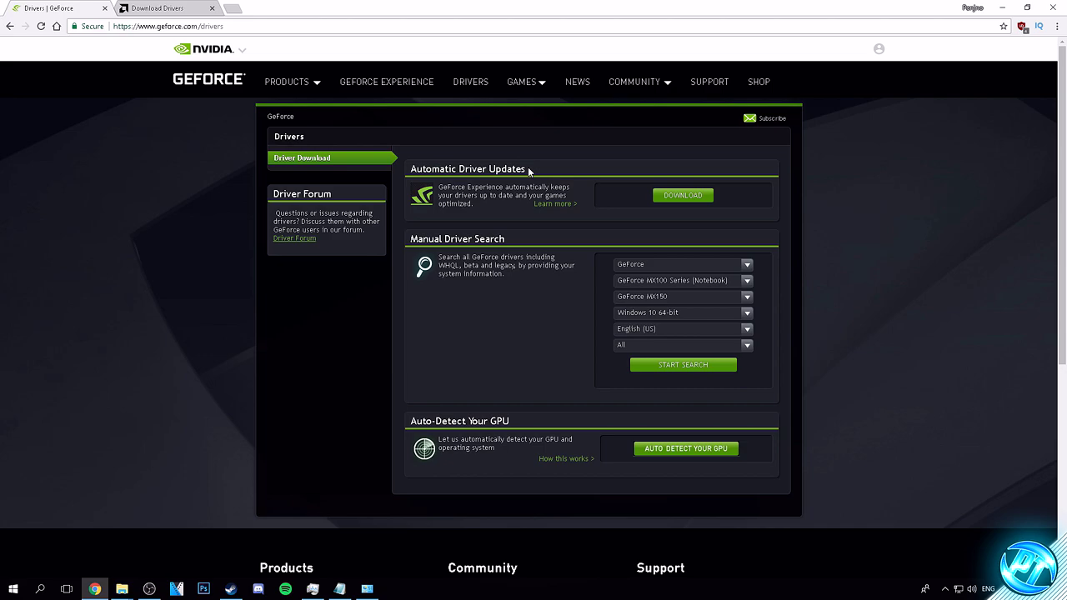
drag(426, 168, 537, 175)
click(498, 187)
key(ctrl+Tab)
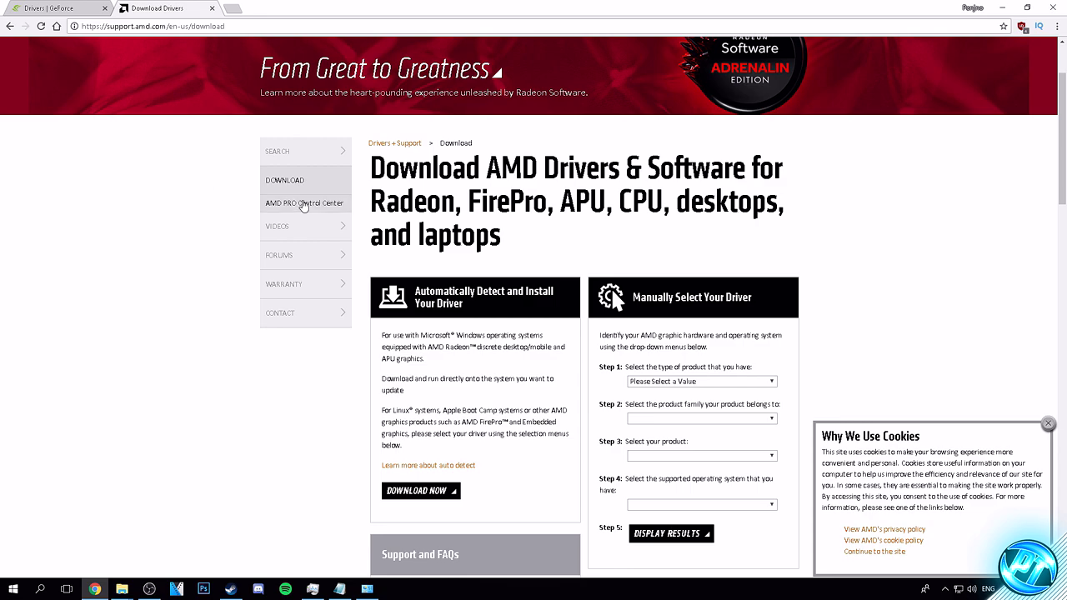
drag(433, 291, 553, 293)
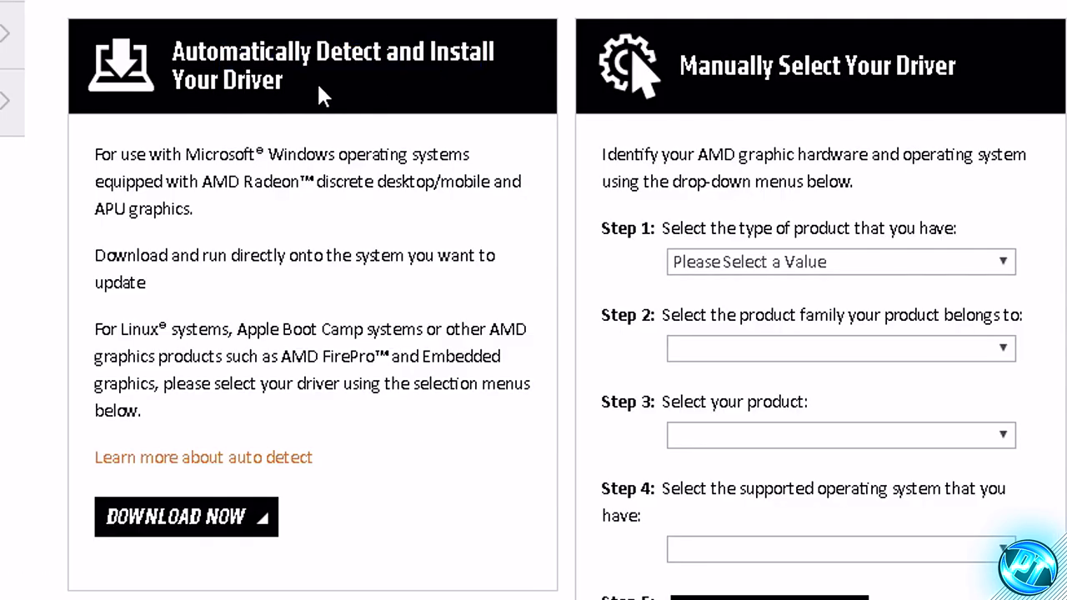
double_click(297, 80)
click(232, 385)
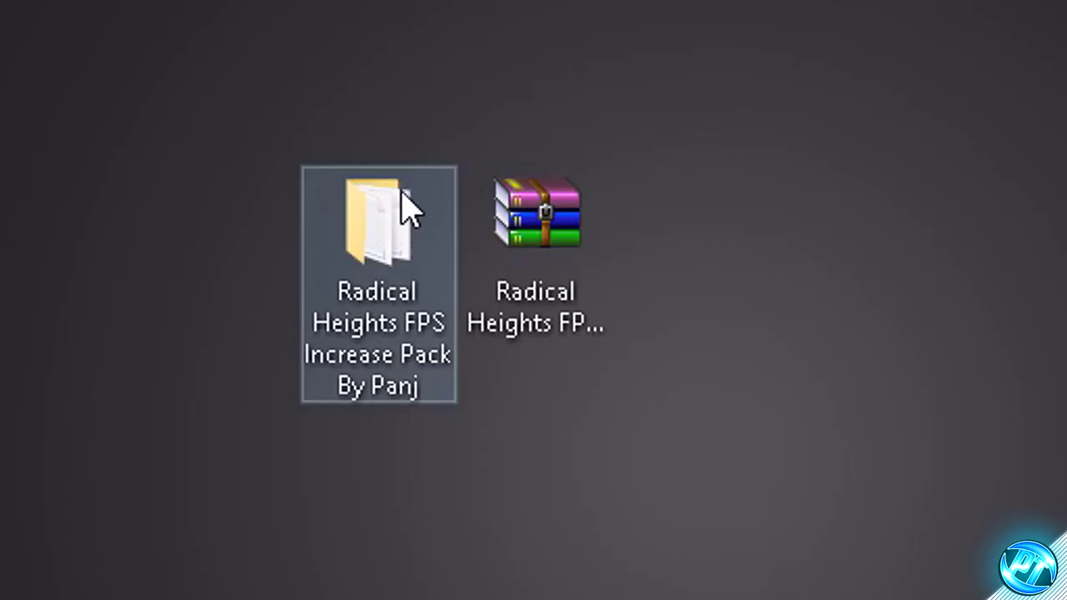
Open the nVidia Settings folder inside the Optimizations folder of the Radical Heights FPS Increase Pack on the desktop
double_click(449, 236)
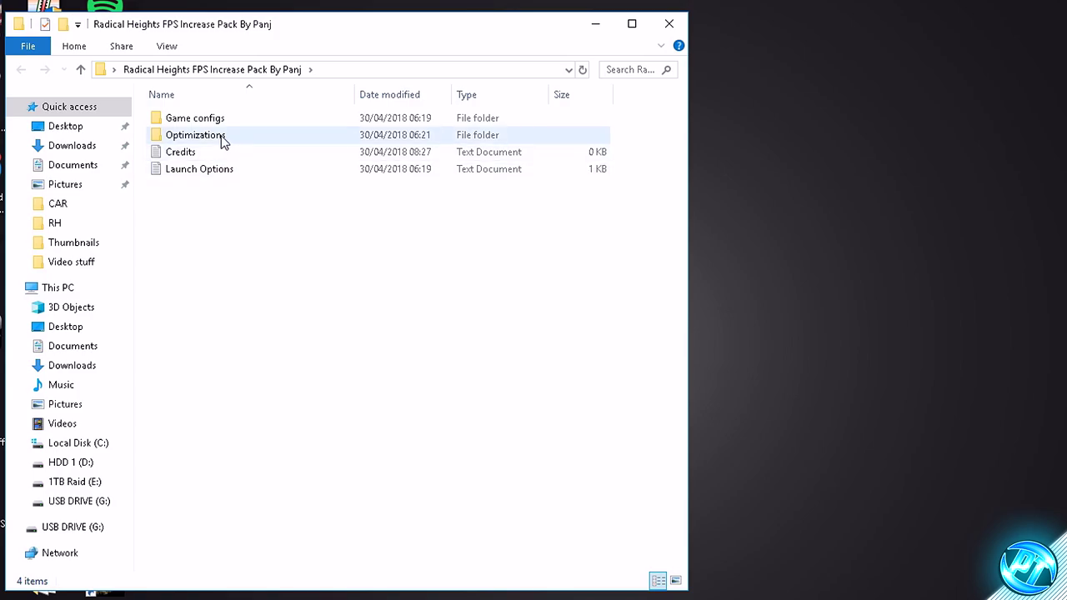
double_click(223, 138)
double_click(203, 121)
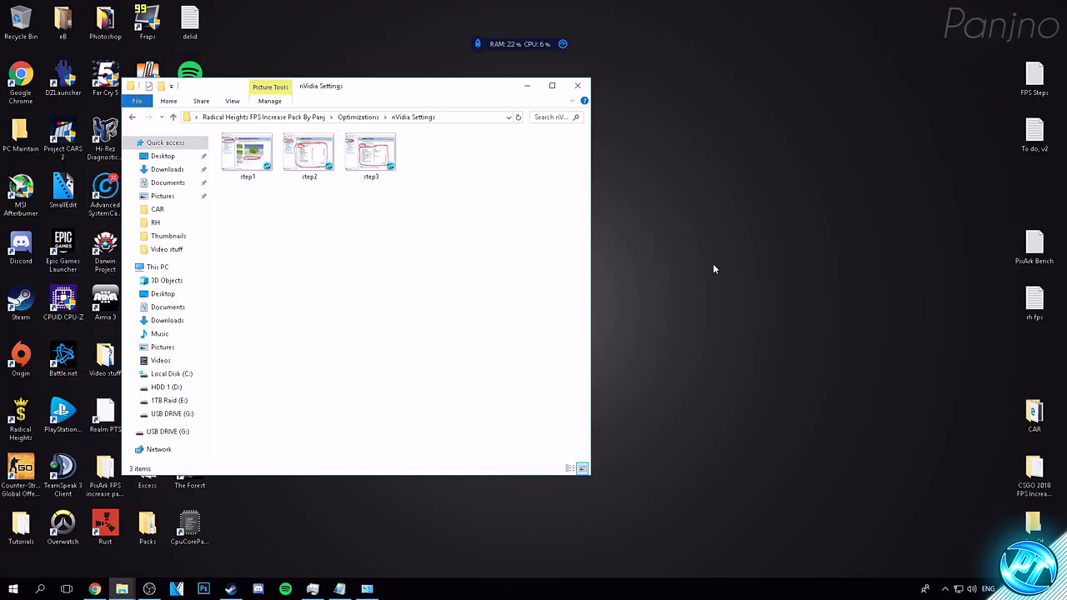
Open the NVIDIA Control Panel from the desktop and close the nVidia Settings folder window
right_click(705, 214)
right_click(658, 186)
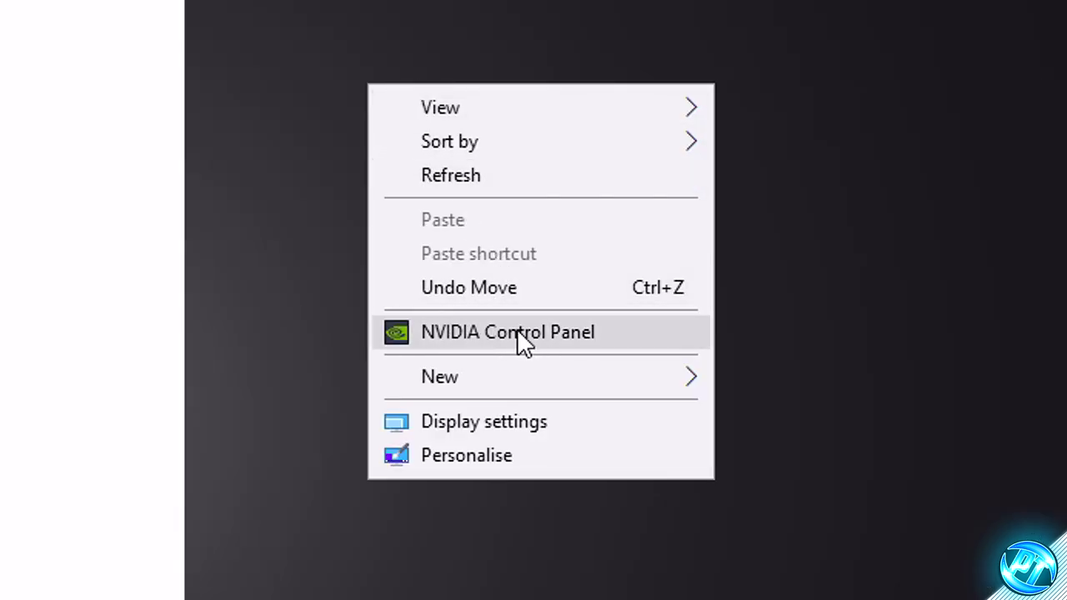
click(523, 334)
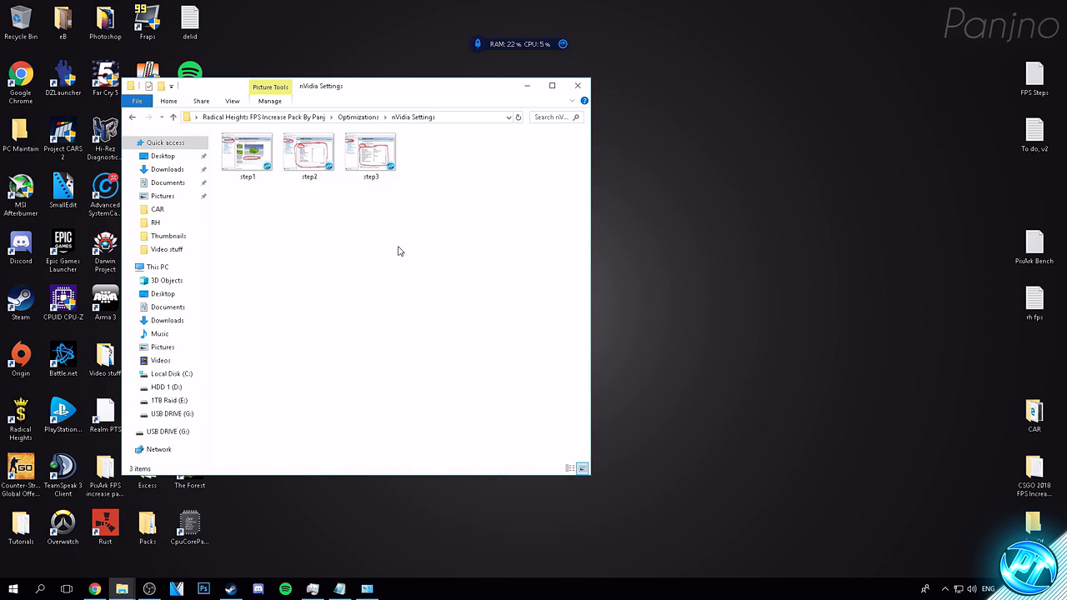
click(577, 85)
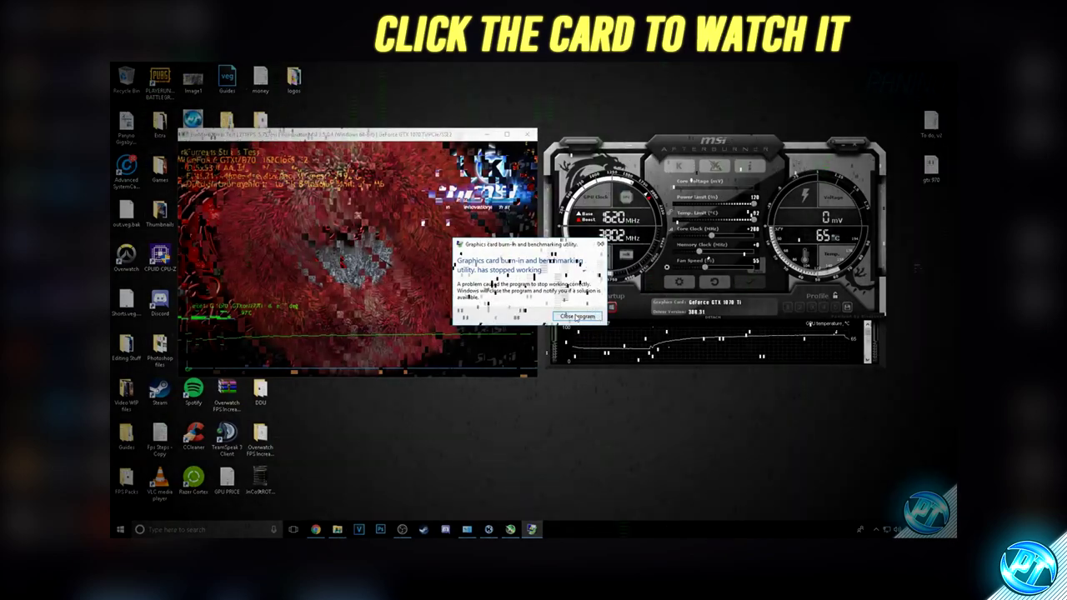
Close the crashed graphics card burn-in utility and lower the fan speed slightly in MSI Afterburner
click(578, 316)
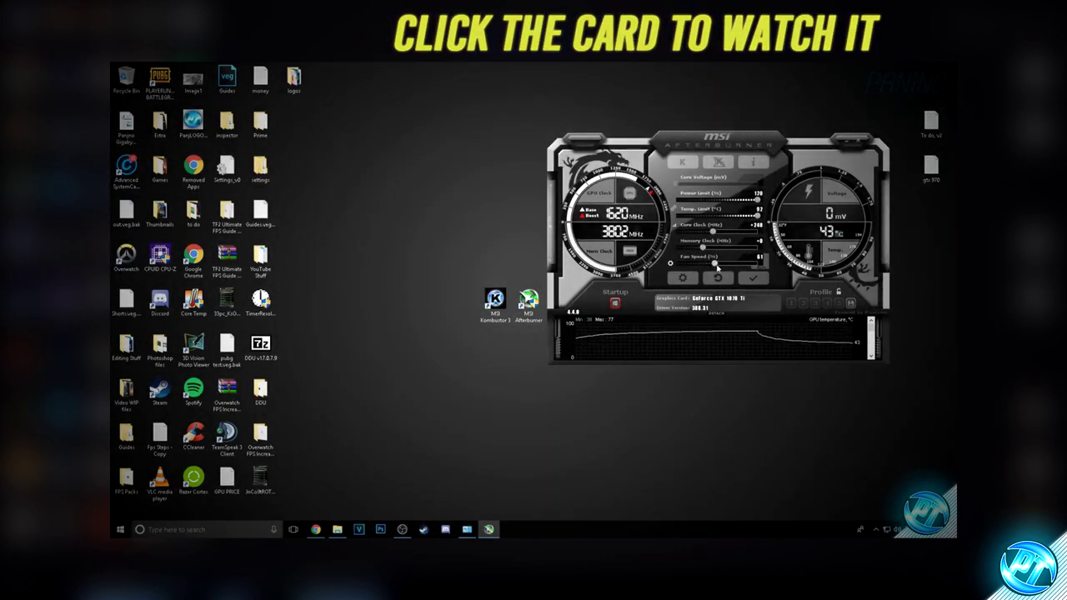
drag(715, 265, 710, 265)
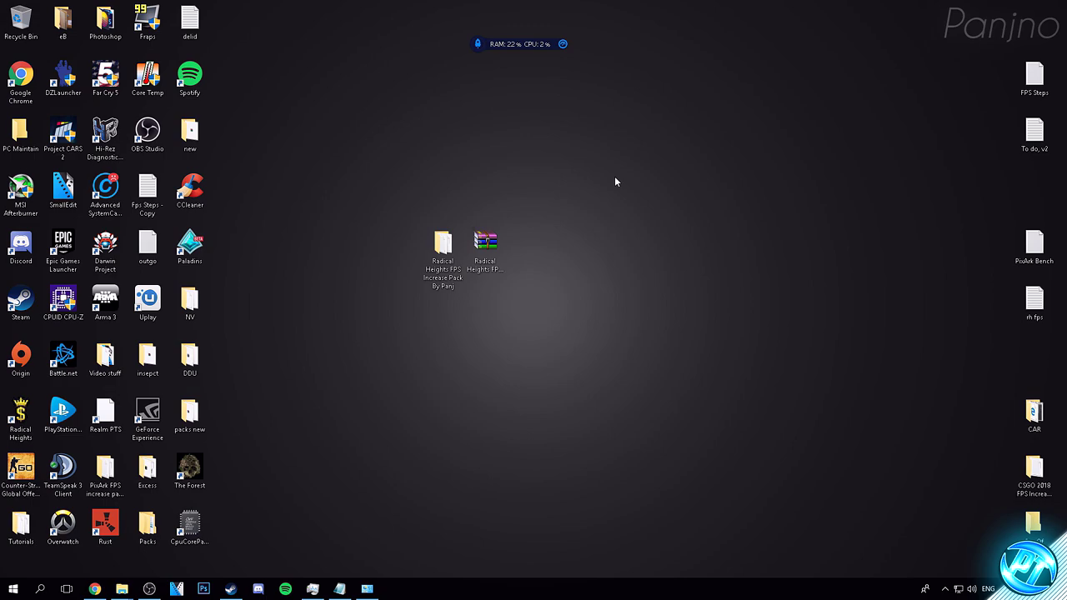
Restart the PC
click(13, 589)
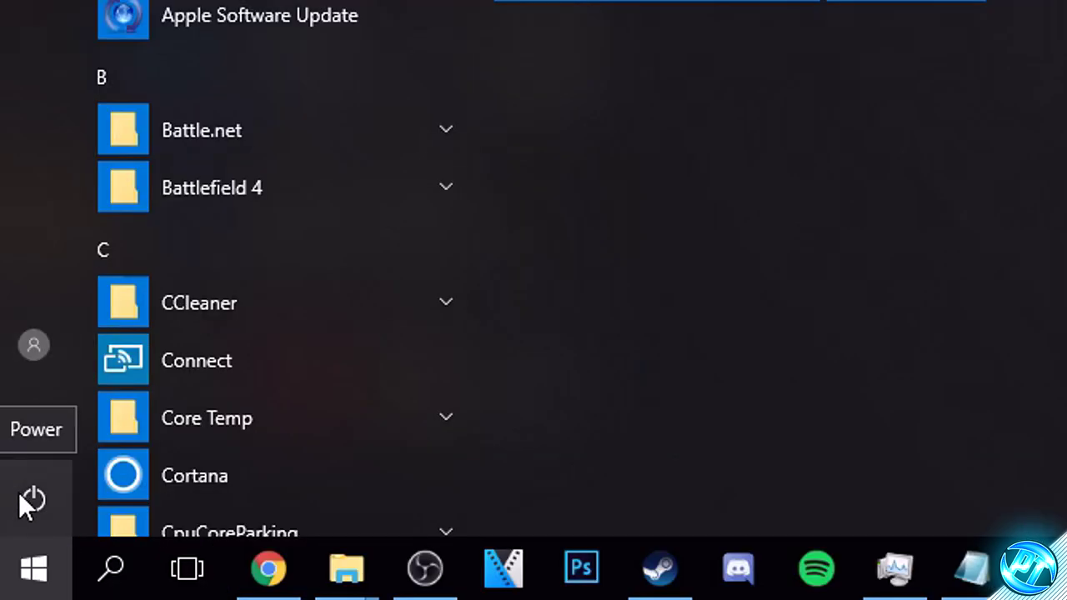
click(32, 502)
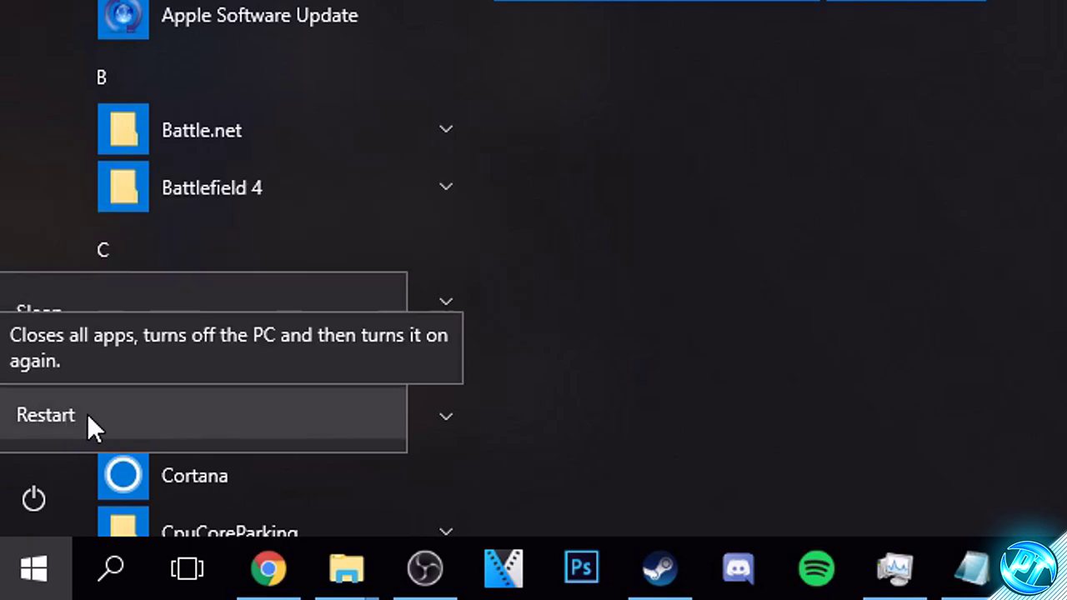
click(88, 419)
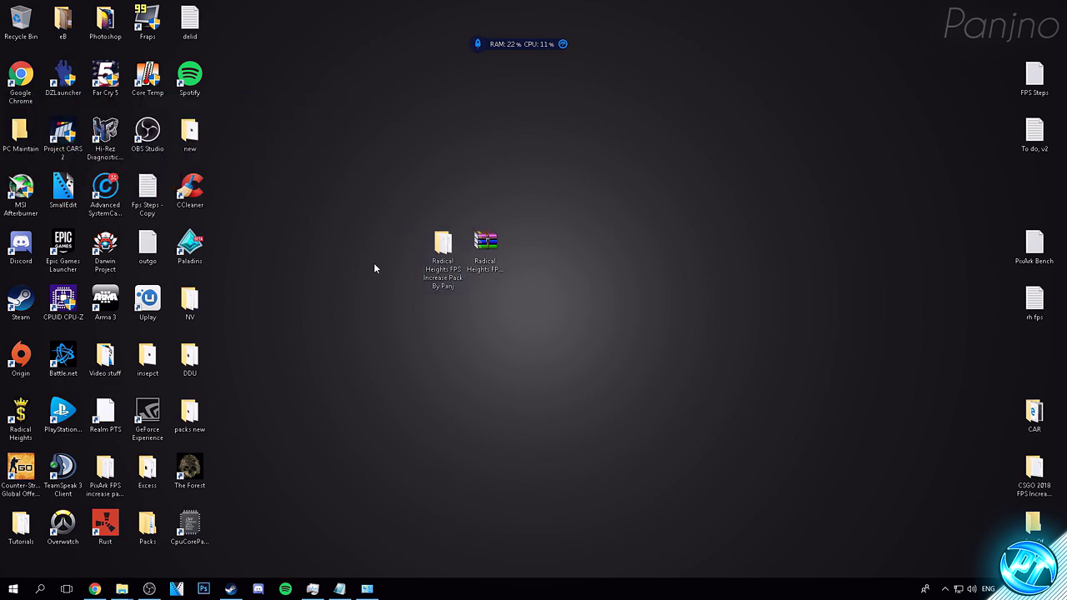
Move the TimerResolution application from the pack's Optimizations folder to the desktop beside the Radical Heights archive
double_click(441, 249)
double_click(208, 139)
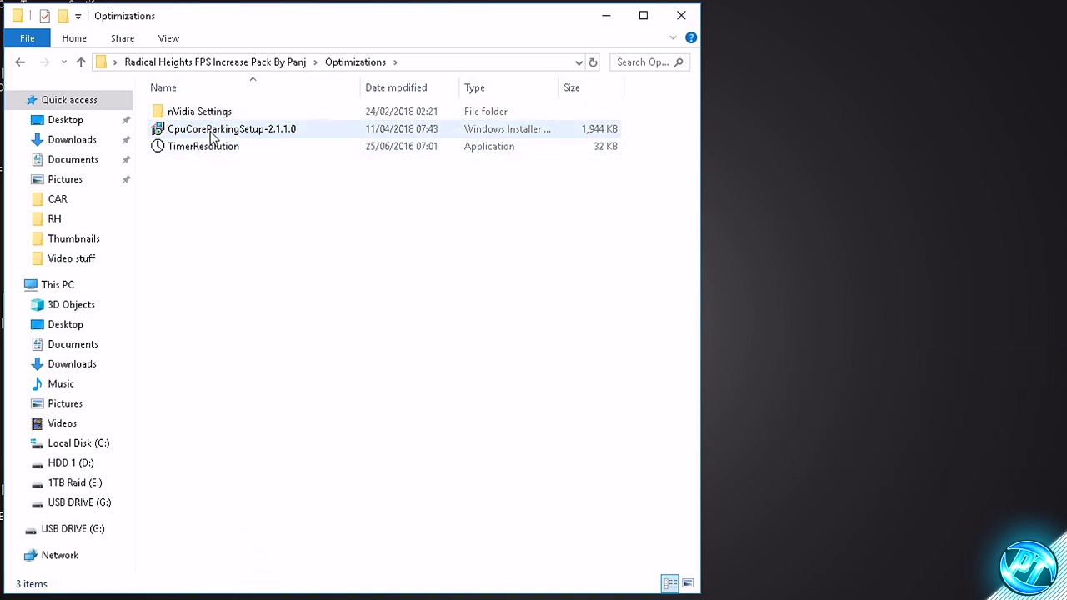
click(202, 150)
drag(208, 150, 741, 205)
drag(754, 146, 575, 233)
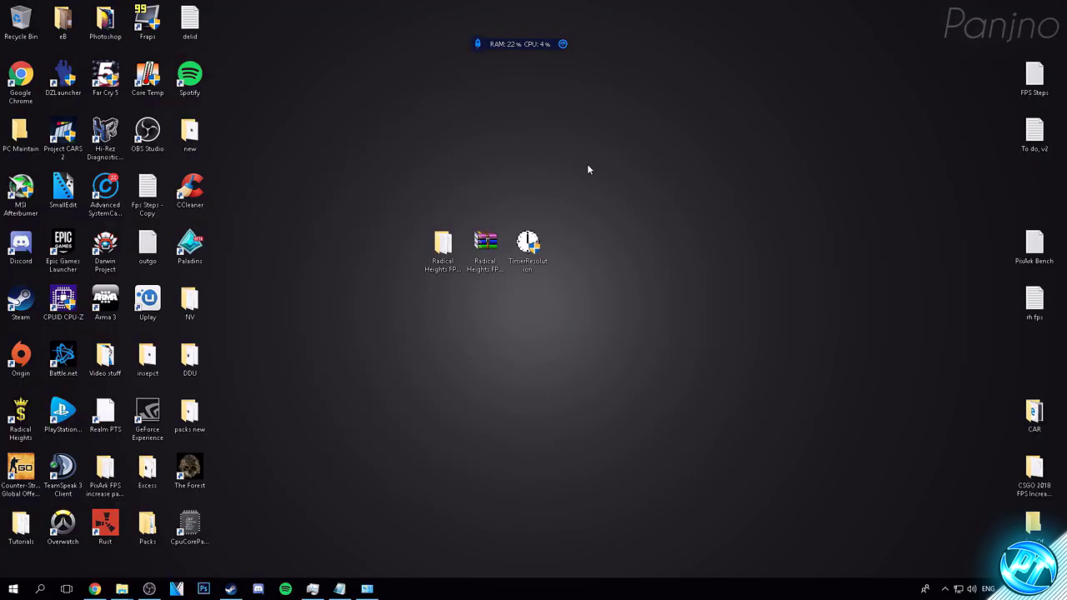
Run TimerResolution from the desktop, set the timer resolution to Maximum and minimise its window
double_click(536, 243)
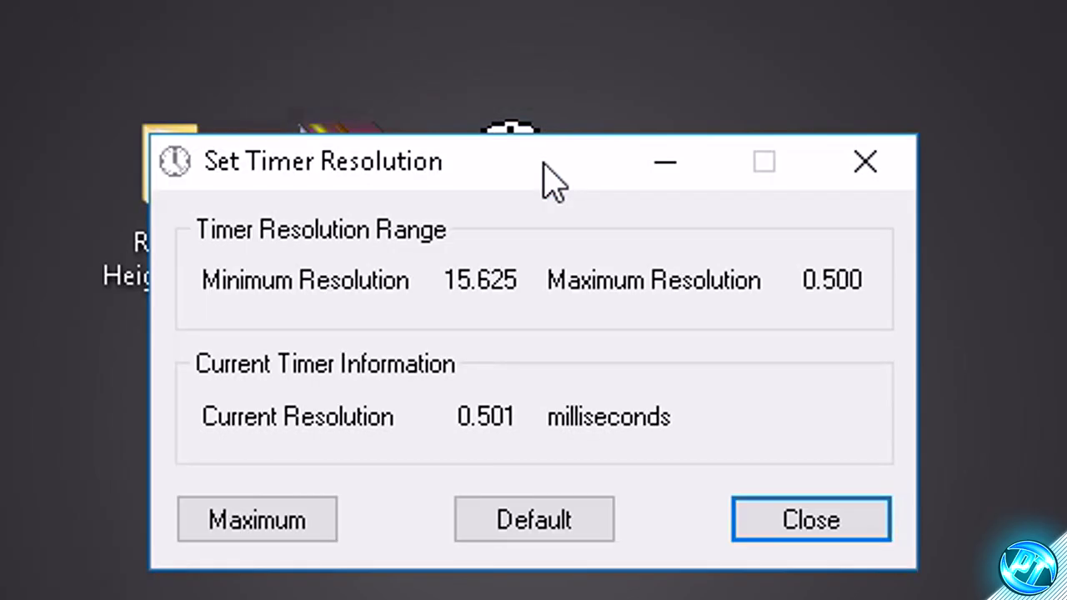
click(282, 515)
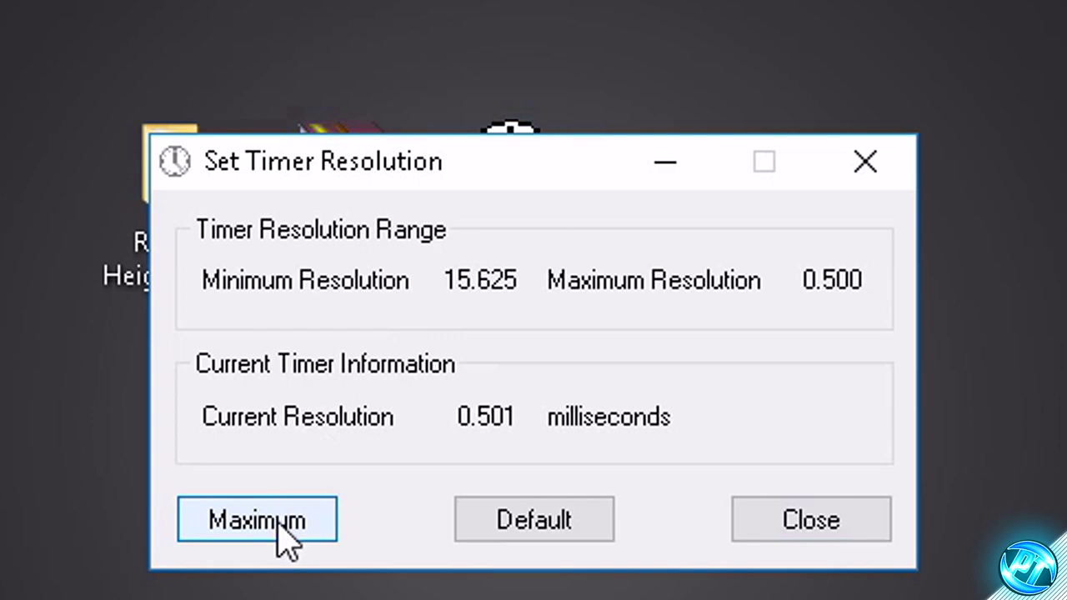
click(650, 179)
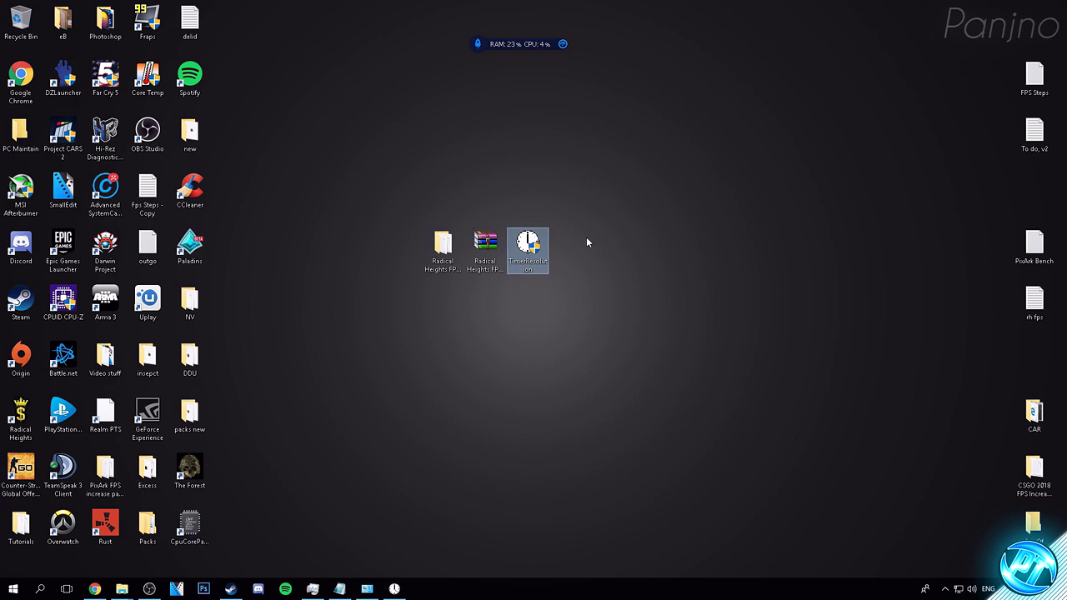
Restore the minimised Set Timer Resolution window and close it
click(394, 588)
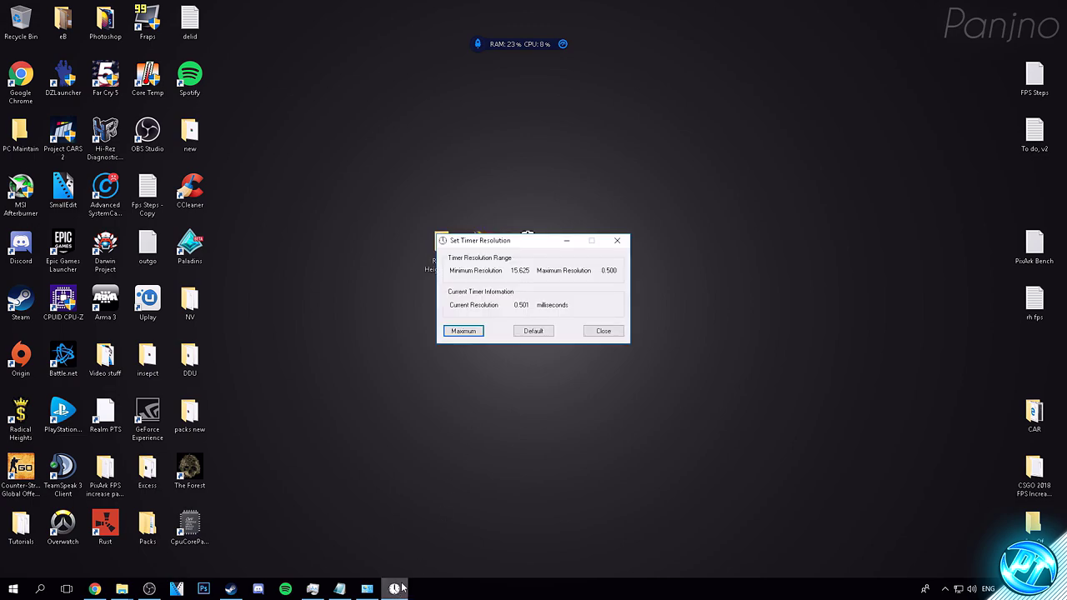
click(553, 414)
click(818, 97)
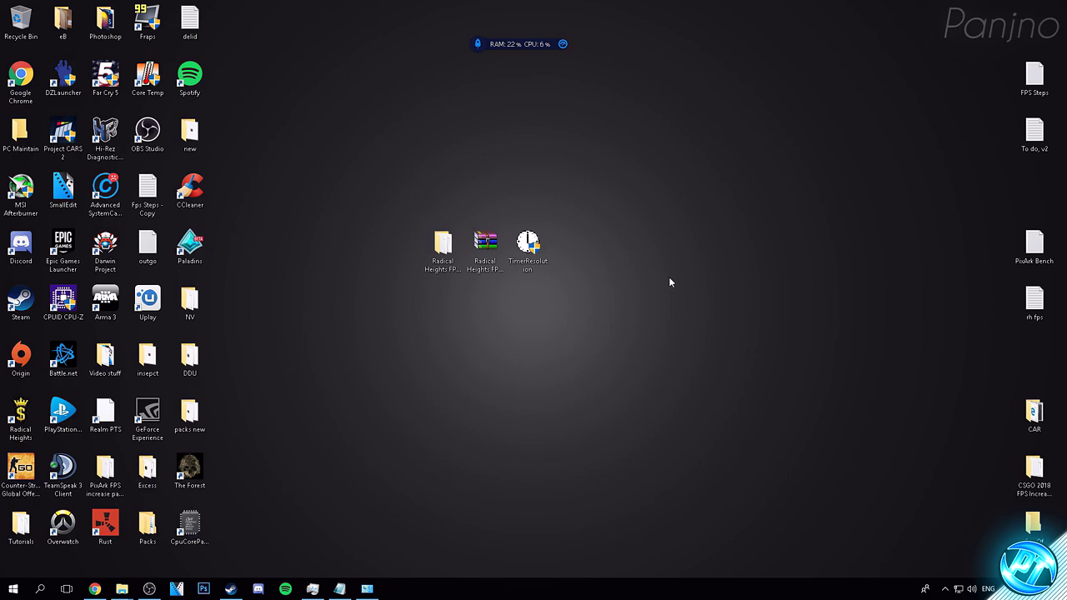
Relaunch TimerResolution, apply the Maximum resolution again and leave it running minimised
double_click(527, 246)
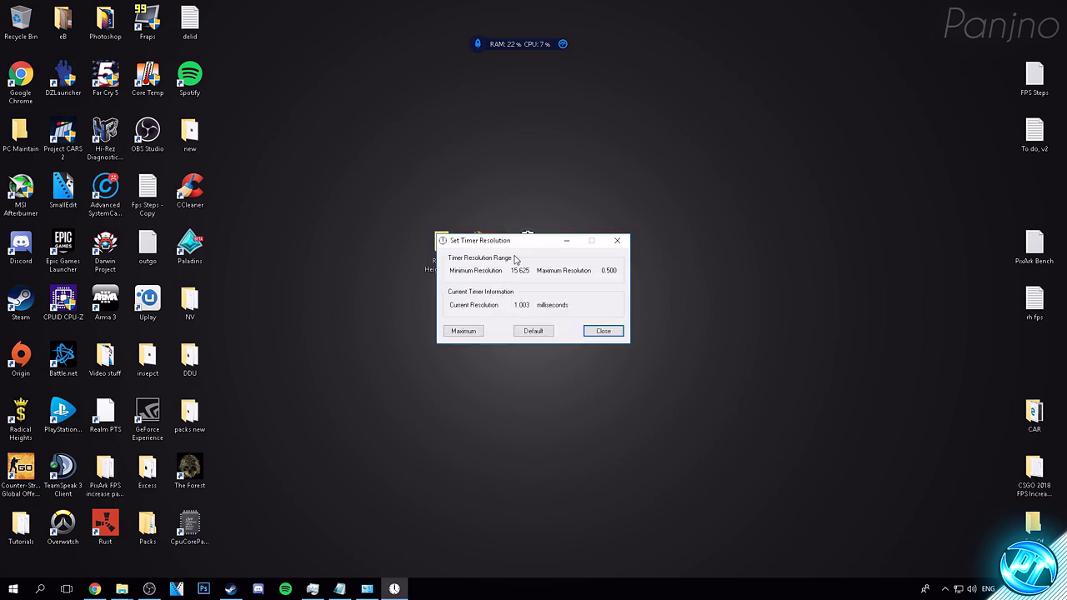
click(467, 331)
click(567, 241)
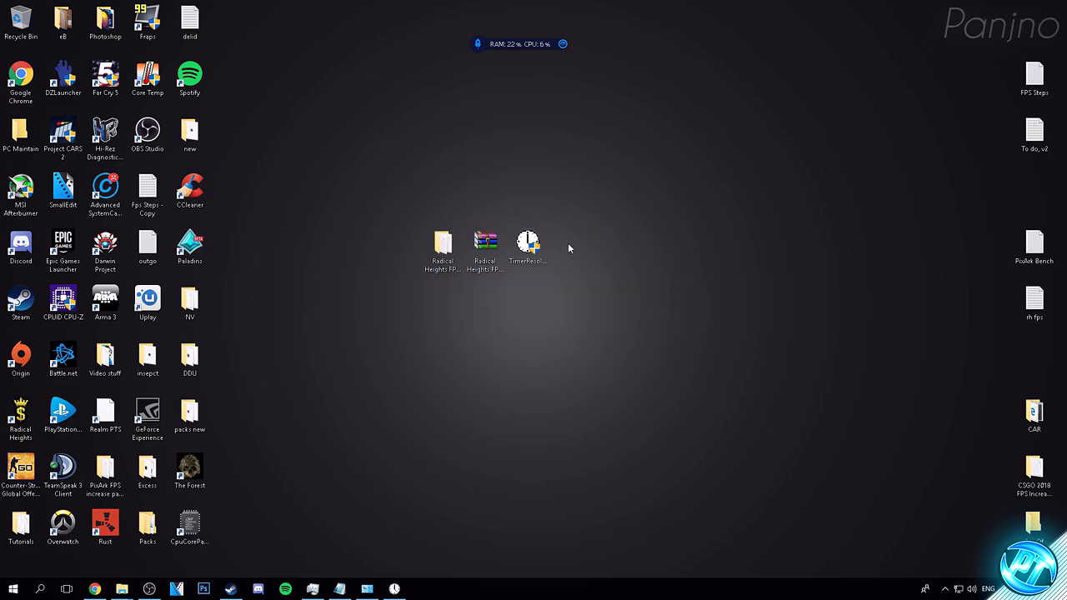
Switch to Steam and launch Radical Heights from the library
key(alt+Tab)
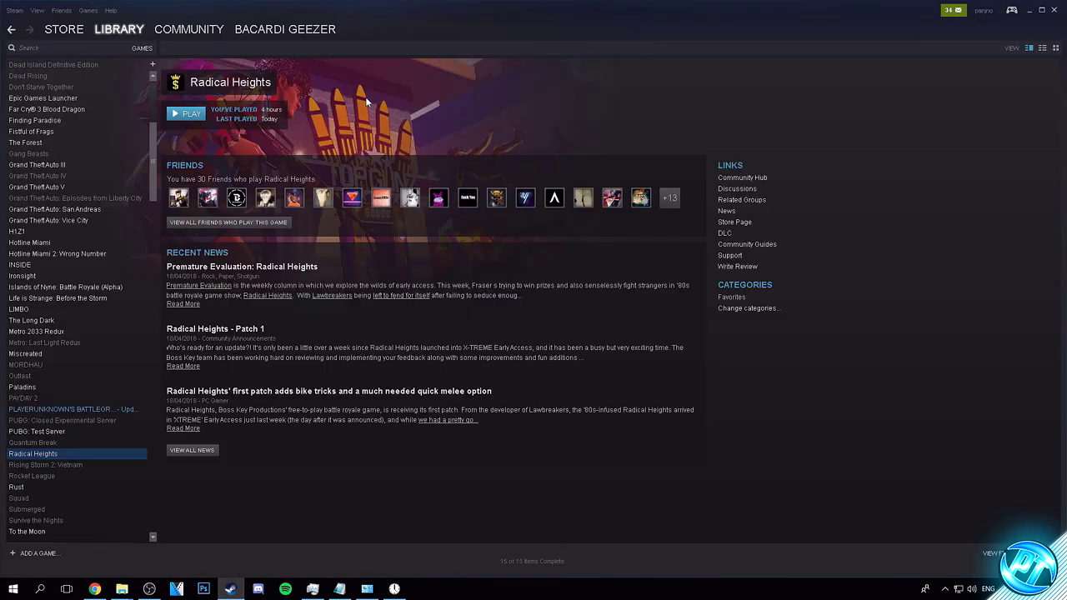
click(188, 113)
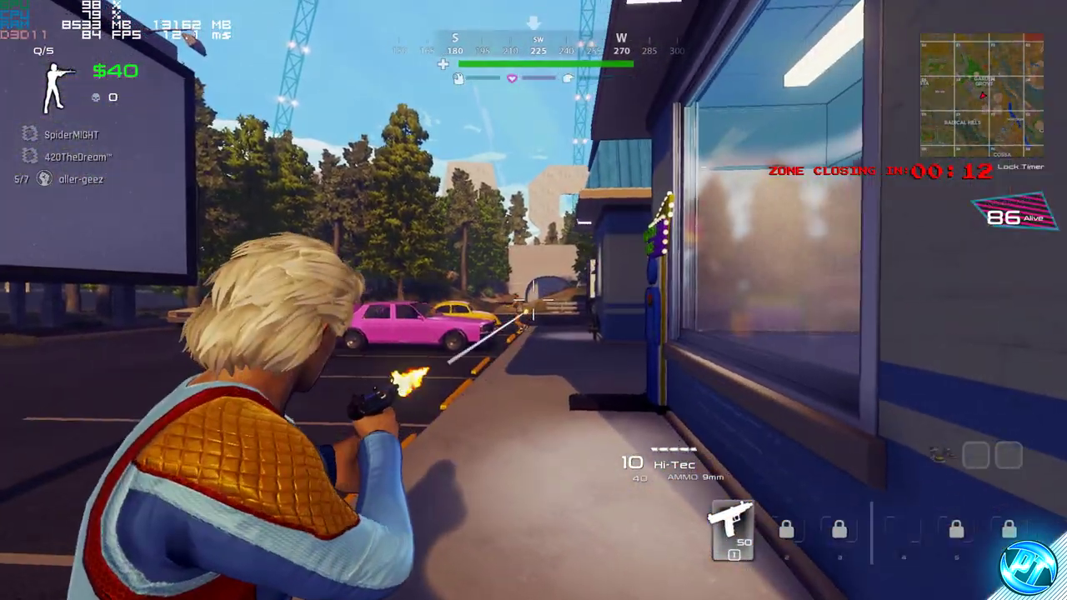
click(534, 313)
key(r)
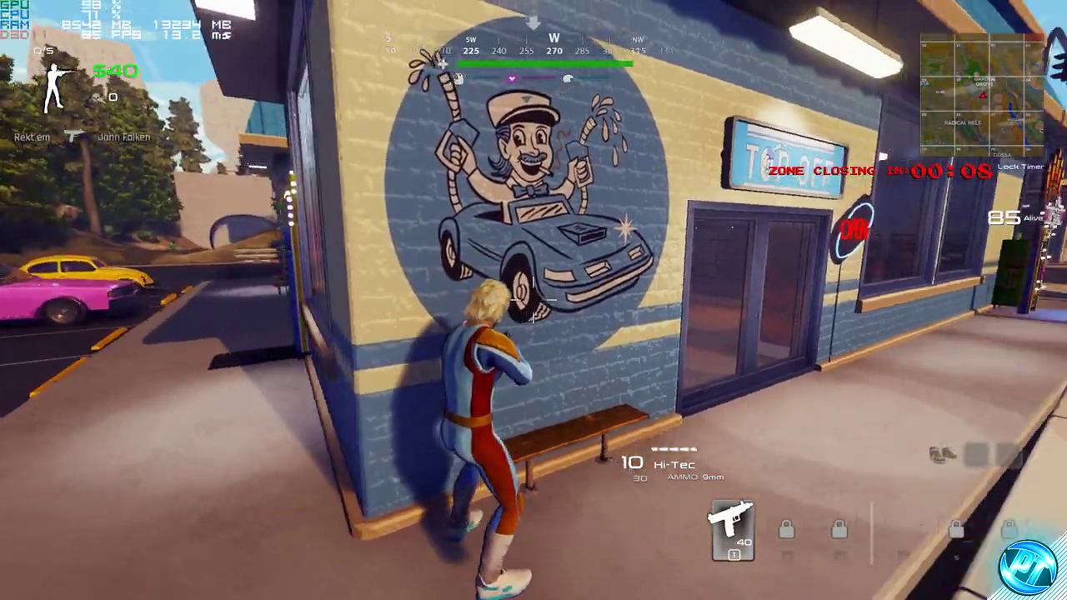
click(533, 300)
click(534, 300)
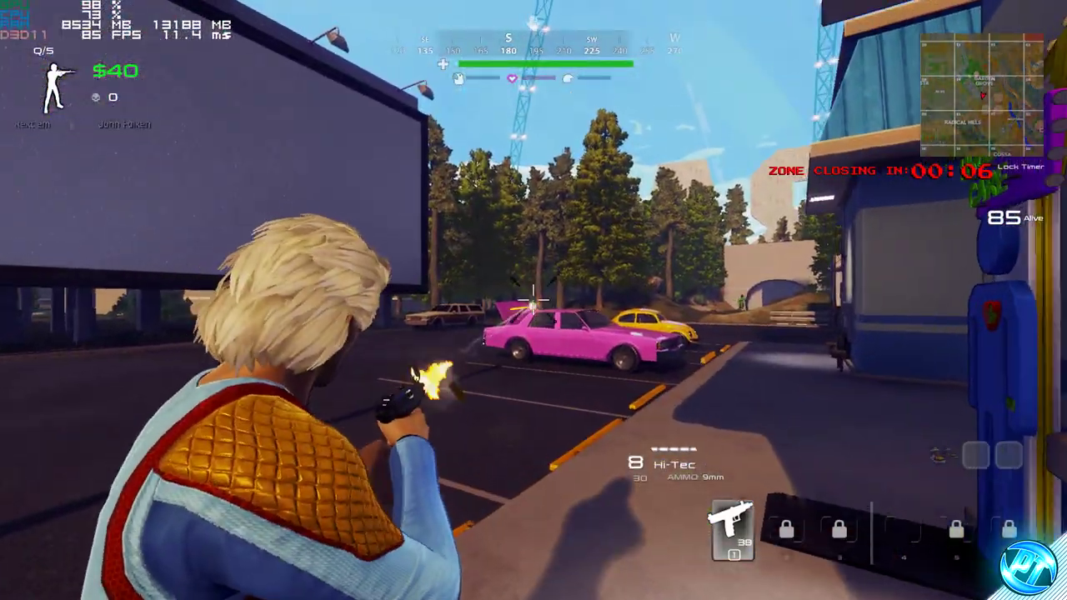
click(533, 300)
click(533, 300)
key(w)
key(r)
key(w)
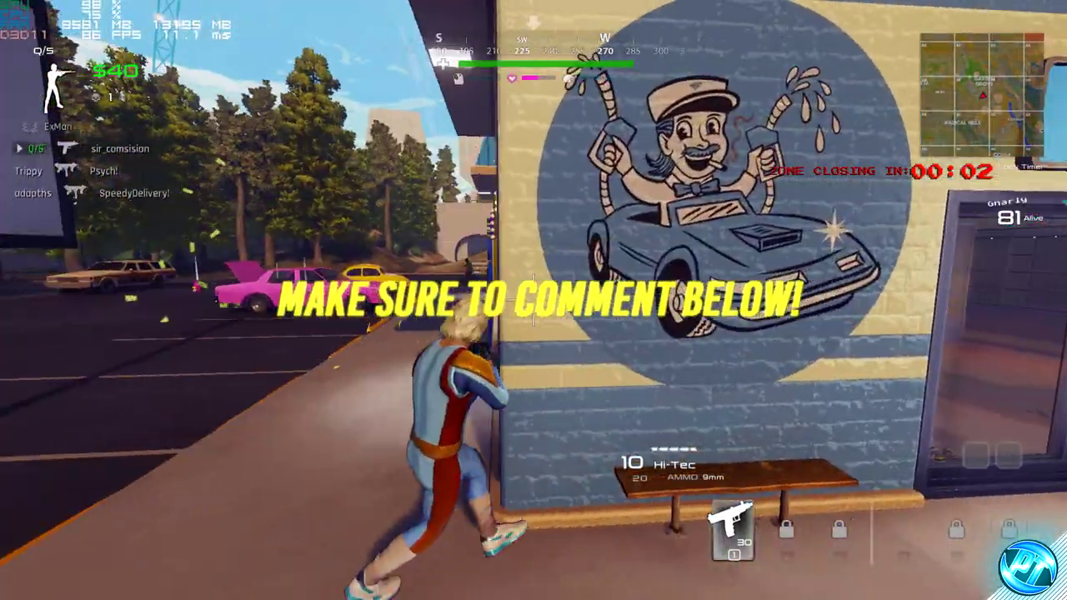
key(c)
click(533, 300)
click(534, 300)
click(534, 300)
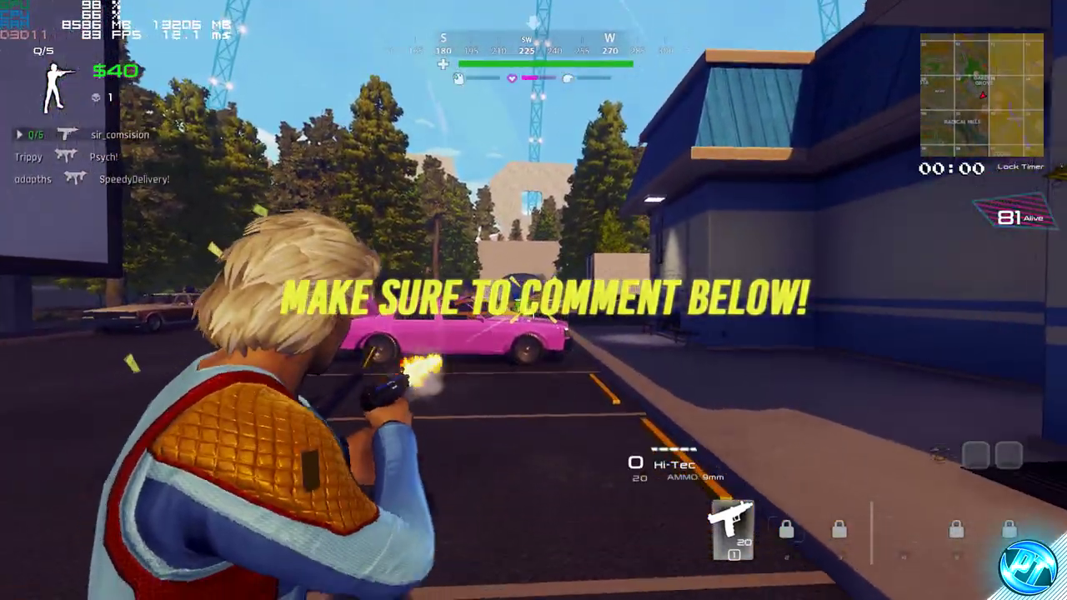
key(r)
key(w)
key(c)
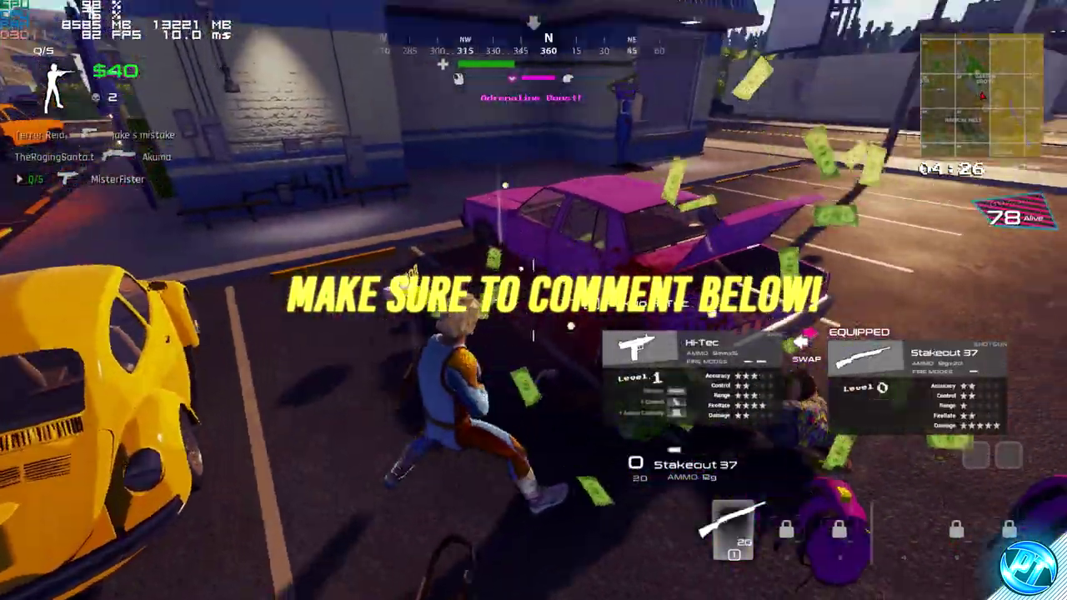
key(r)
key(w)
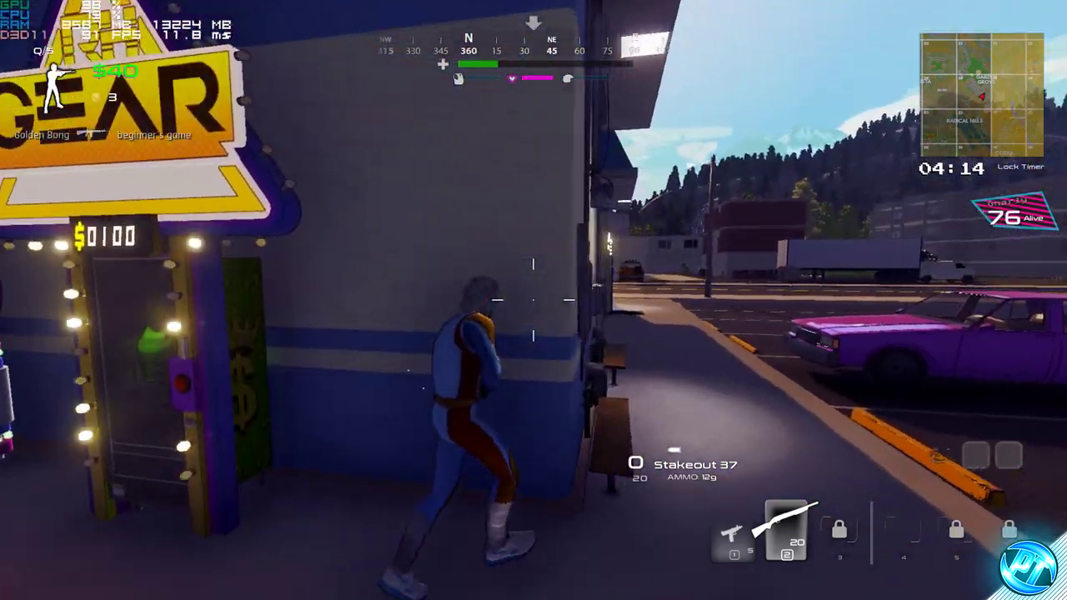
key(w)
key(a)
key(r)
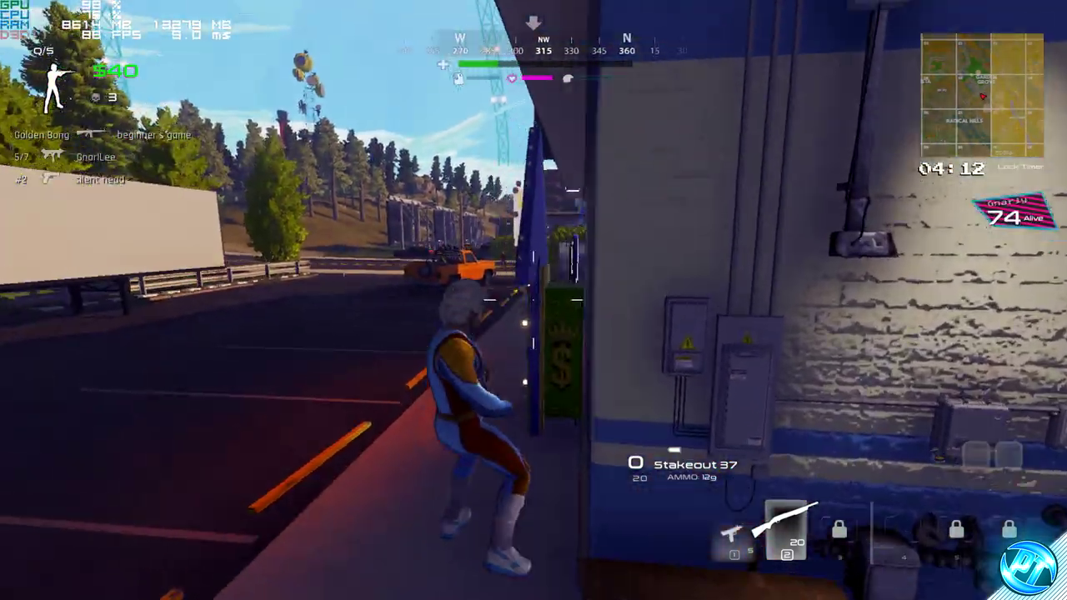
key(ctrl)
key(w)
key(a)
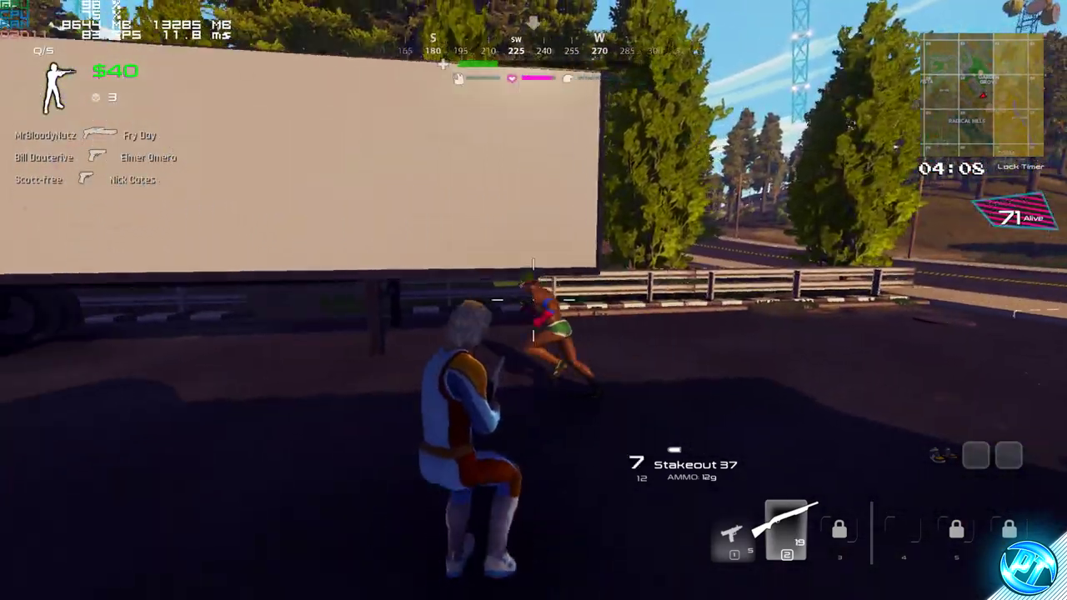
key(a)
key(w)
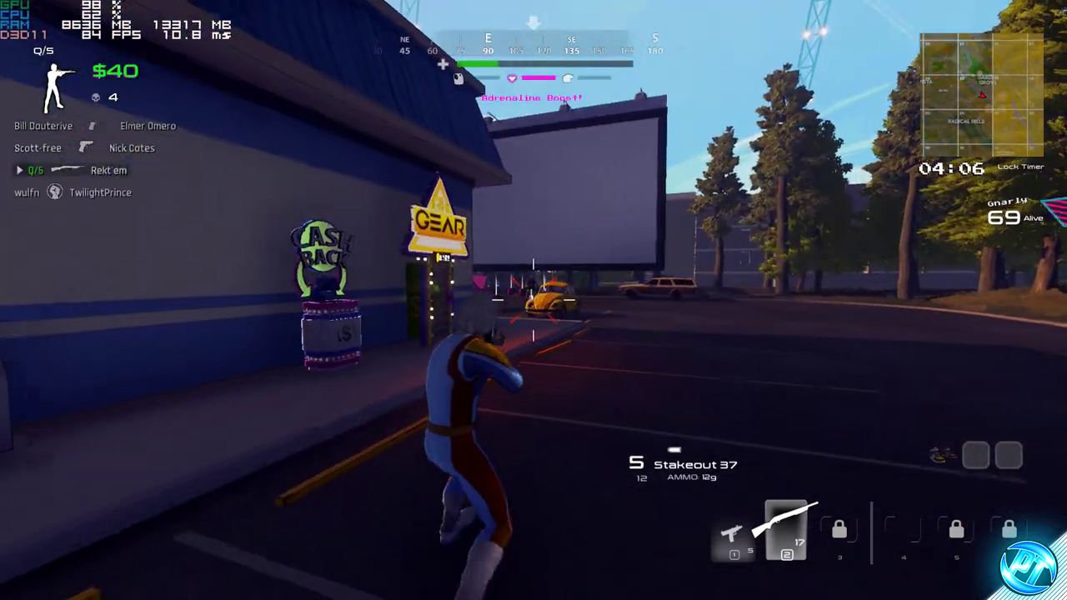
key(r)
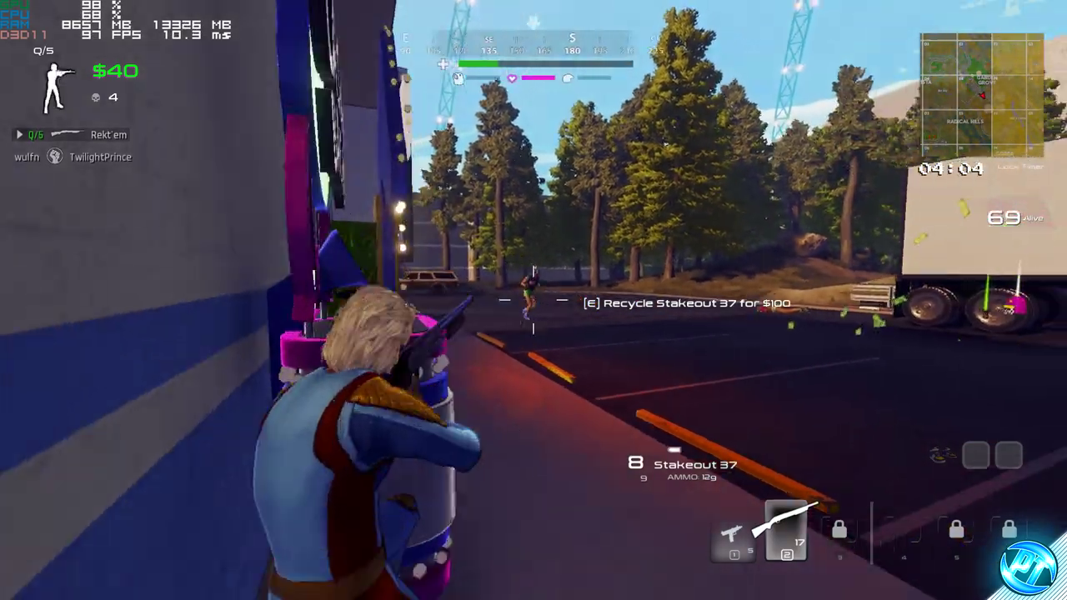
click(533, 300)
click(534, 300)
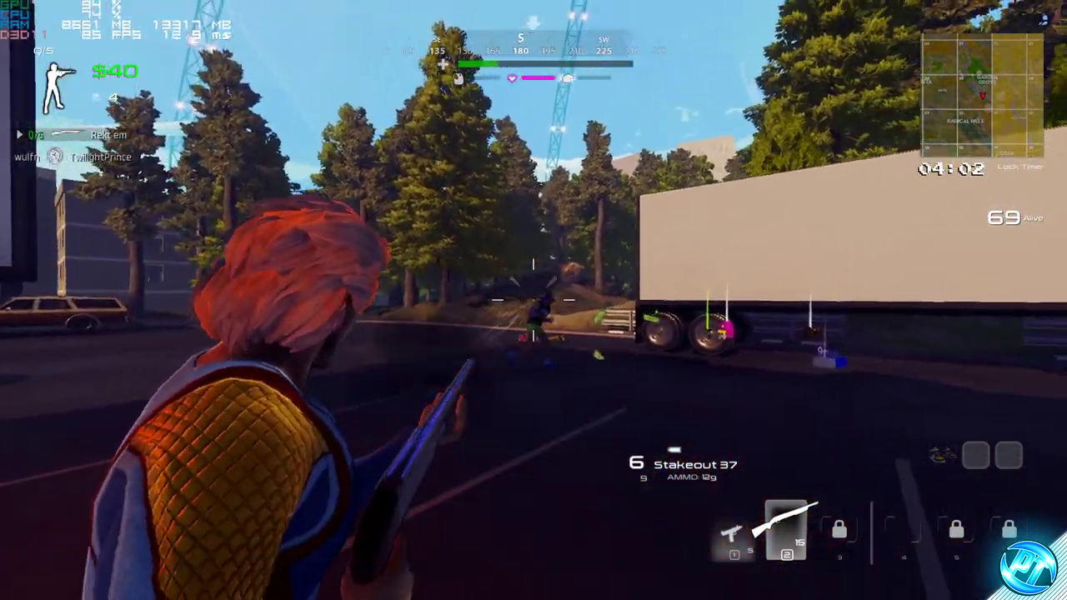
click(534, 300)
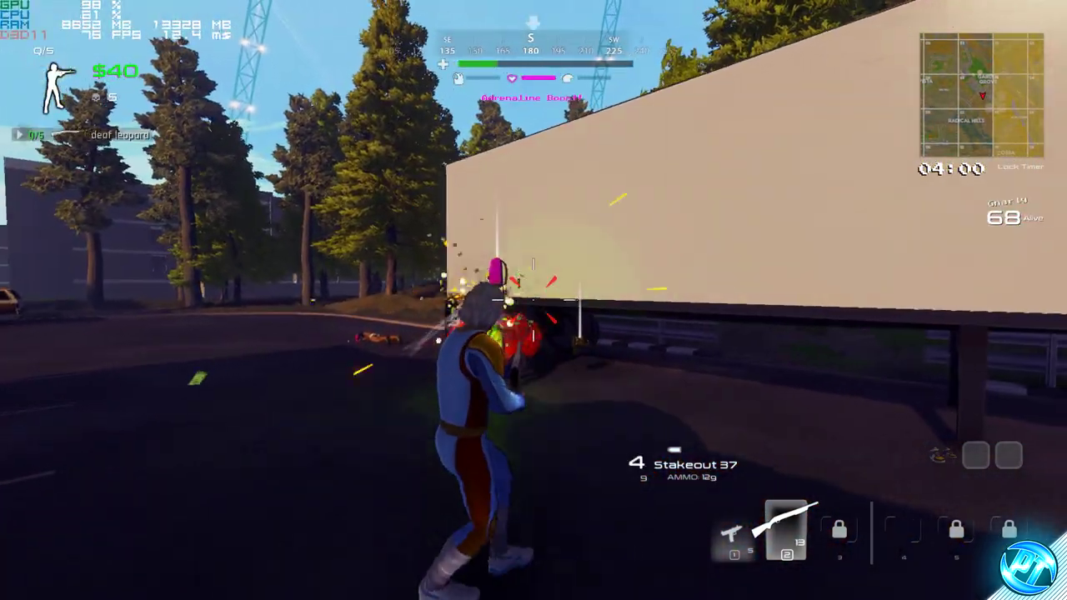
key(w)
key(r)
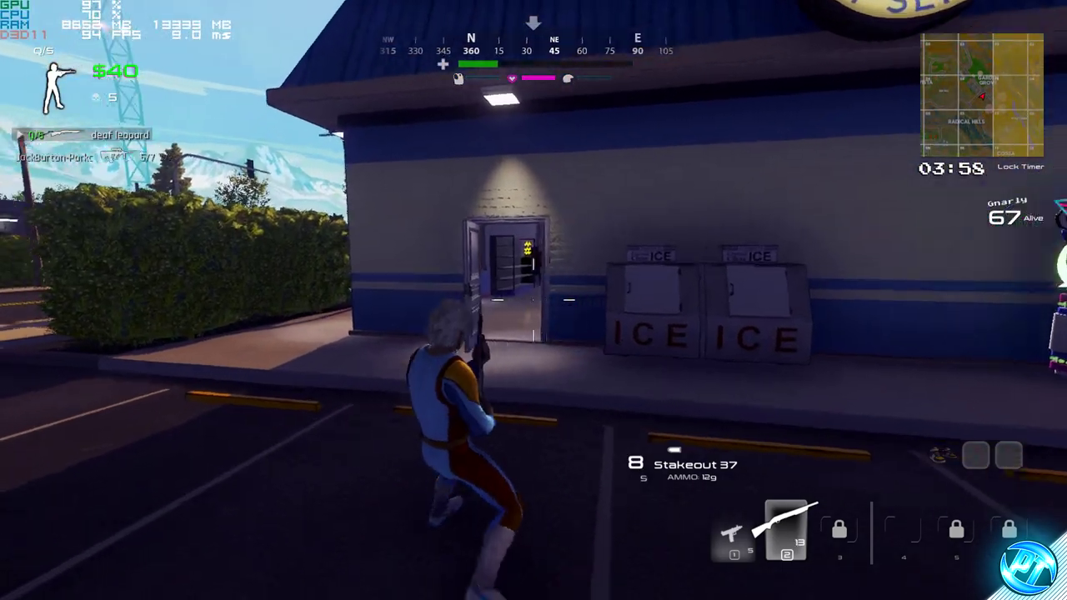
key(w)
key(e)
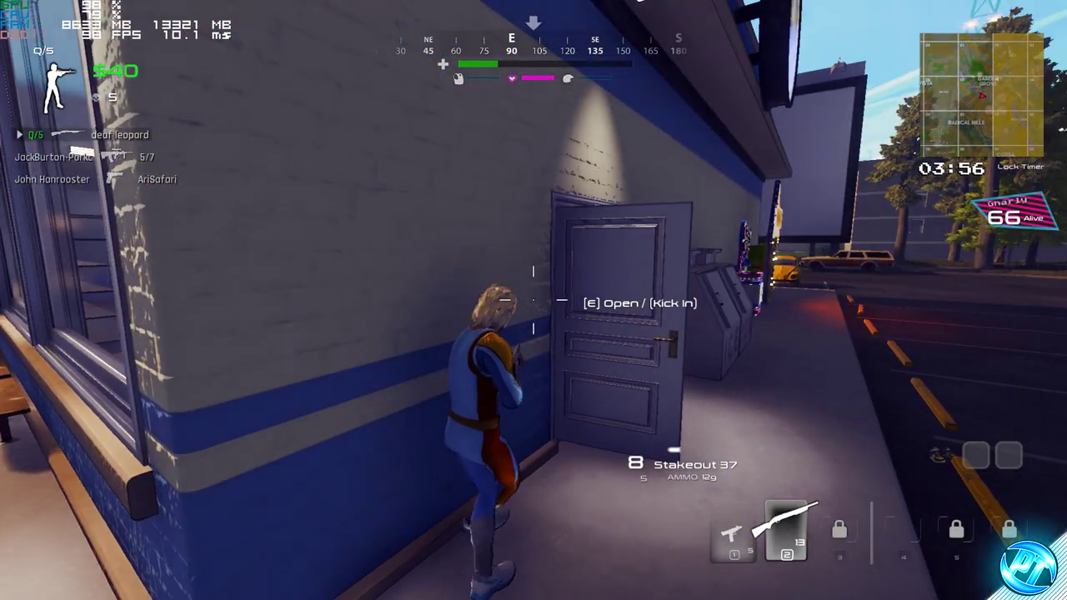
key(w)
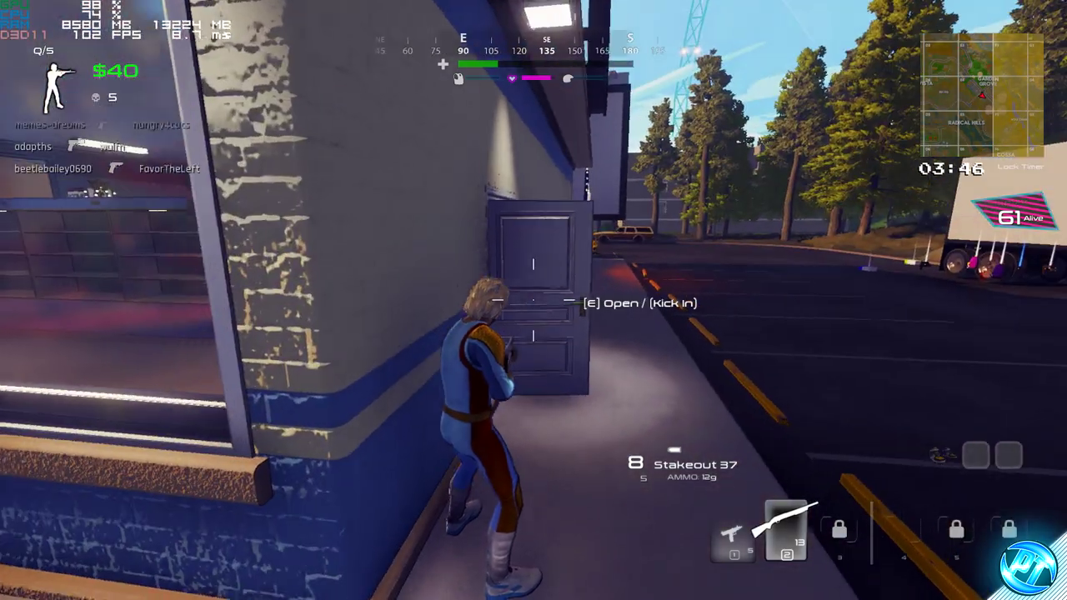
key(e)
key(w)
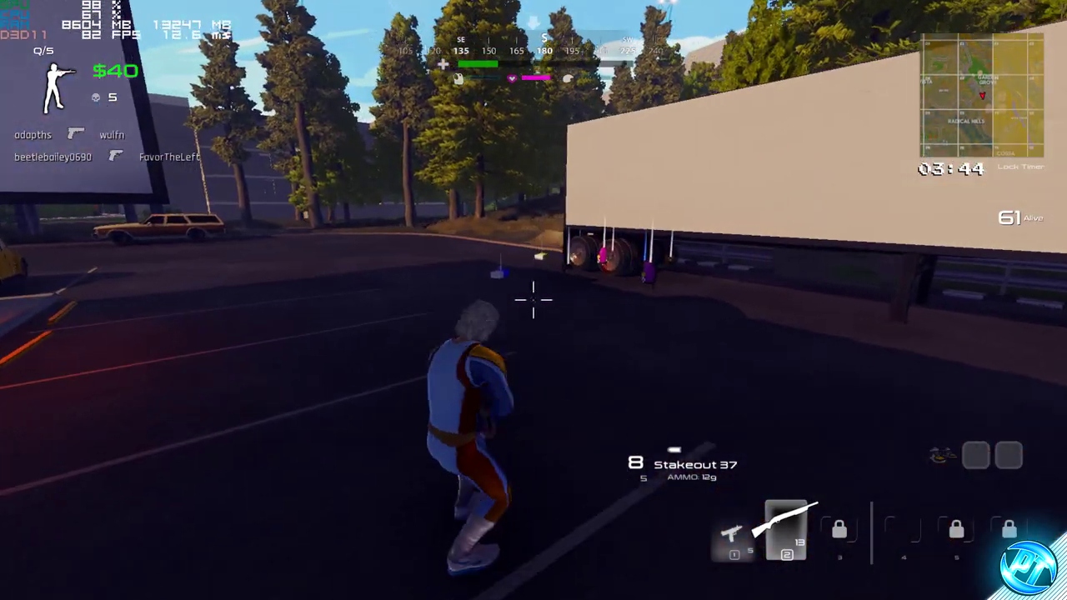
key(1)
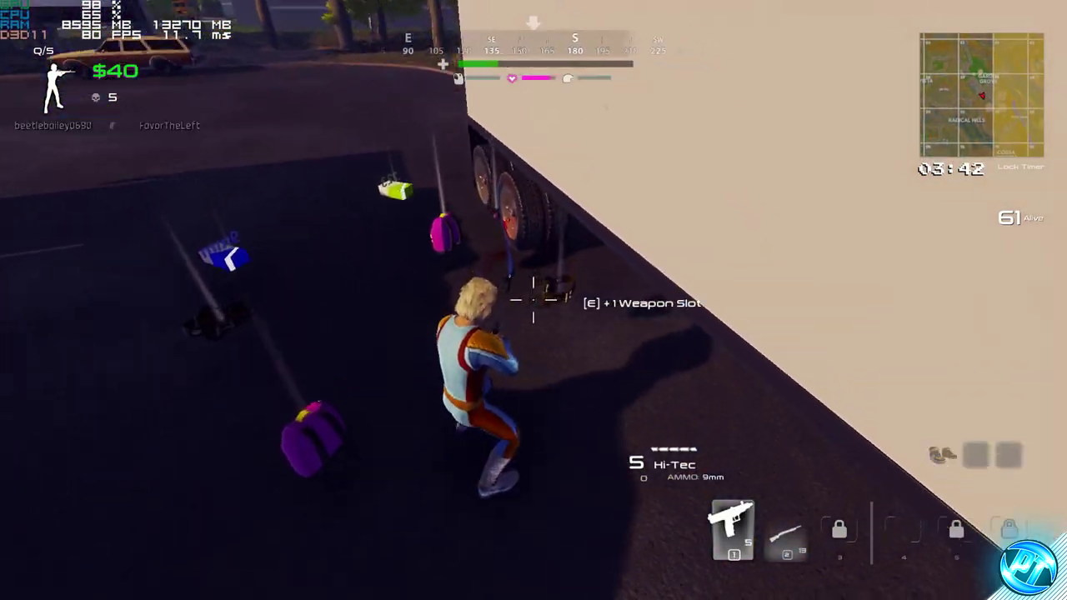
key(s)
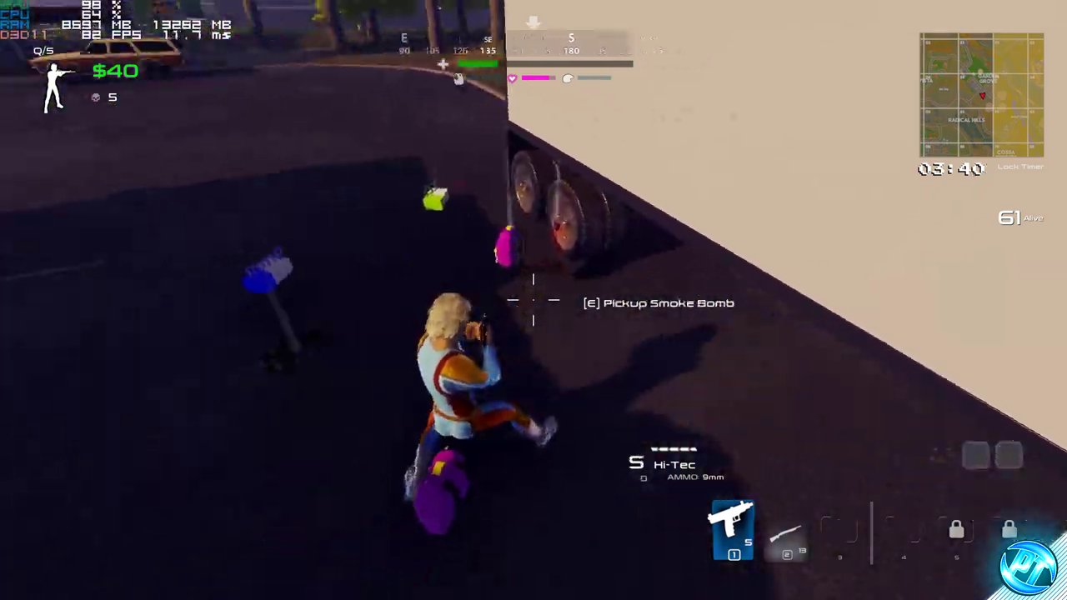
key(d)
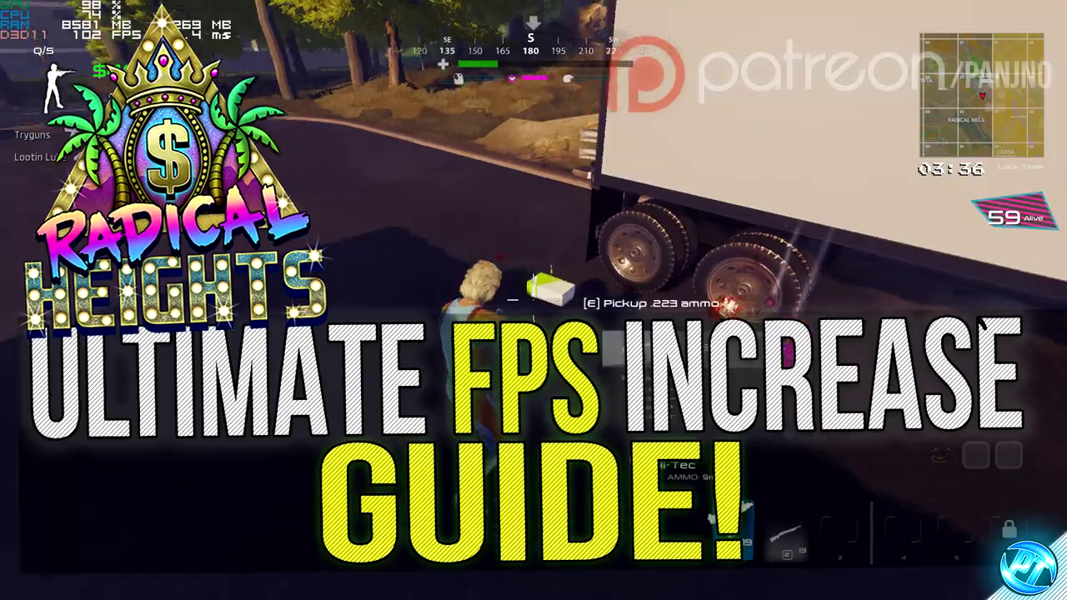
key(w)
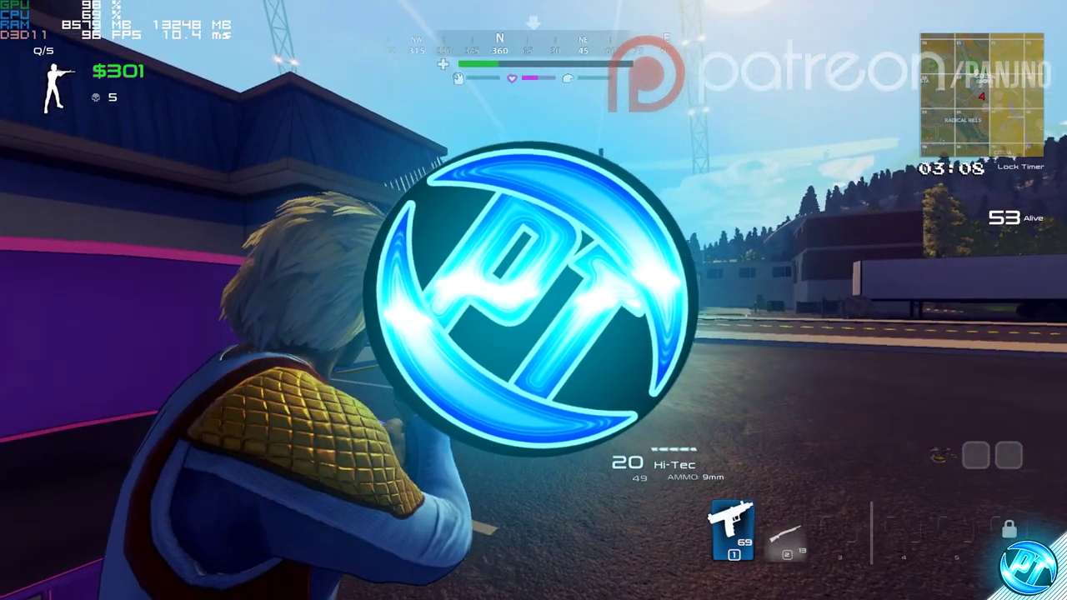
click(533, 299)
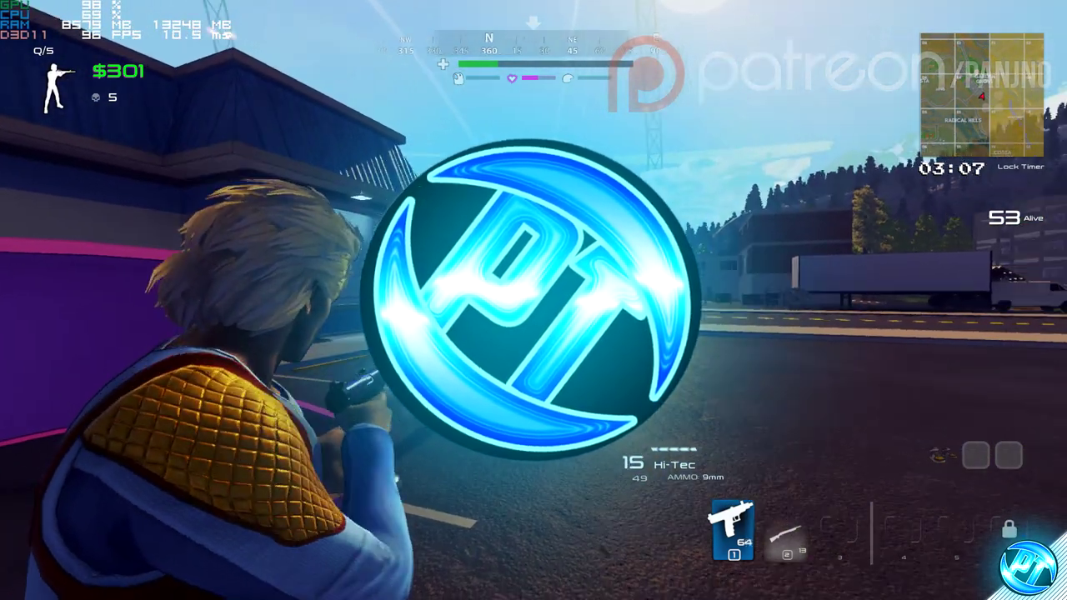